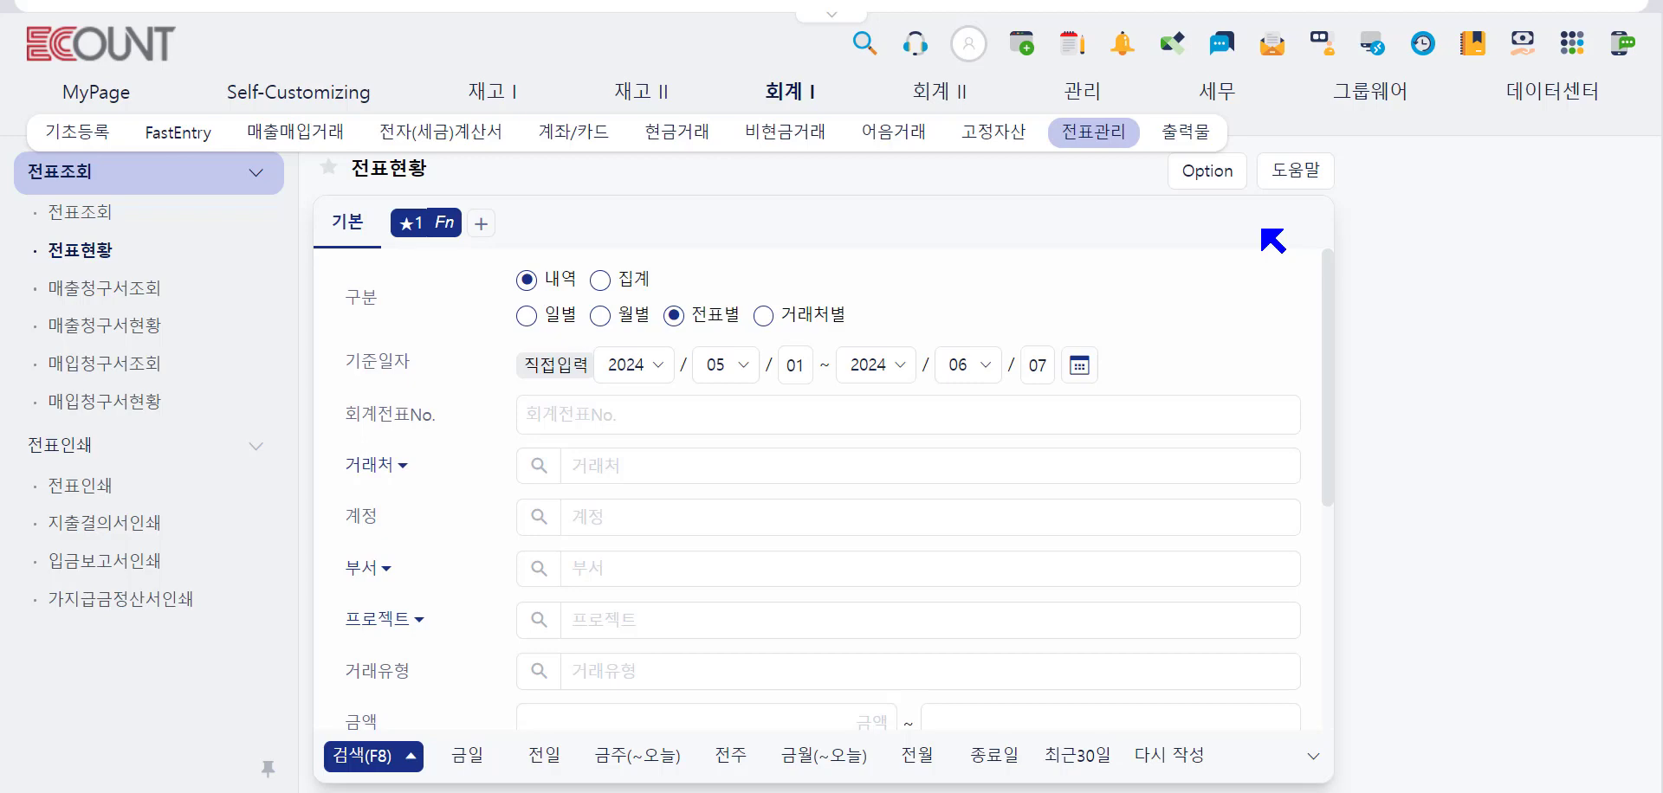
- Run the voucher status search for 2024/05/01 to 2024/06/07, itemised by voucher (전표별)
left_click(1222, 172)
mouse_move(1194, 250)
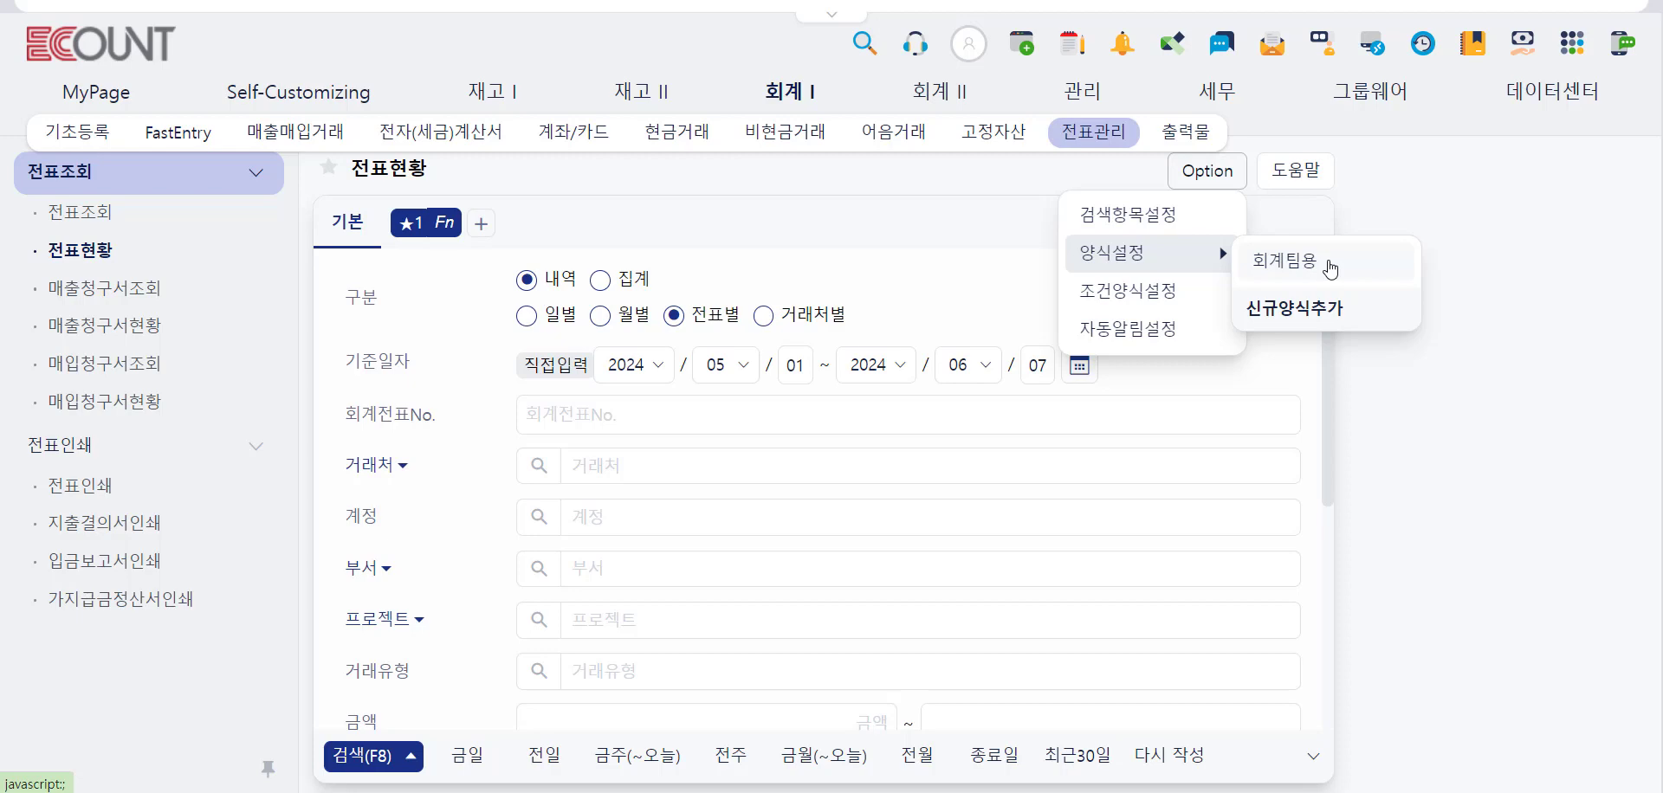
left_click(351, 756)
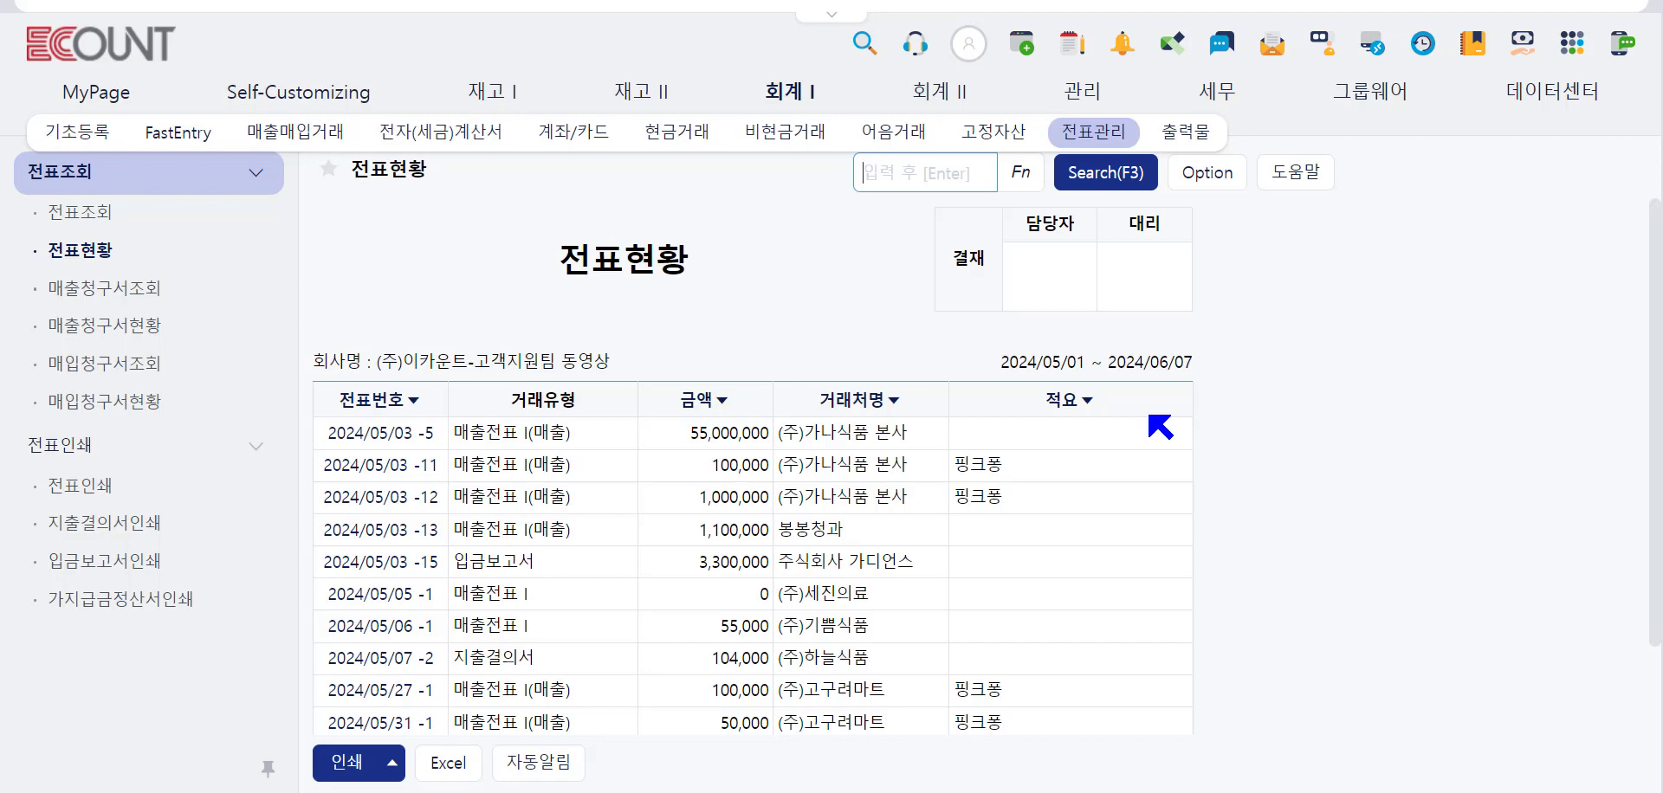
- Add a new report form named 기본, copied from the **전표현황** form, and save it
left_click(1207, 173)
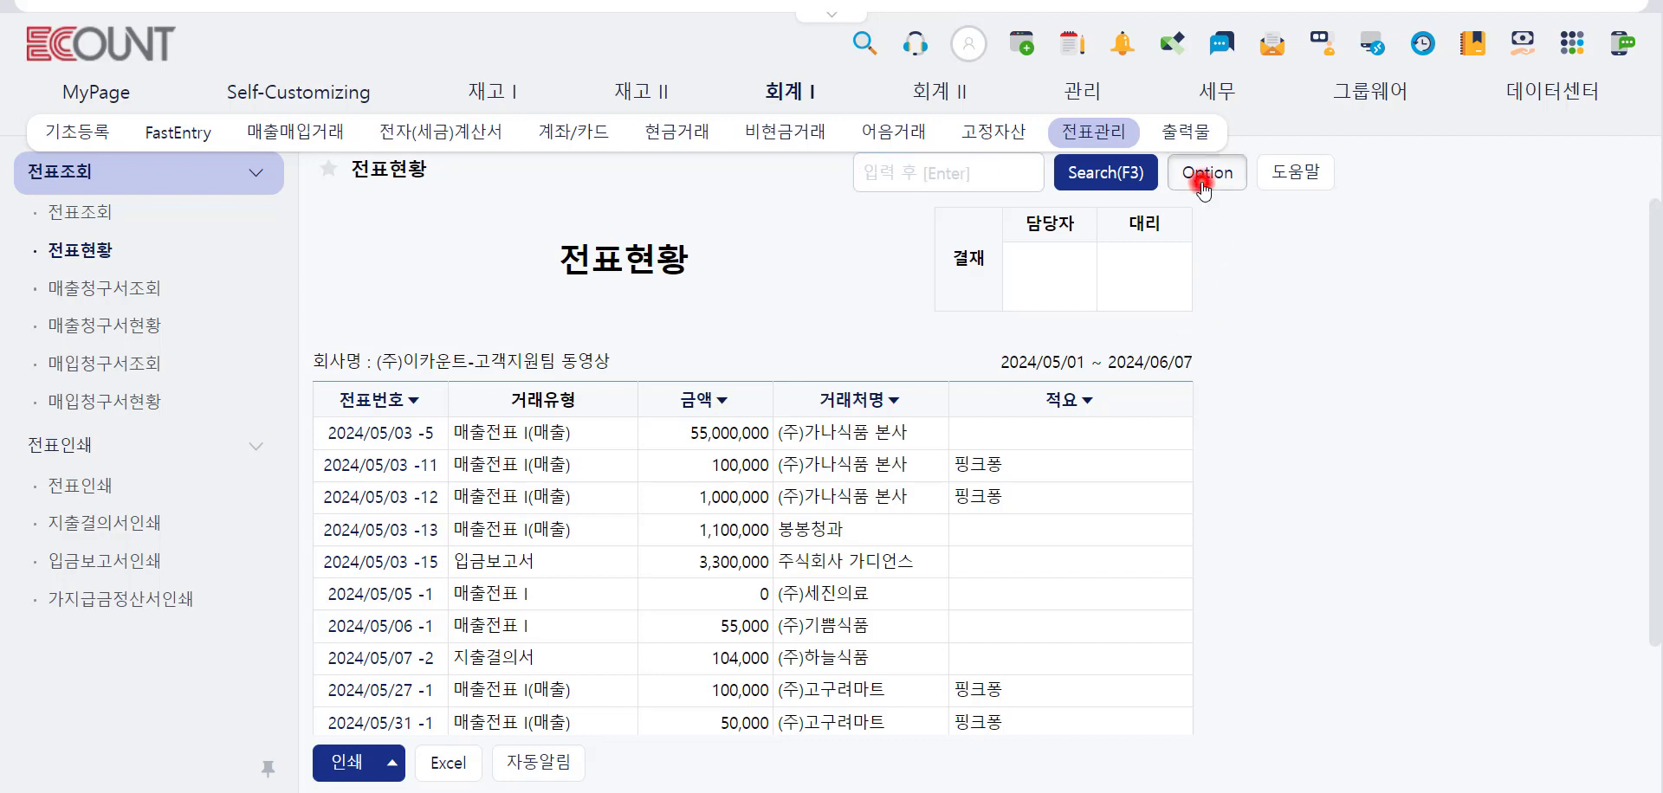
mouse_move(1183, 254)
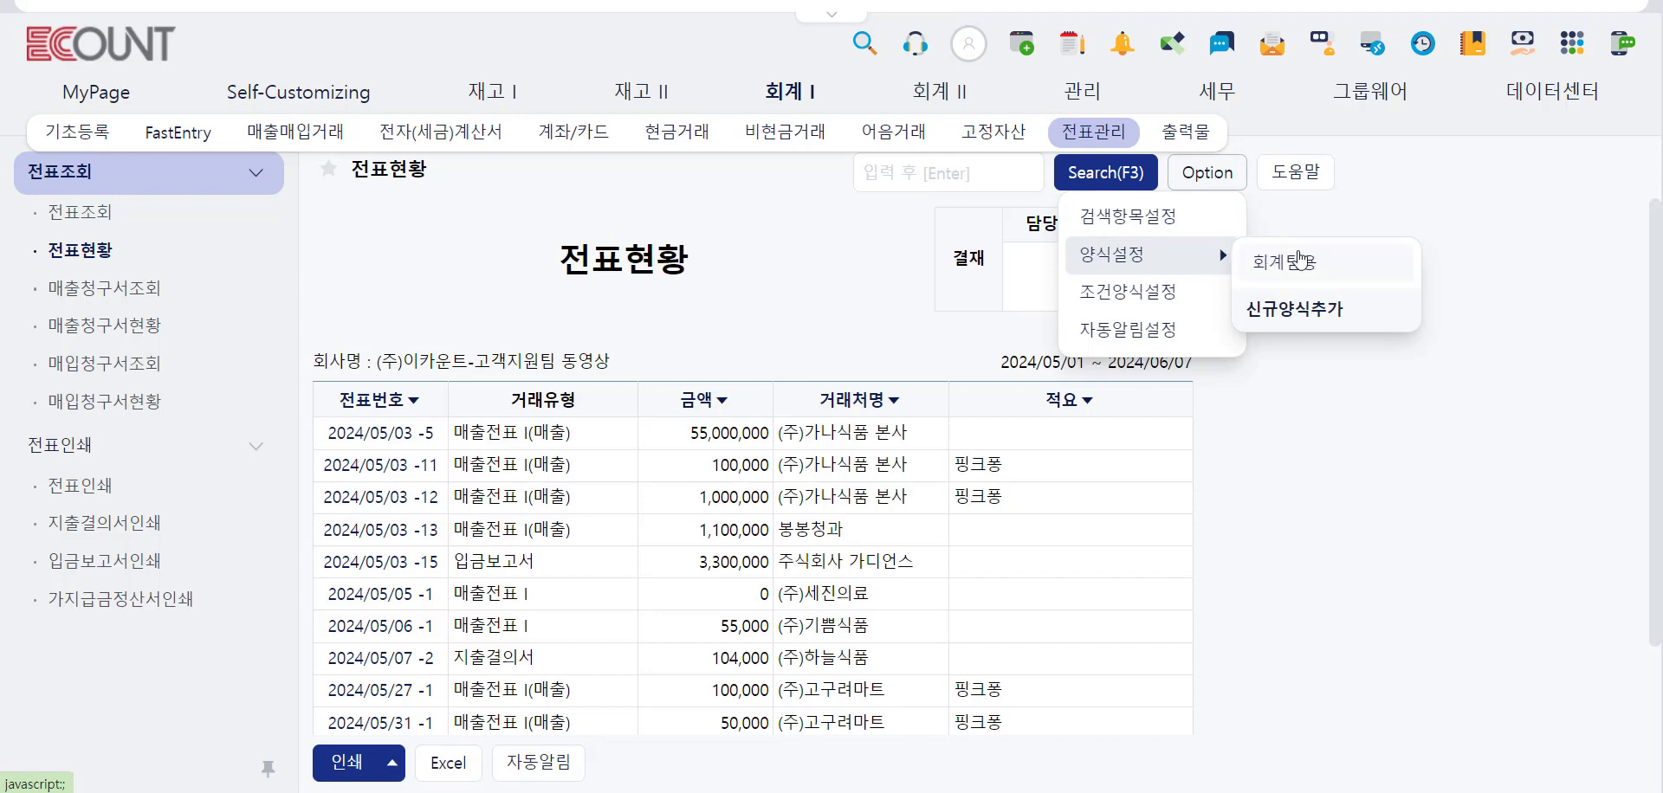
left_click(1320, 308)
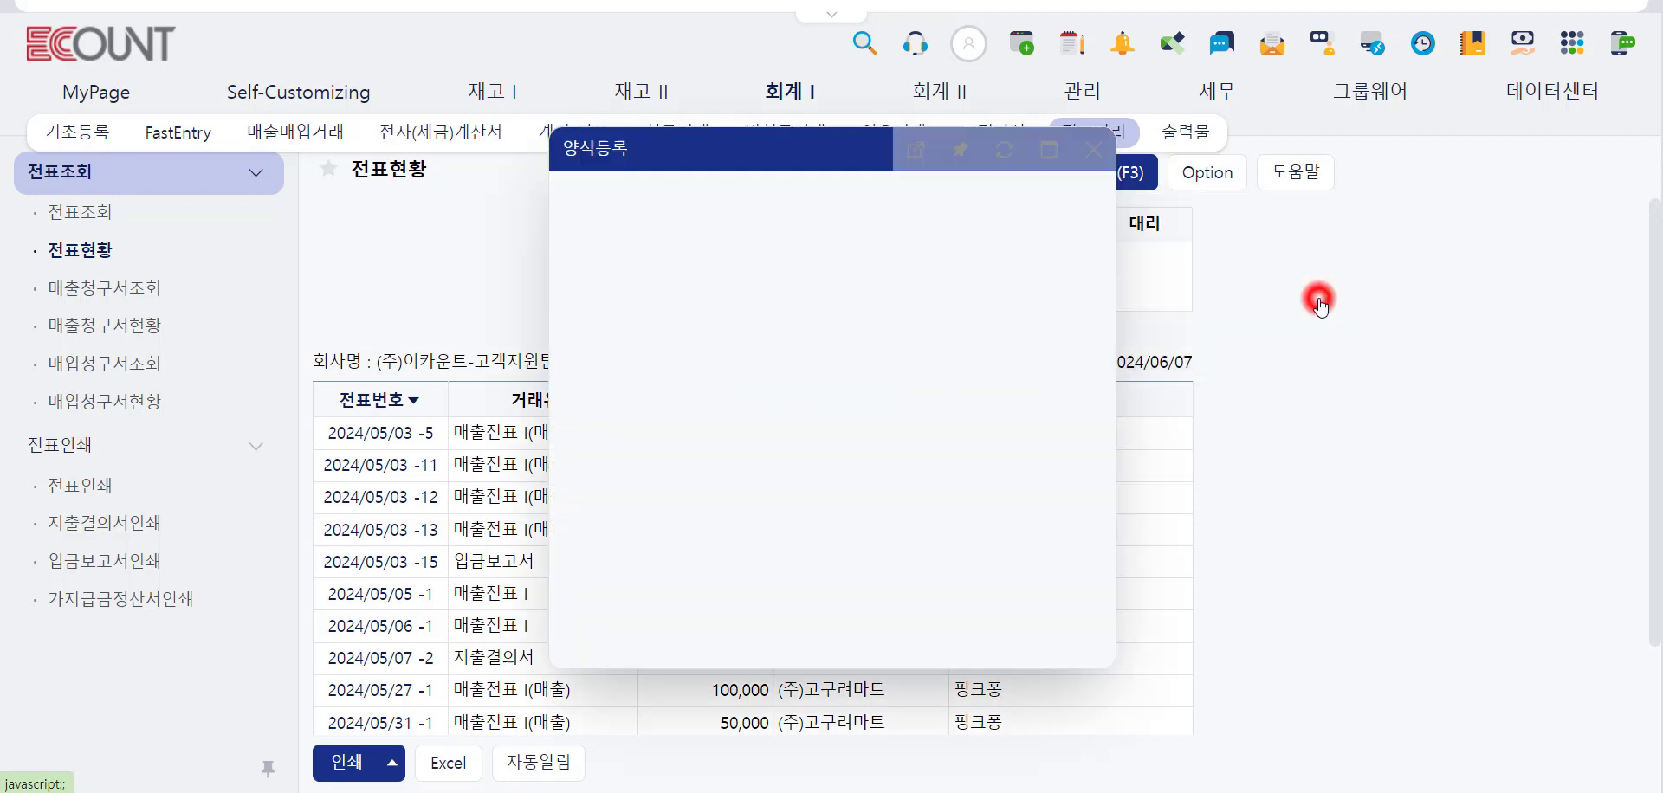
left_click(964, 284)
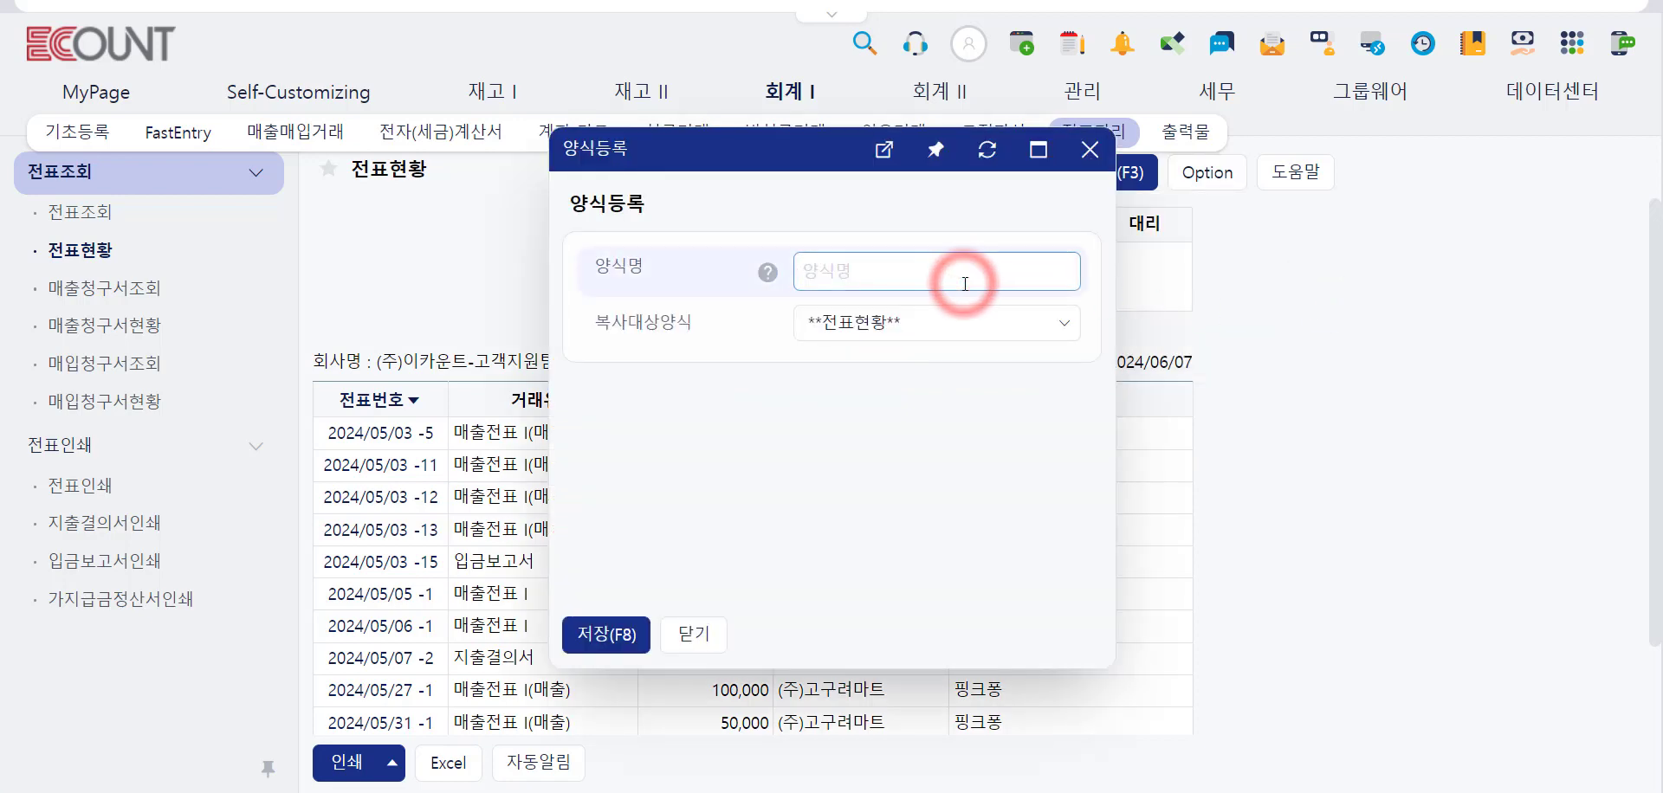
type("기본")
left_click(905, 324)
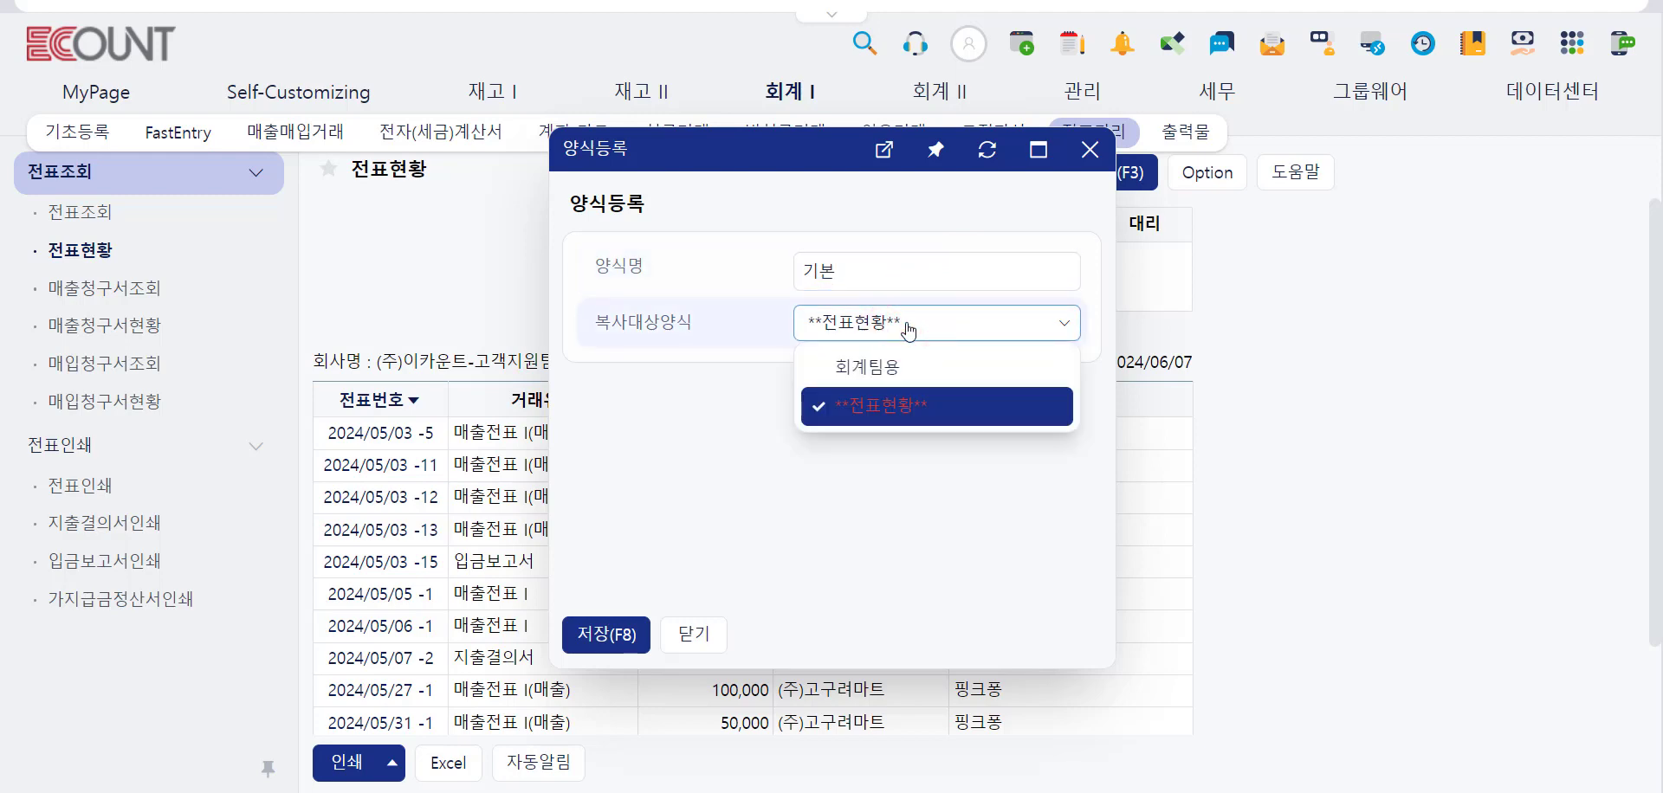
left_click(976, 418)
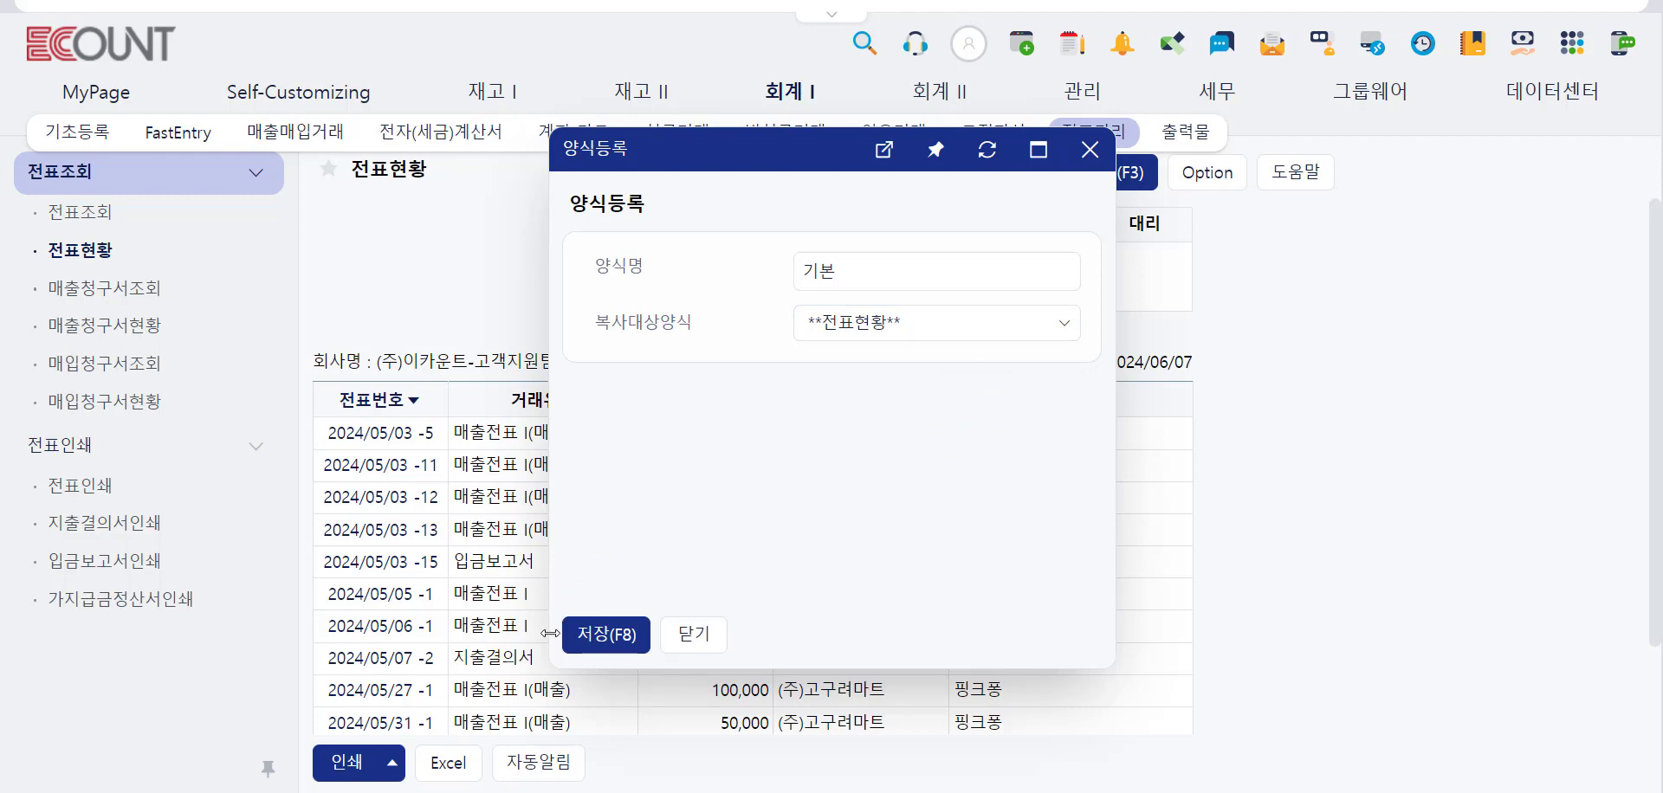
left_click(582, 635)
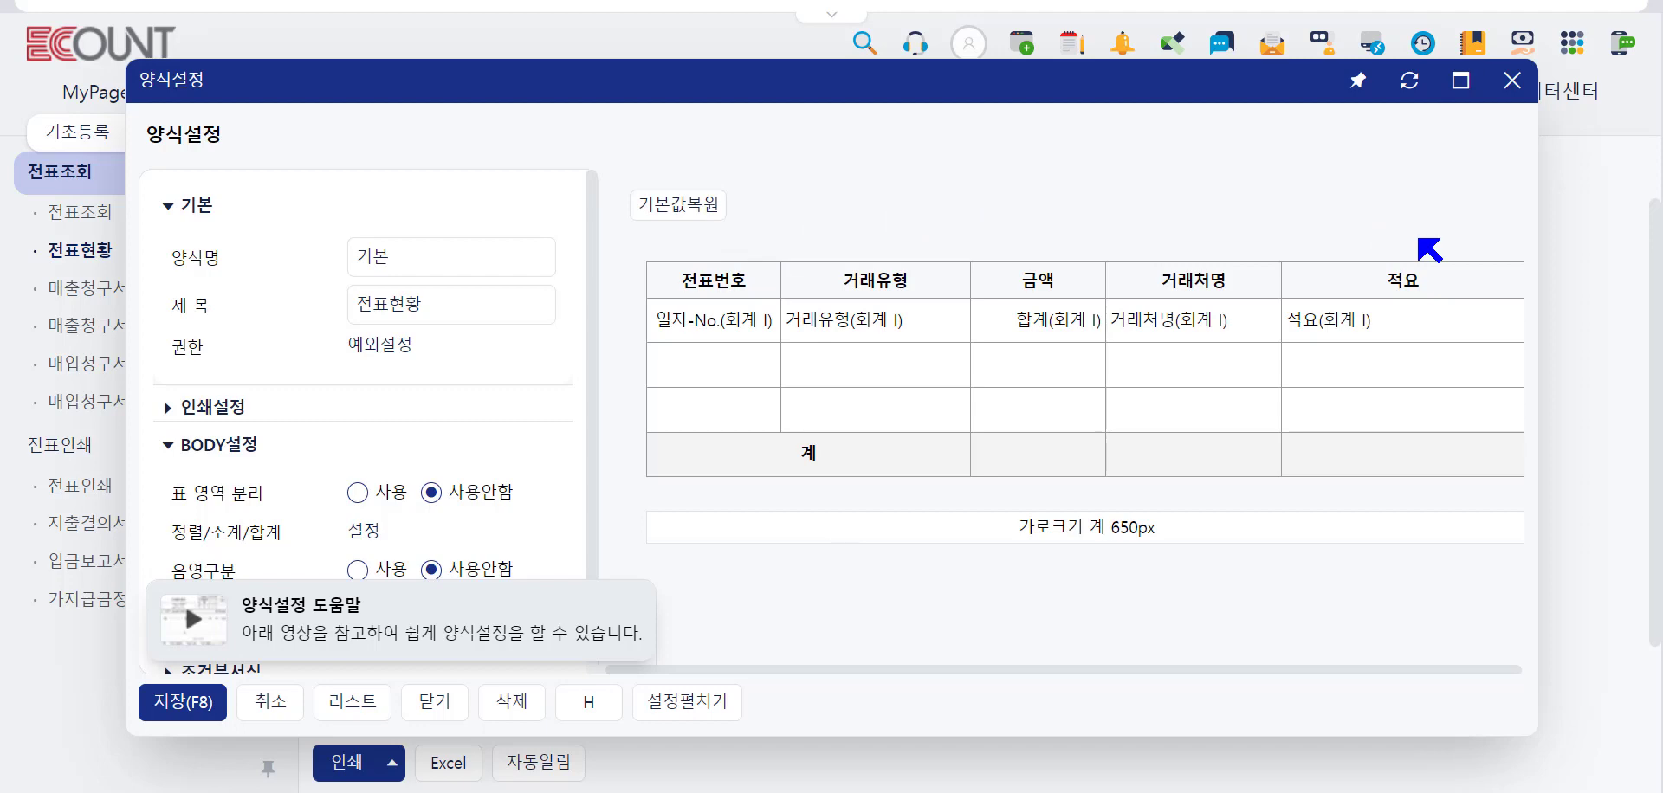
- Add the 부서명 item from 회계 I as a column beside 전표번호, finding it with the search term 부서
left_click(758, 288)
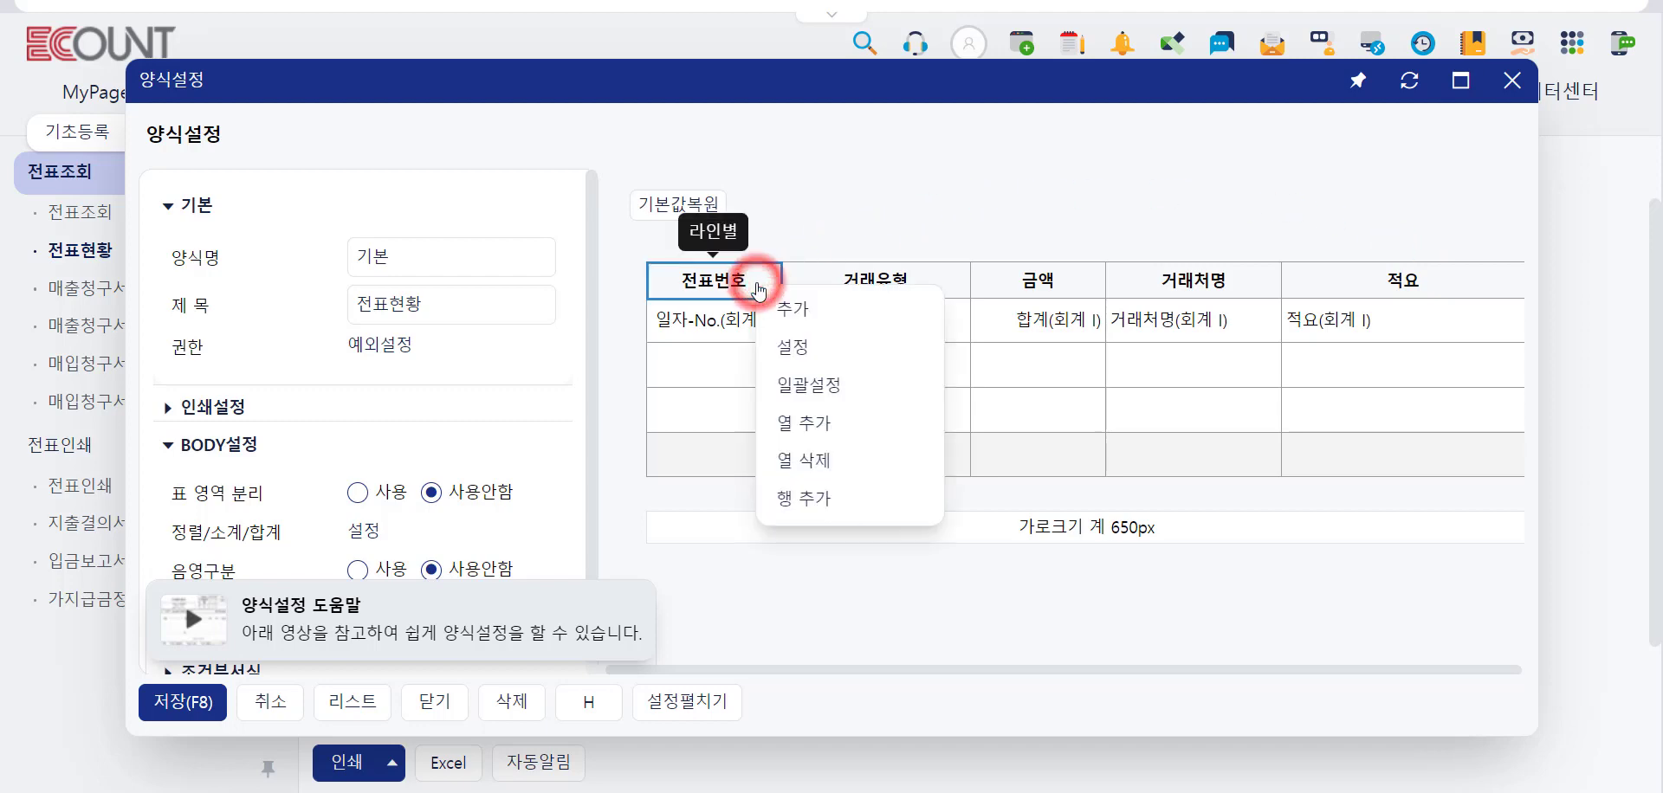
left_click(803, 308)
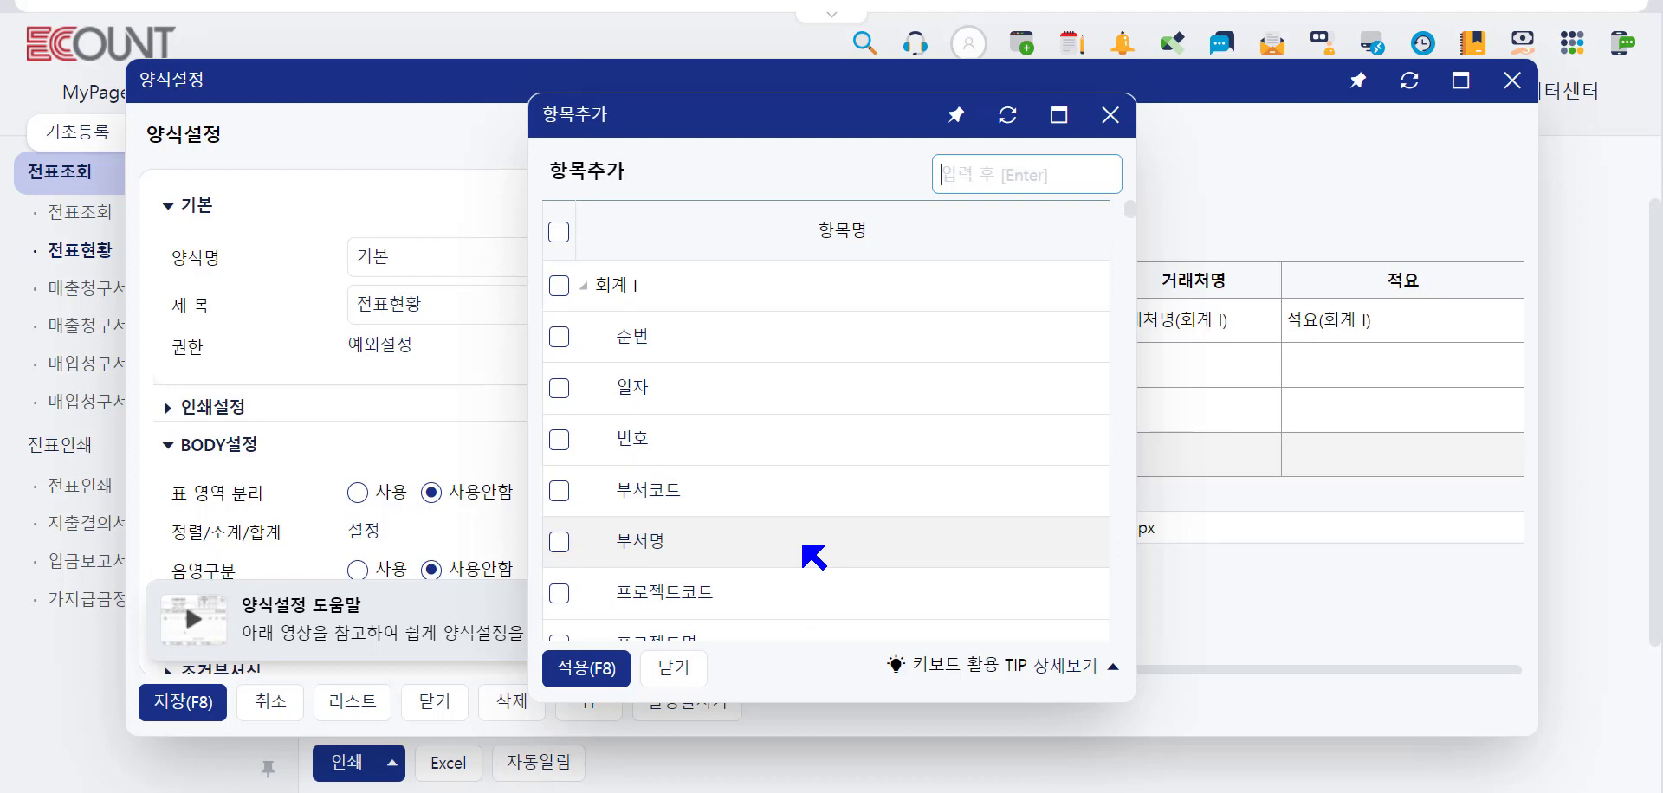
left_click(558, 542)
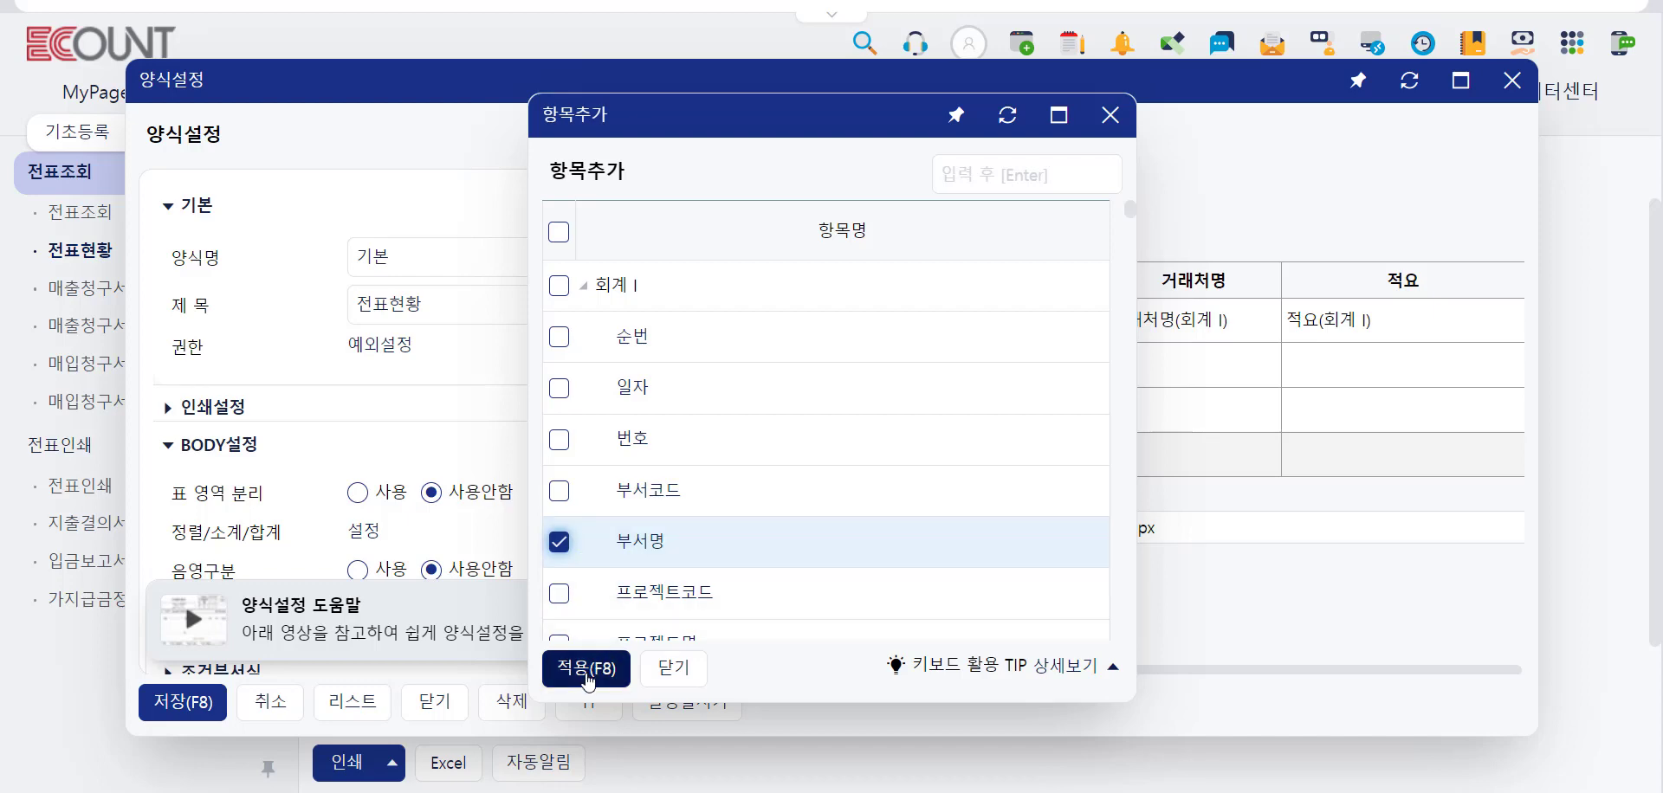
left_click(975, 178)
type("부서")
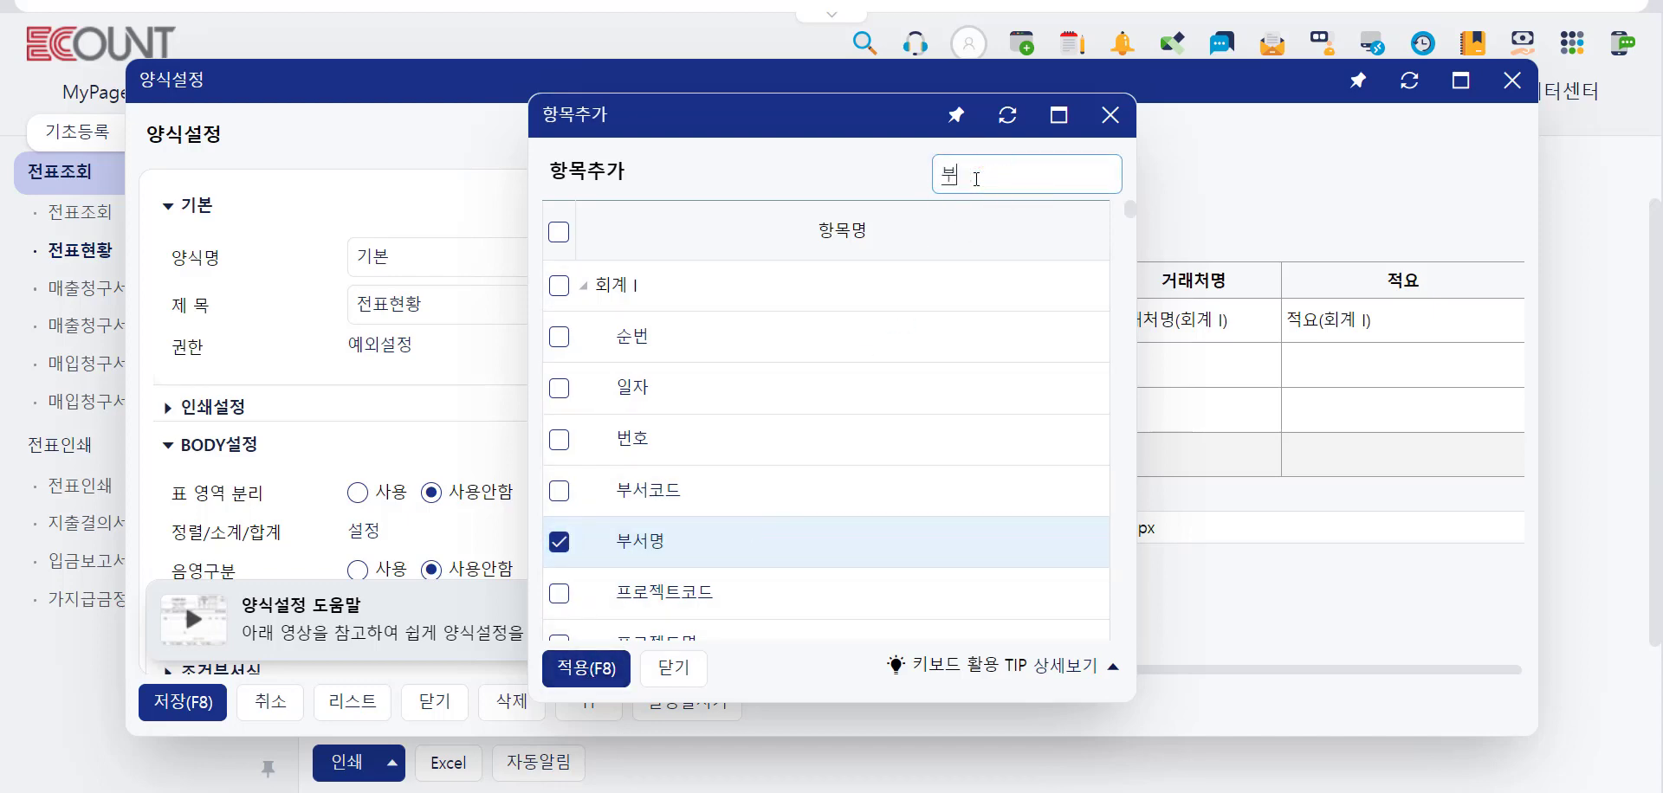
key("Return")
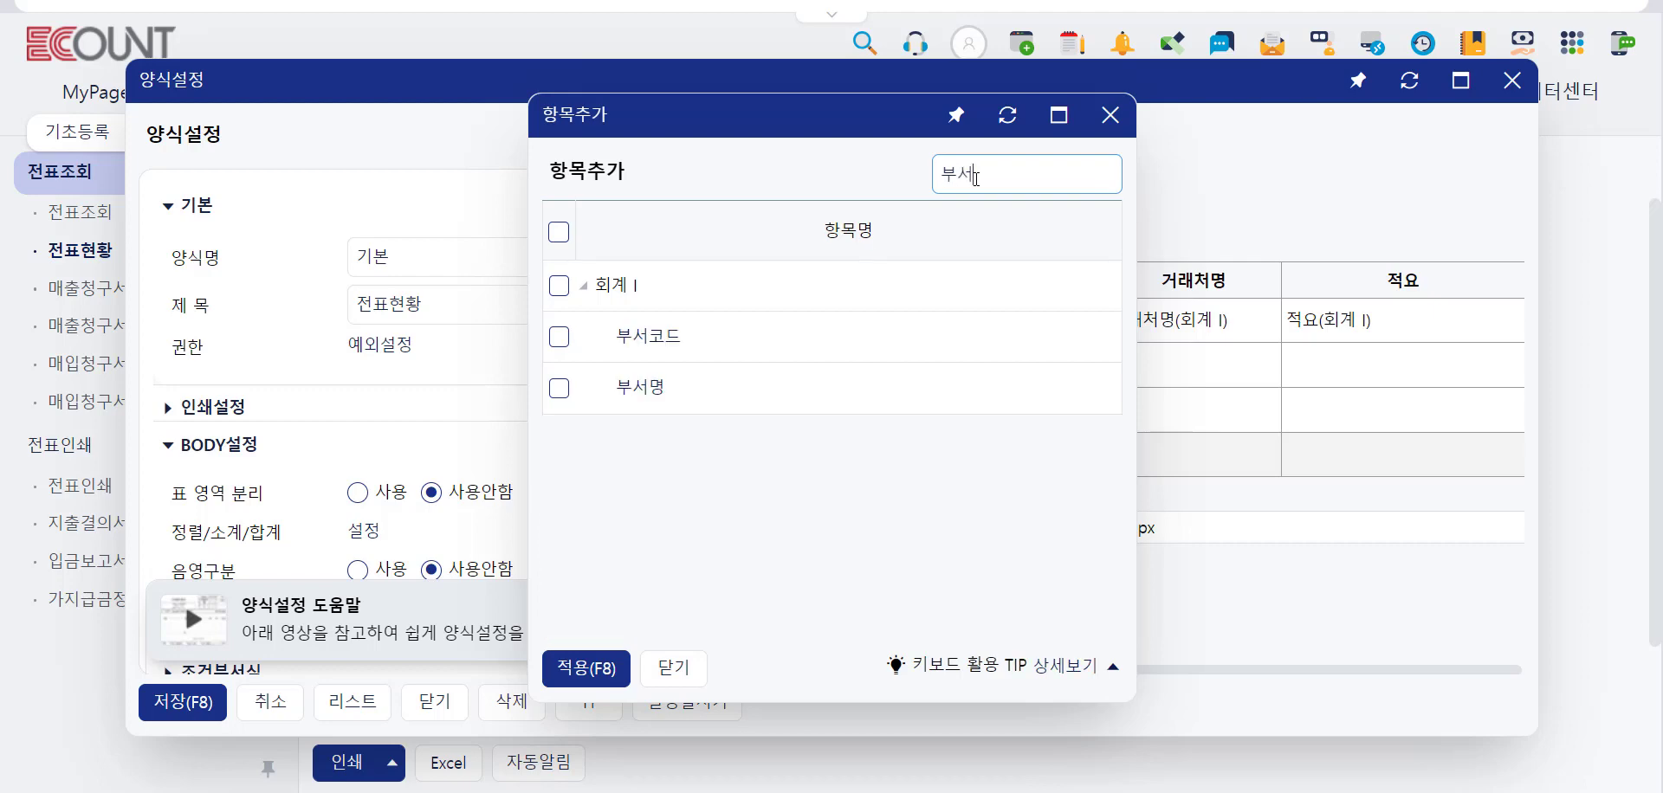
left_click(656, 383)
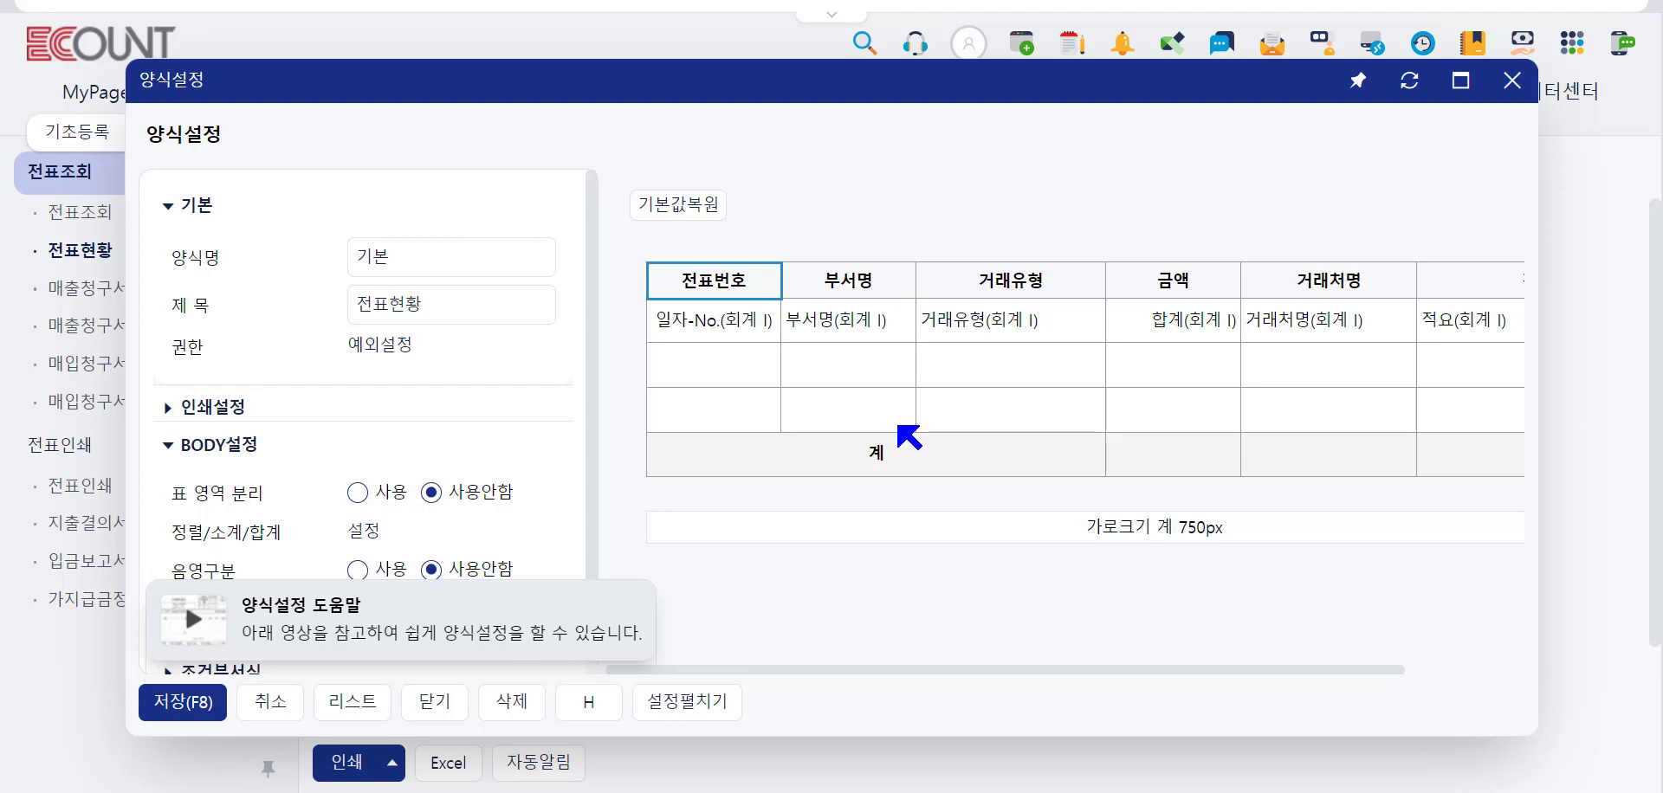
- Move the 부서명 column in front of the 전표번호 column
left_click(830, 281)
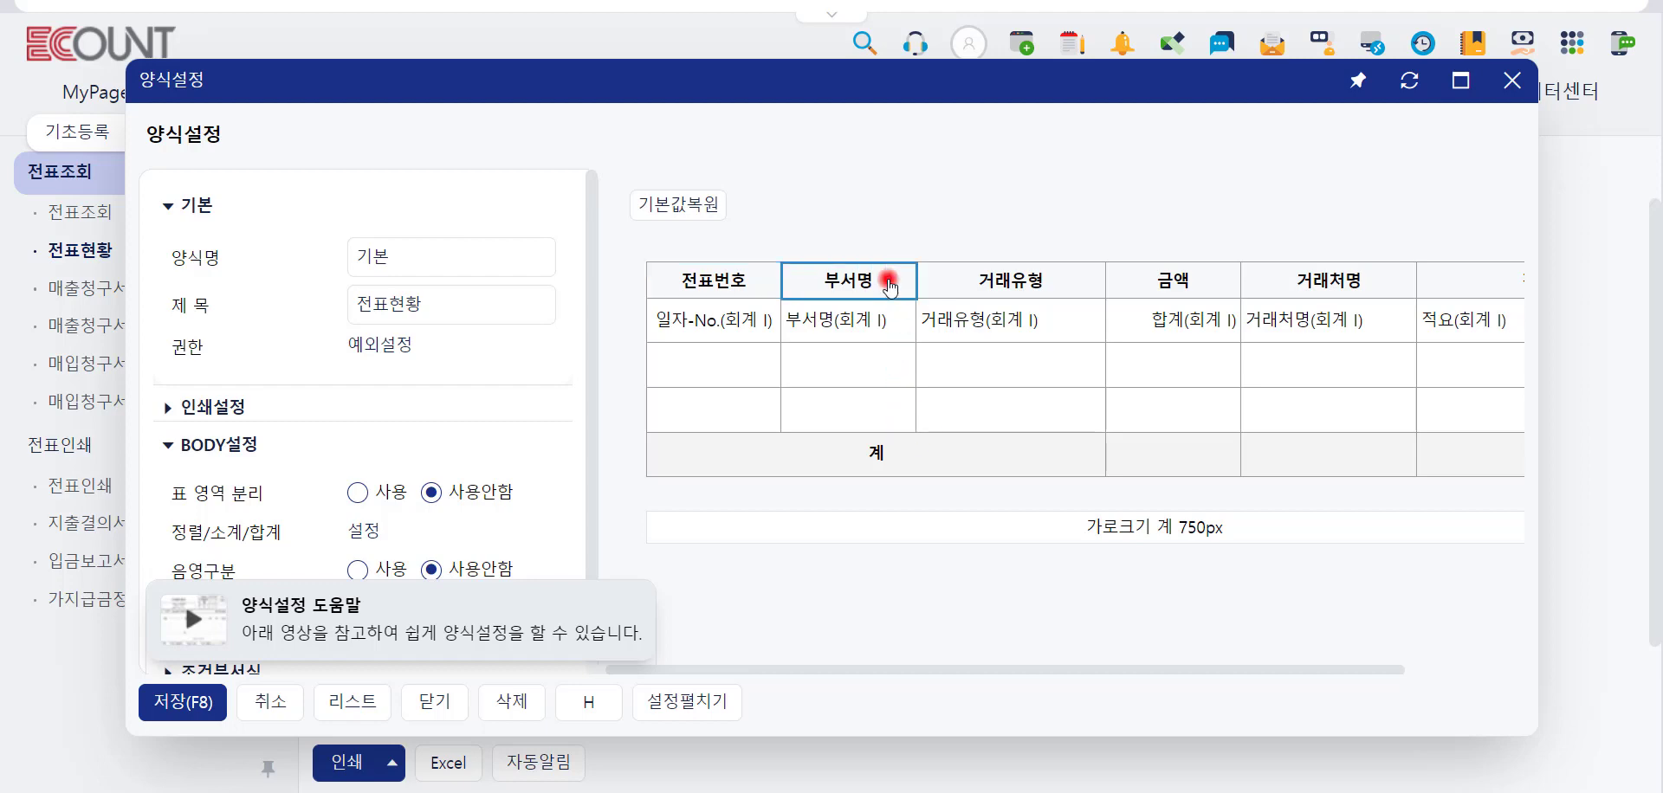
left_click(829, 279)
left_click_drag(830, 281, 698, 278)
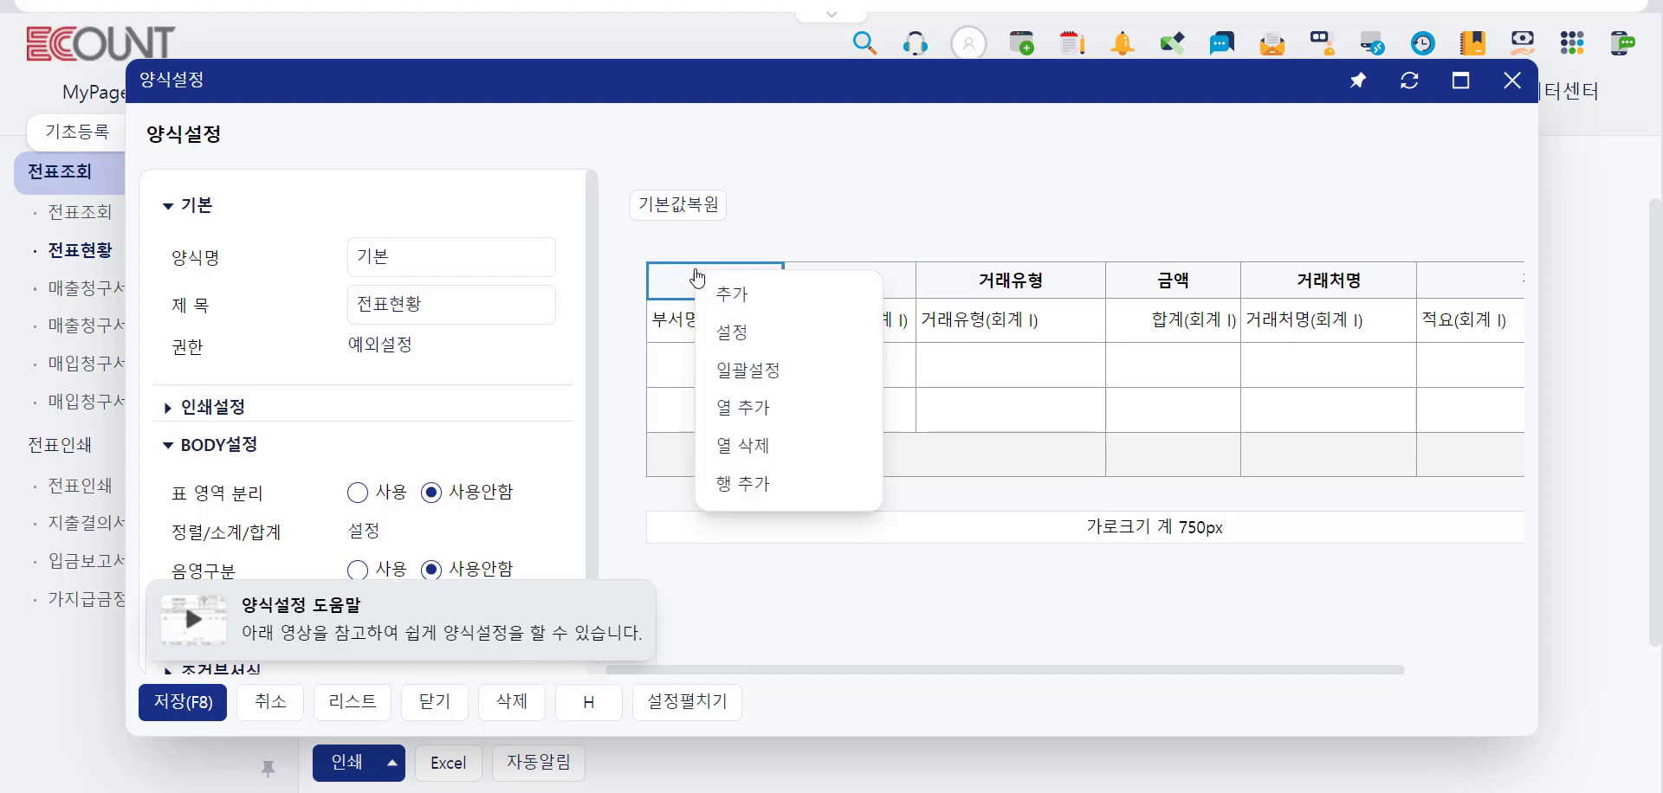
left_click(815, 220)
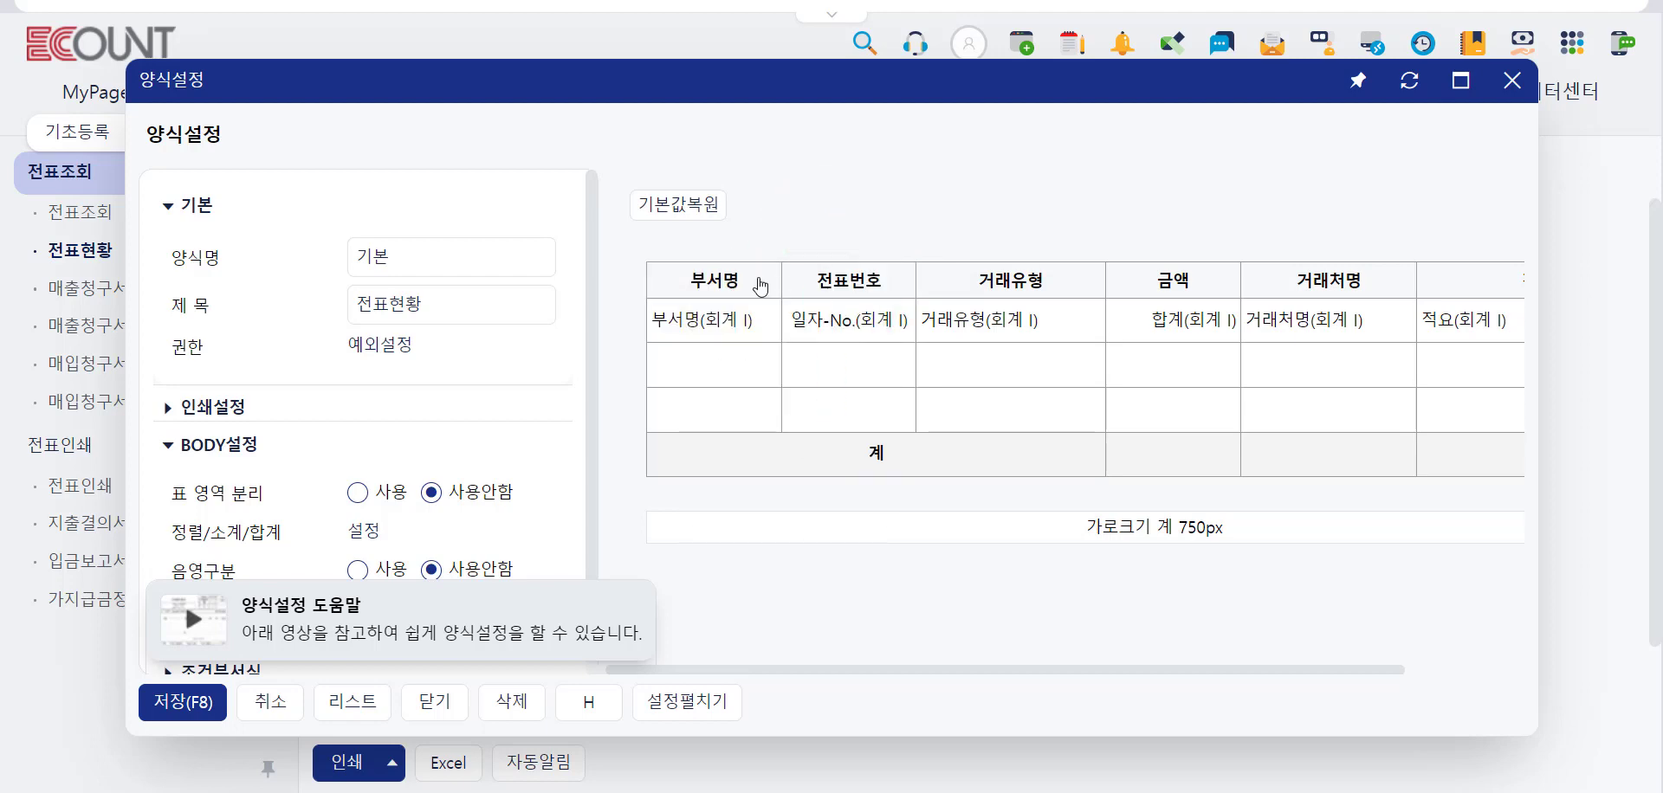
- Widen the 전표번호 column so the form's total width is about 777 px
left_click_drag(760, 286, 847, 284)
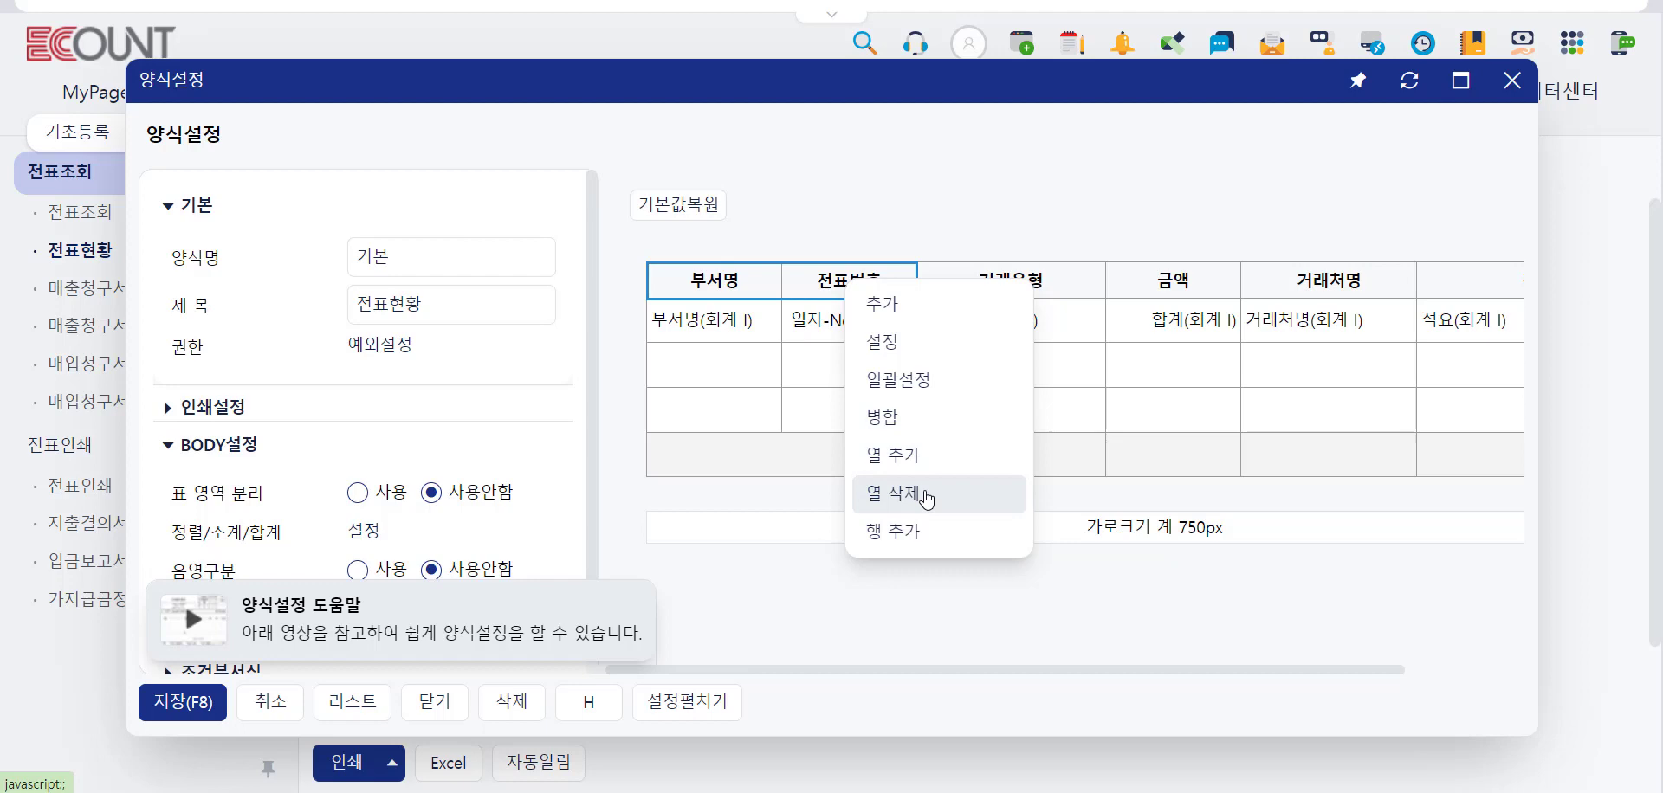
left_click(798, 572)
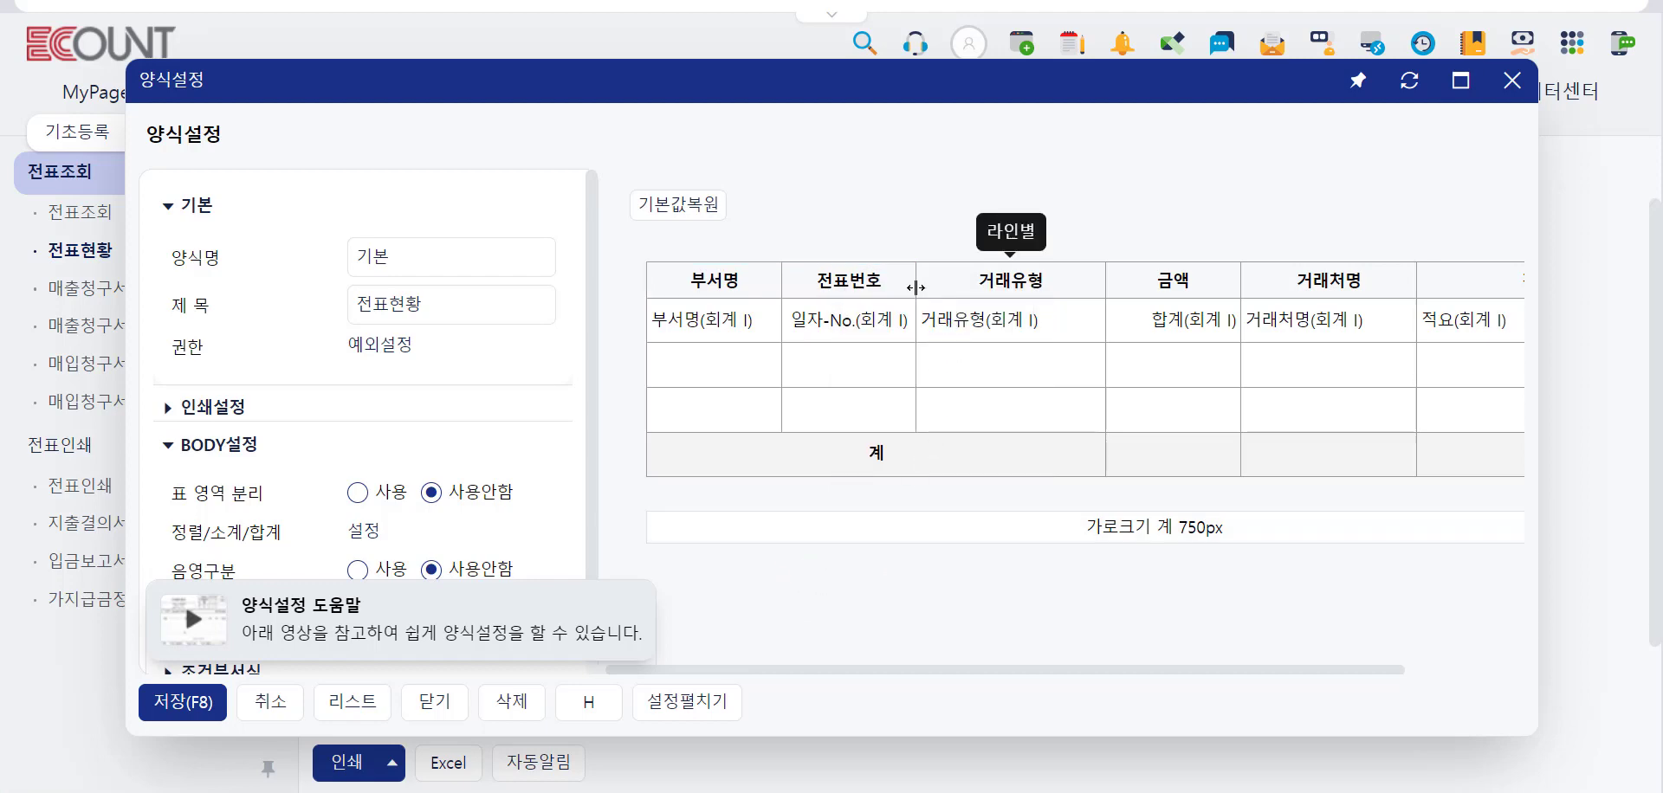
left_click_drag(916, 286, 953, 274)
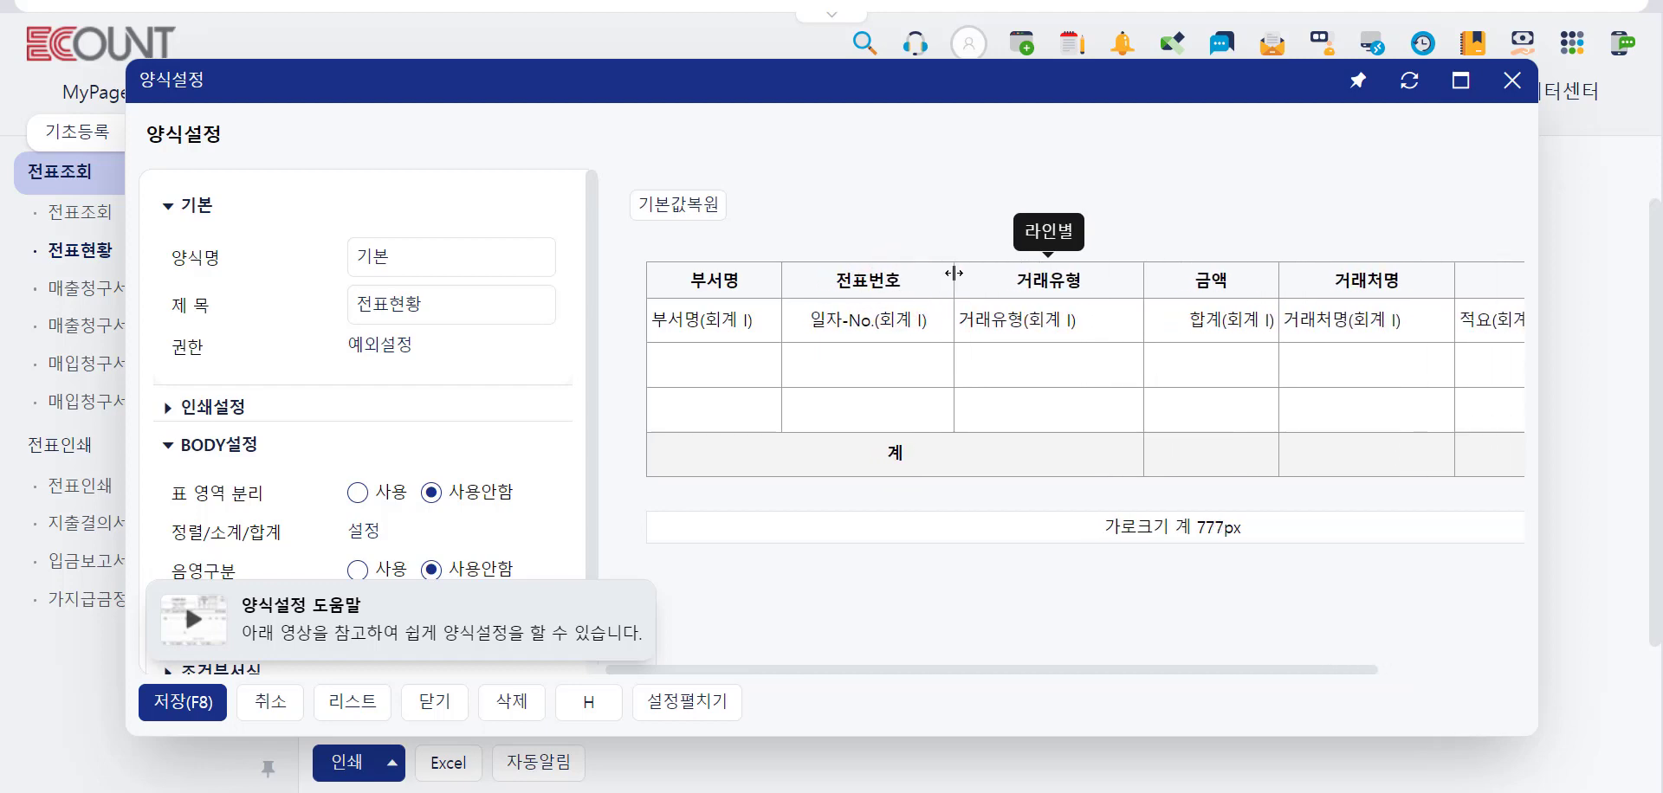
- Open the settings of the 부서명 column and set its display name to 부서
left_click(736, 276)
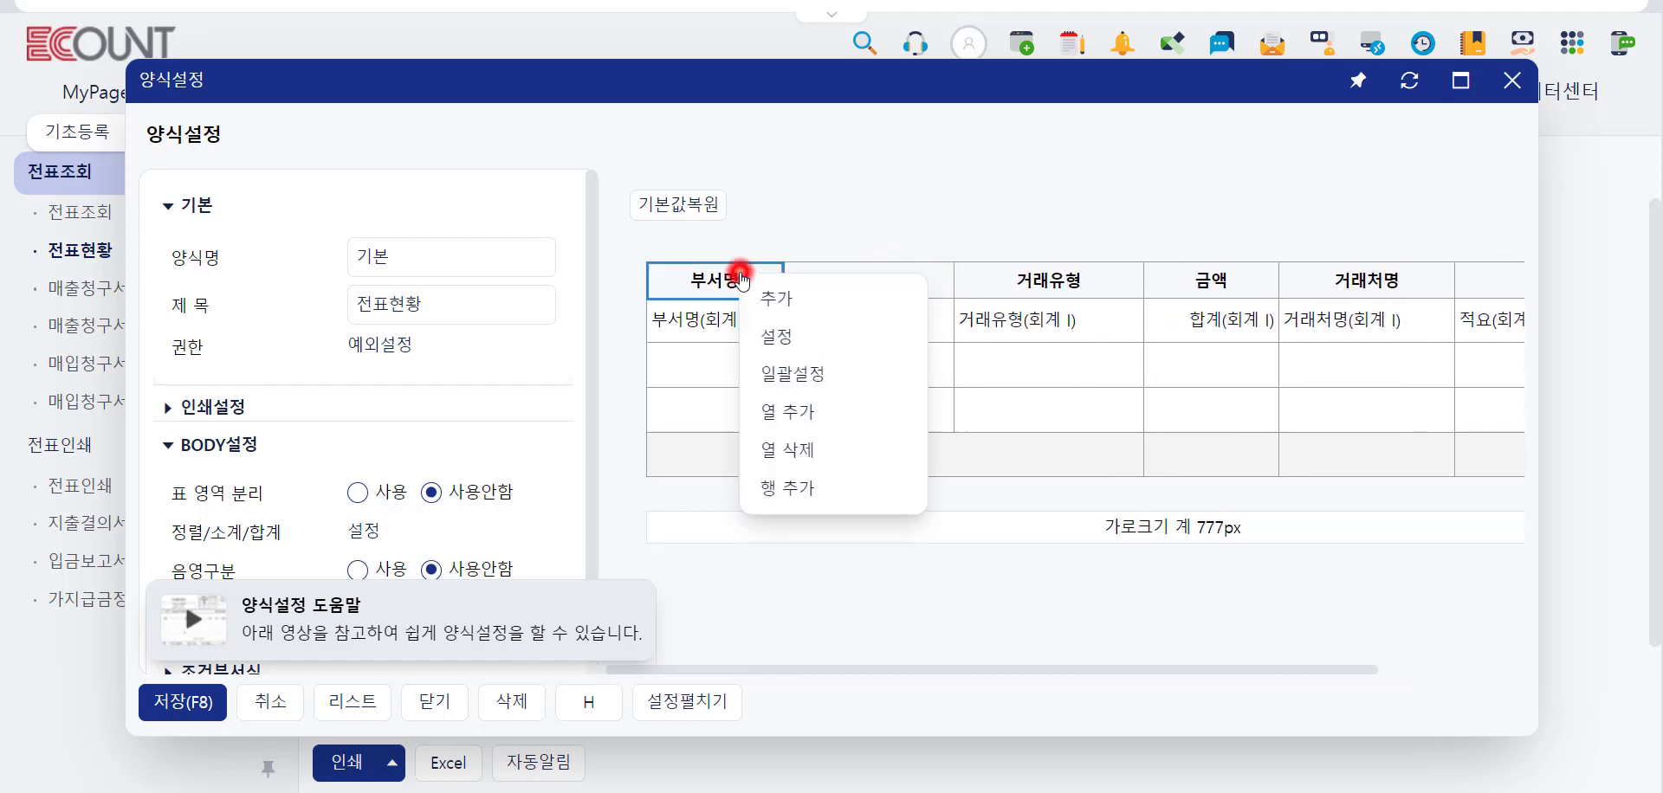
left_click(775, 333)
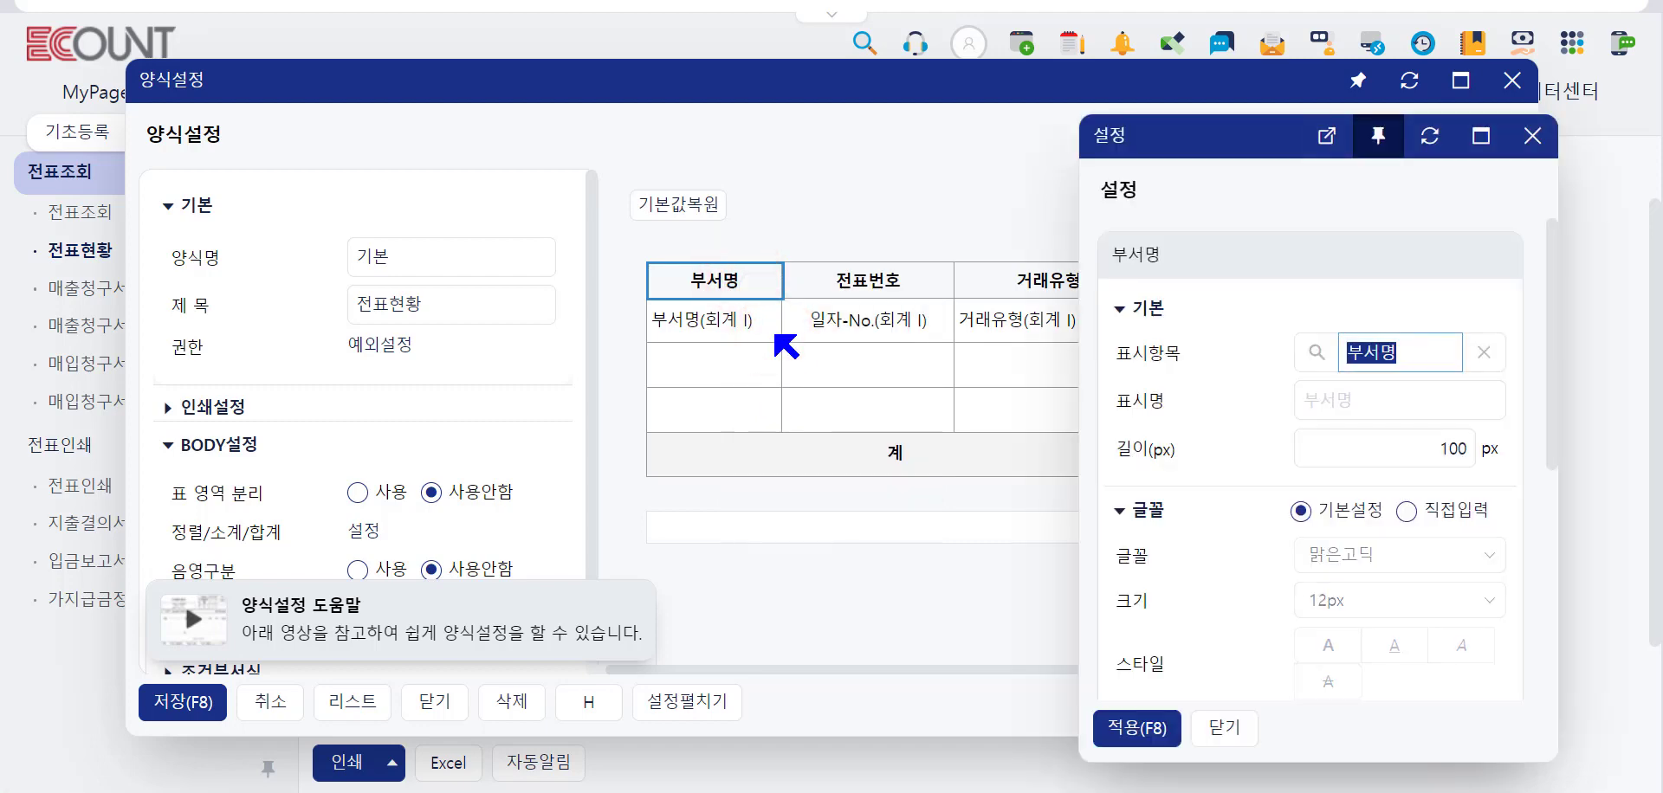
left_click(1300, 392)
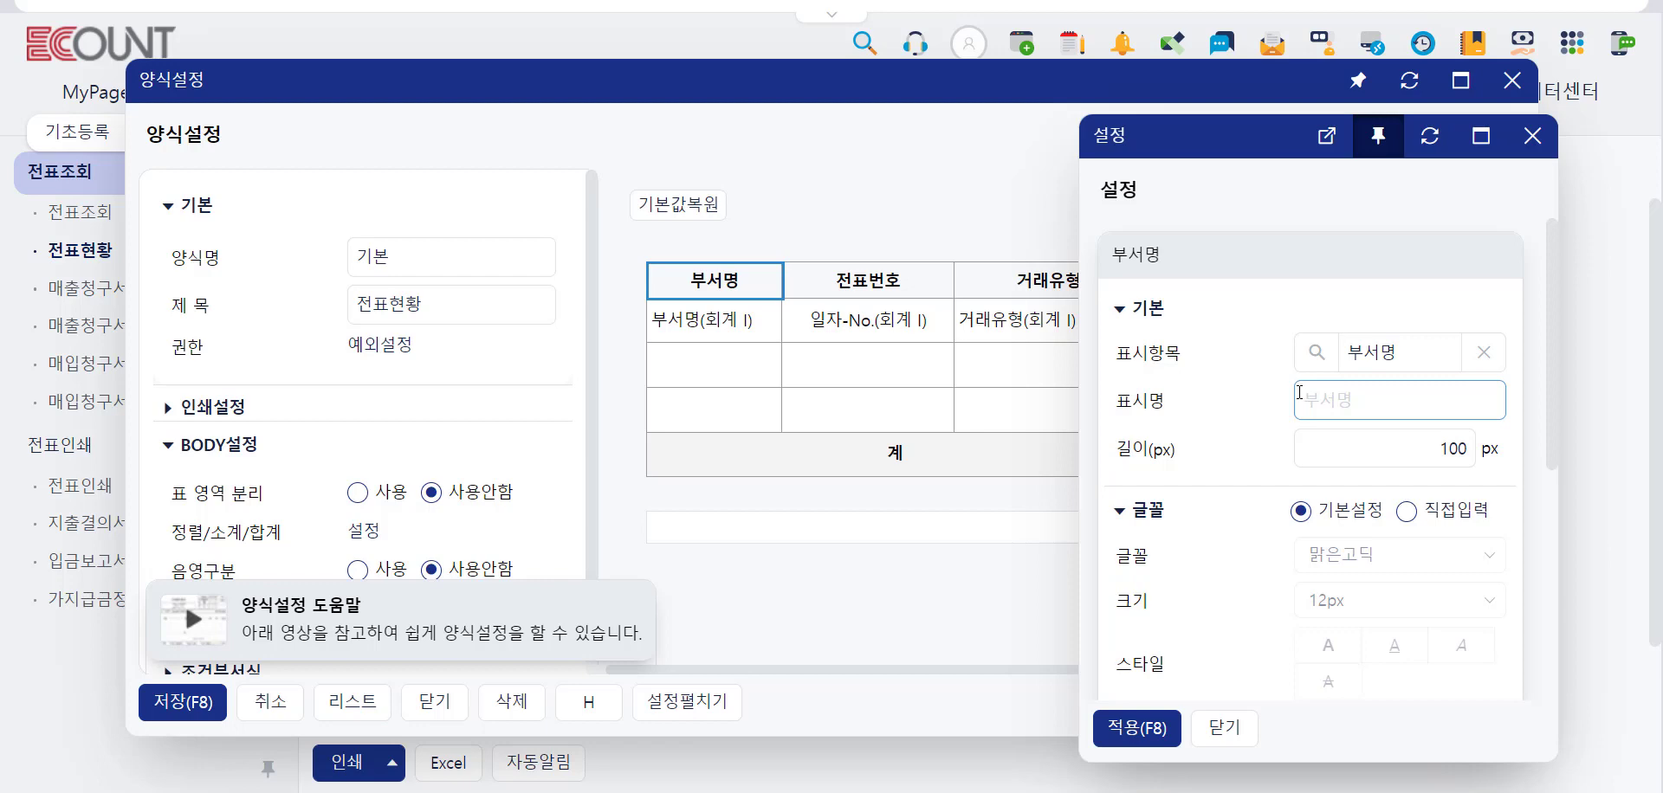
type("부서")
- Give the department column a custom 17px font size and centred horizontal alignment, apply the settings and save the form
scroll(1297, 407, "down", 2)
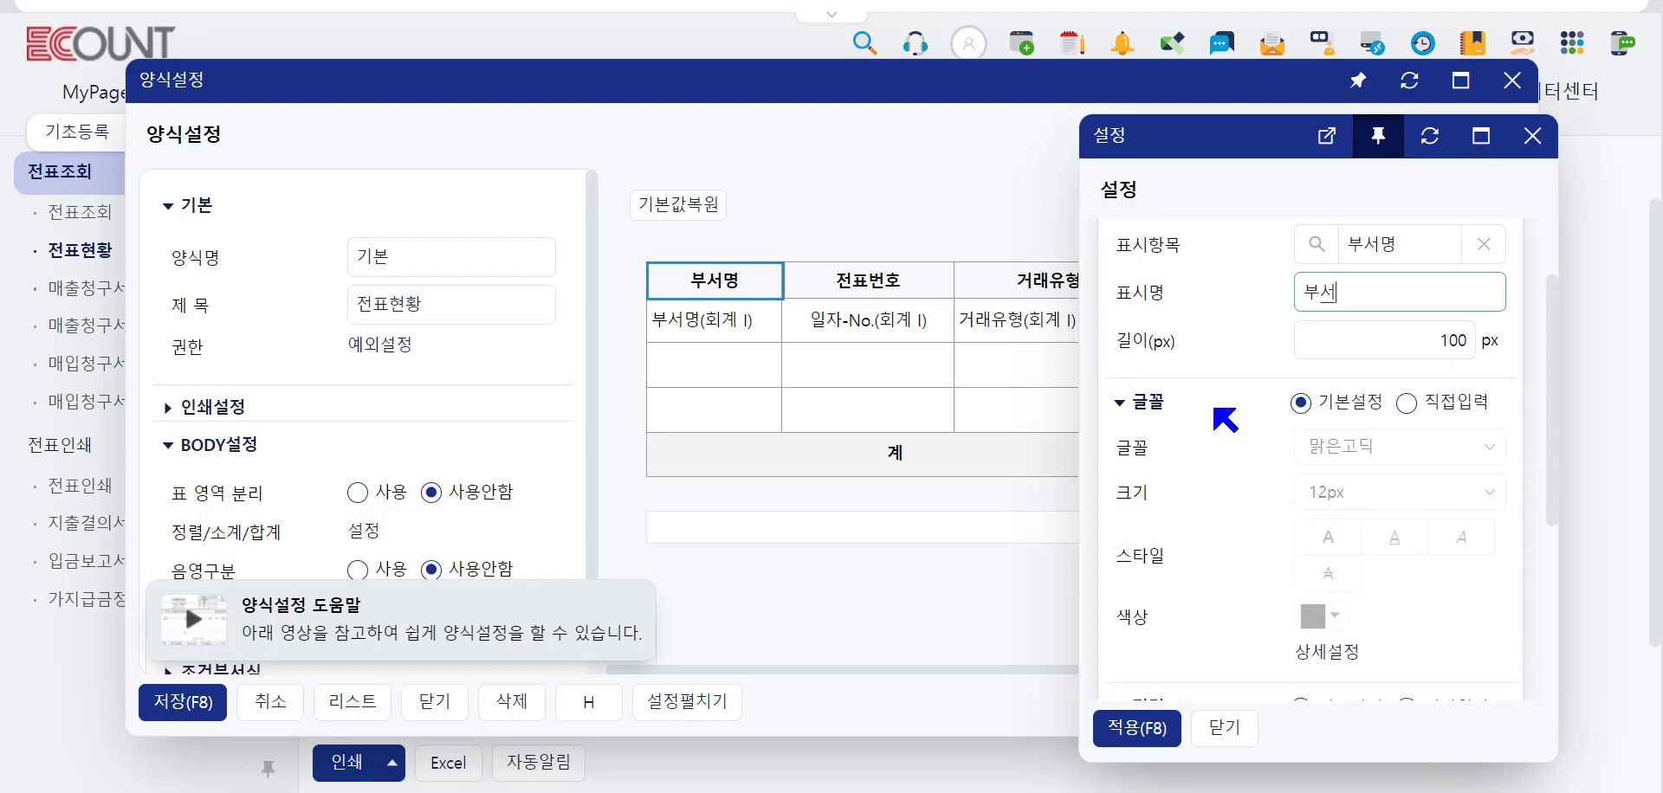
scroll(1225, 419, "down", 4)
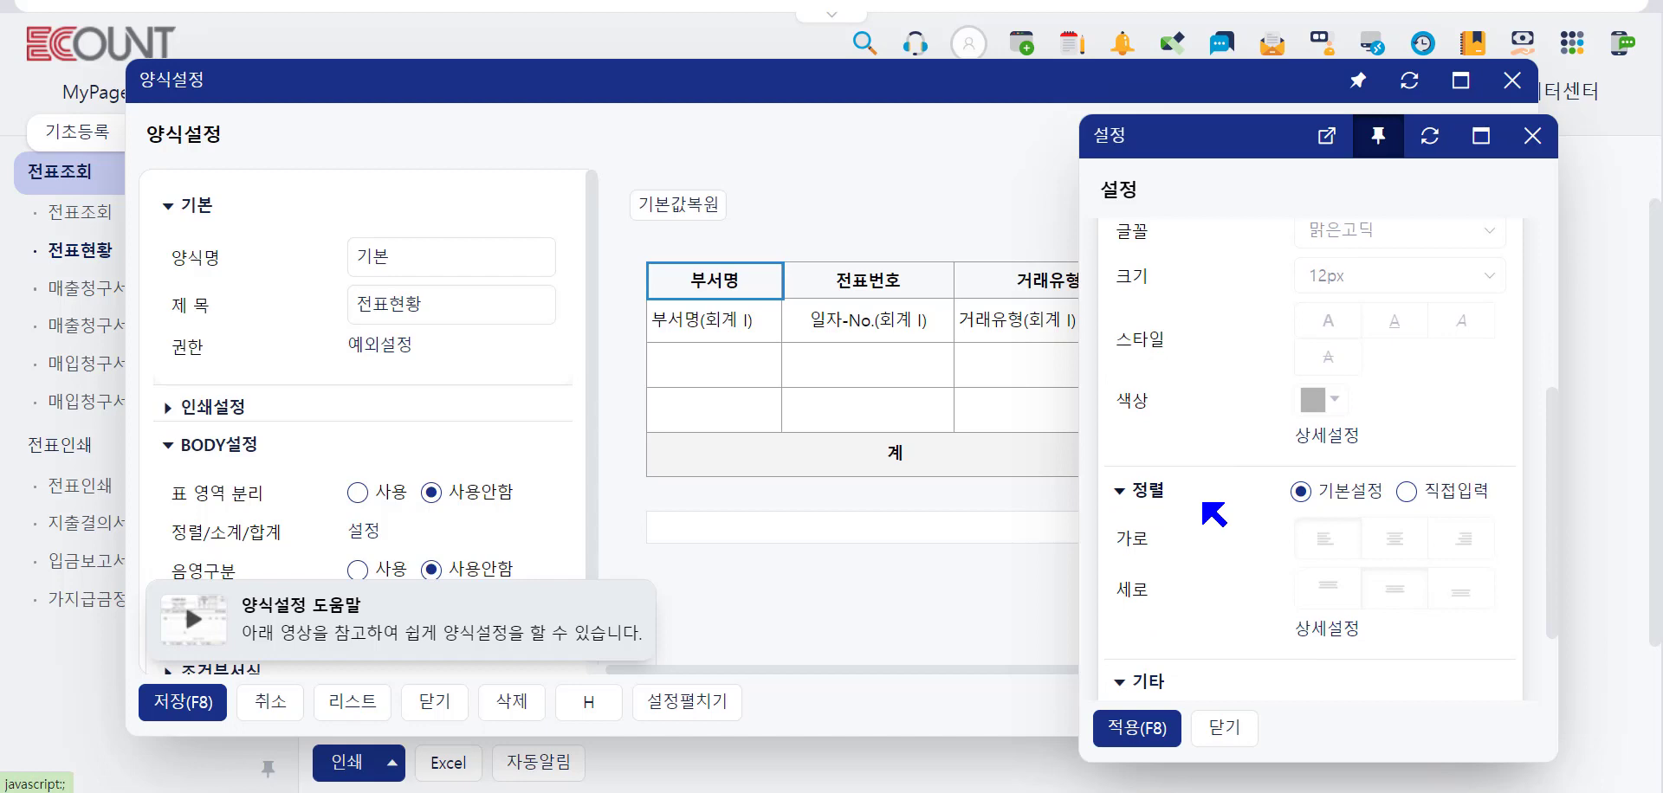
scroll(1213, 513, "up", 2)
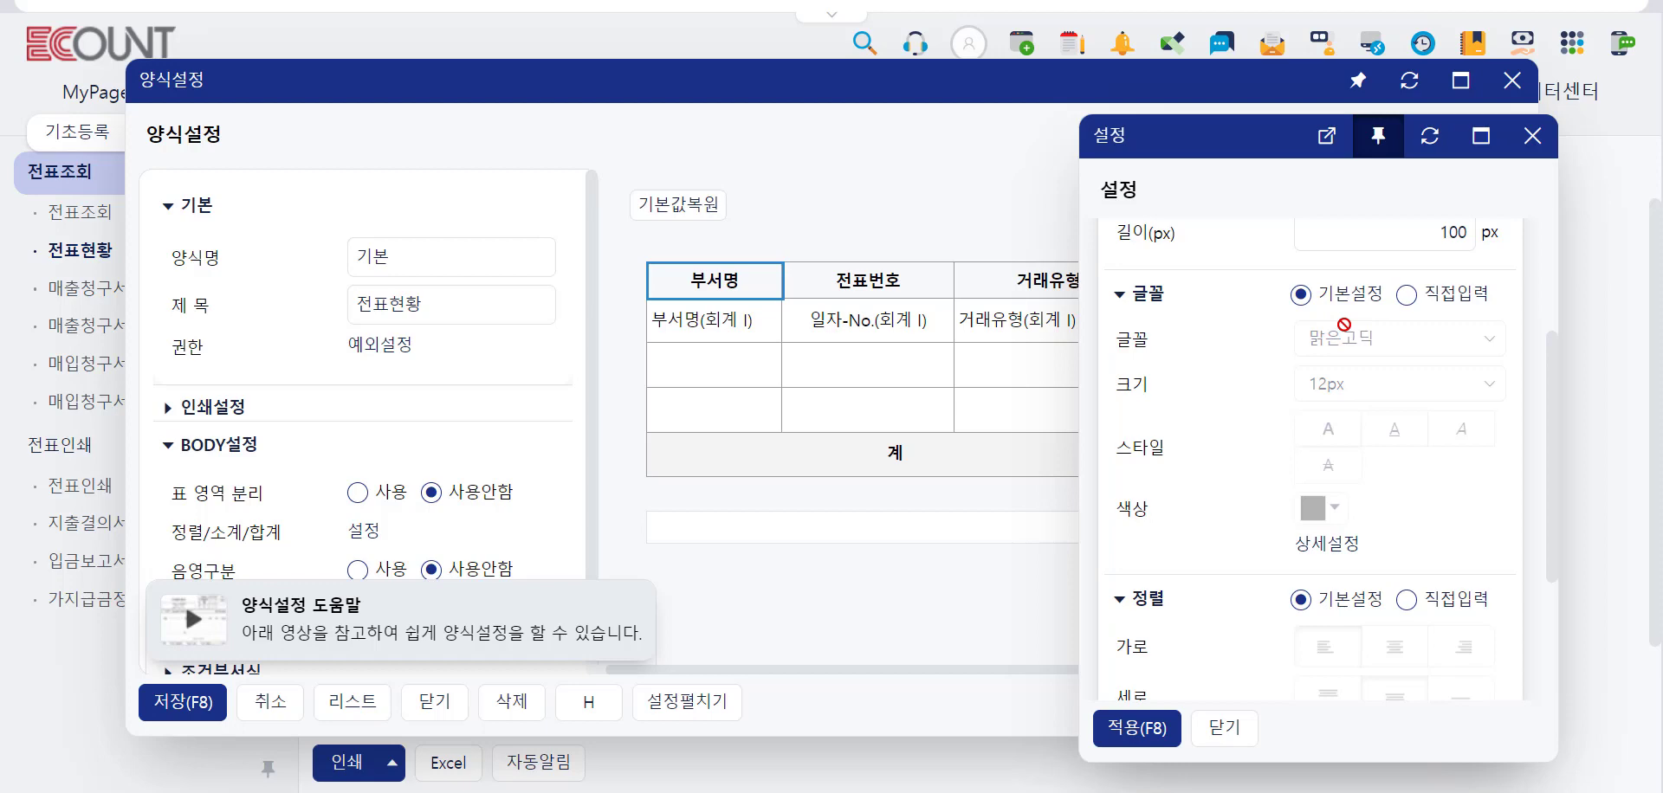
scroll(1344, 325, "up", 1)
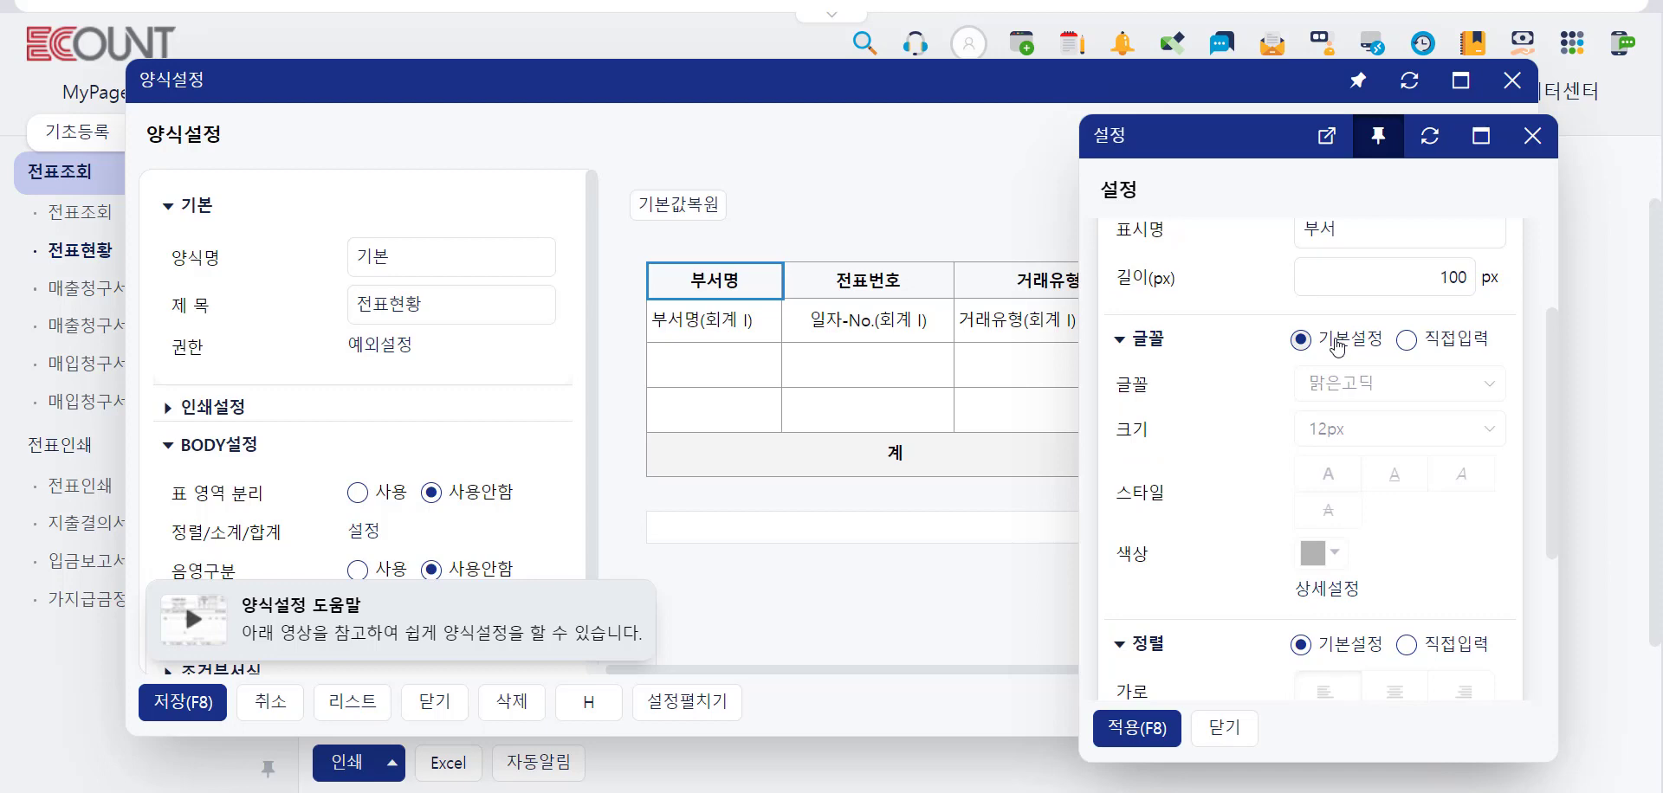
left_click(1438, 343)
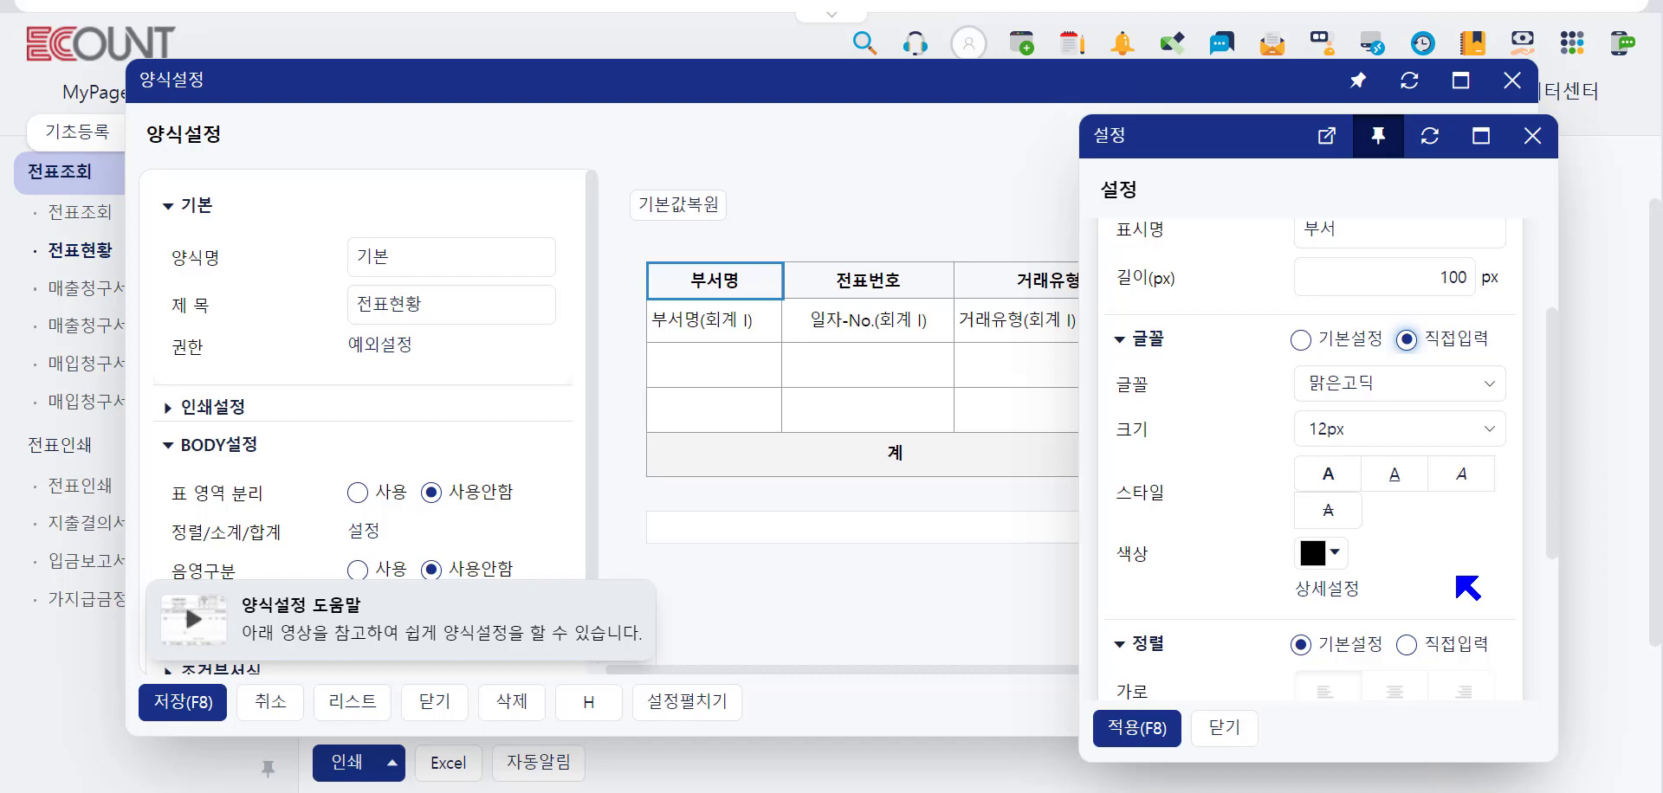
left_click(1386, 429)
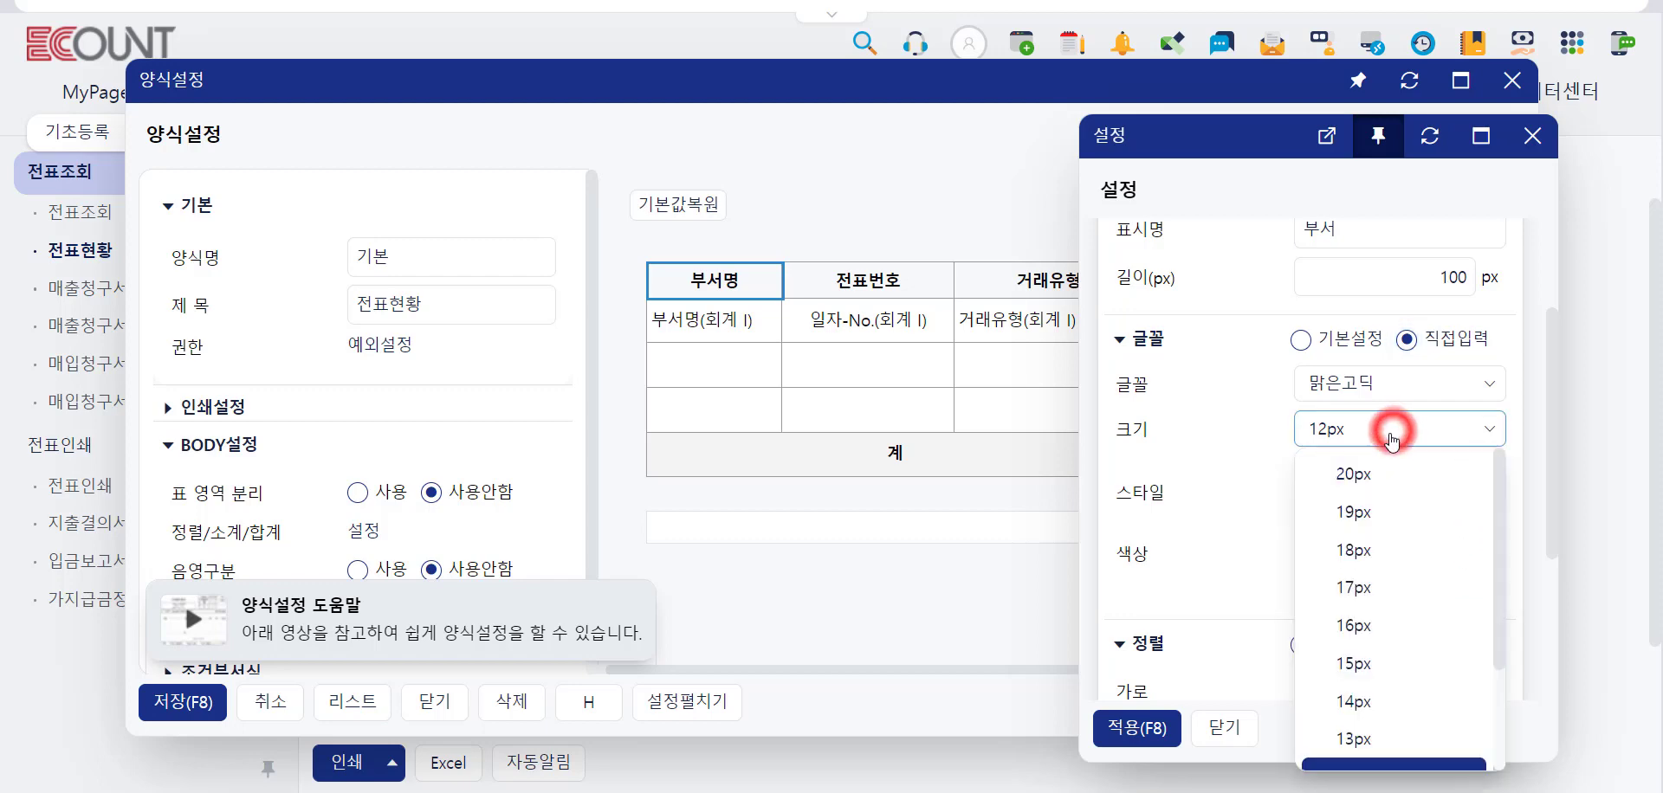
left_click(1396, 590)
scroll(1397, 592, "down", 1)
left_click(1406, 536)
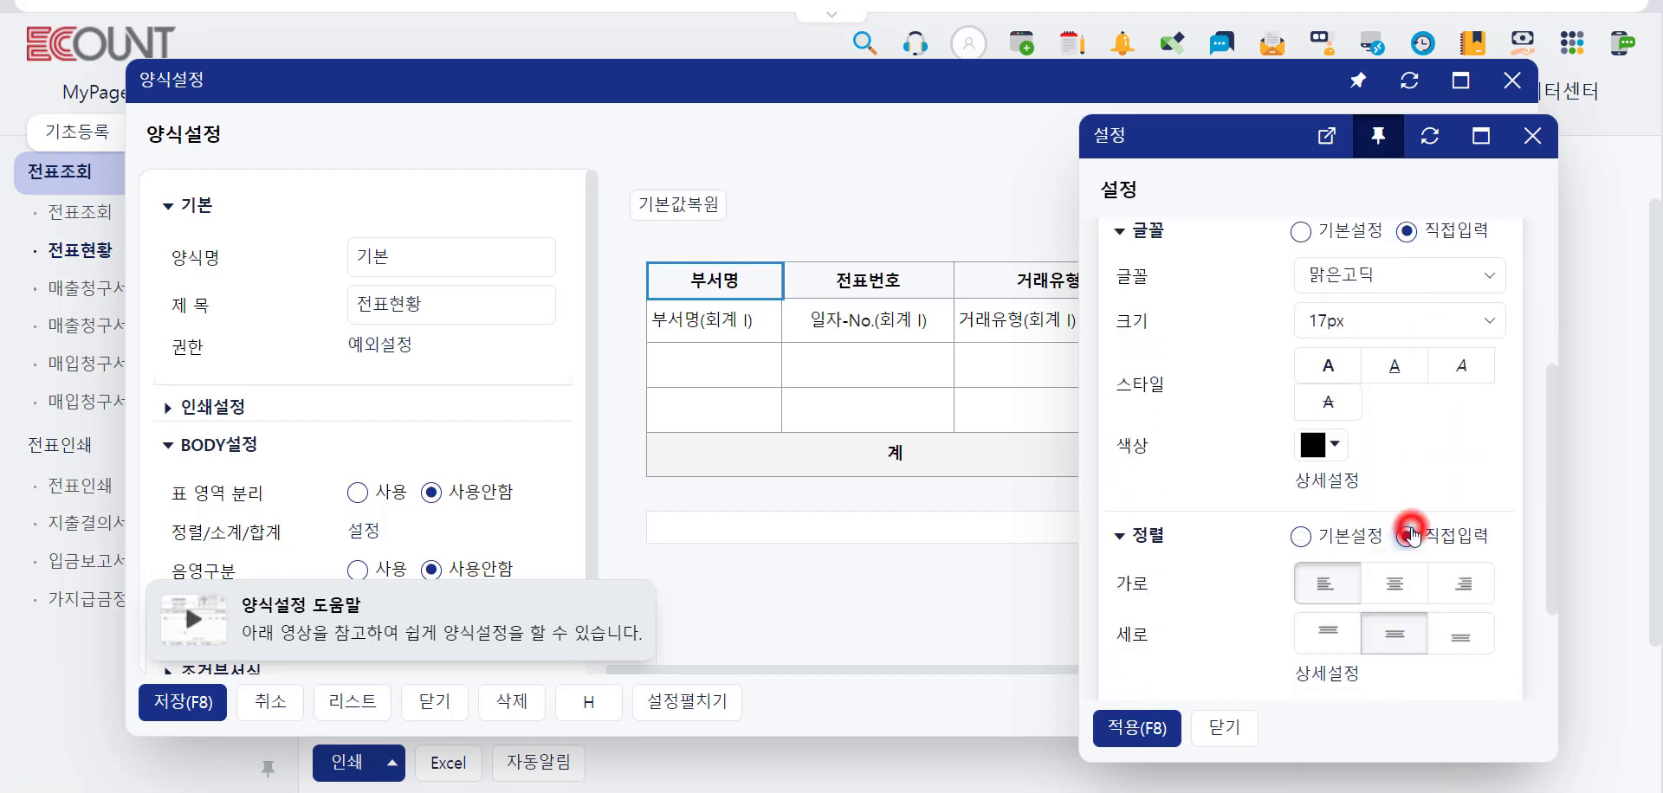
left_click(1388, 584)
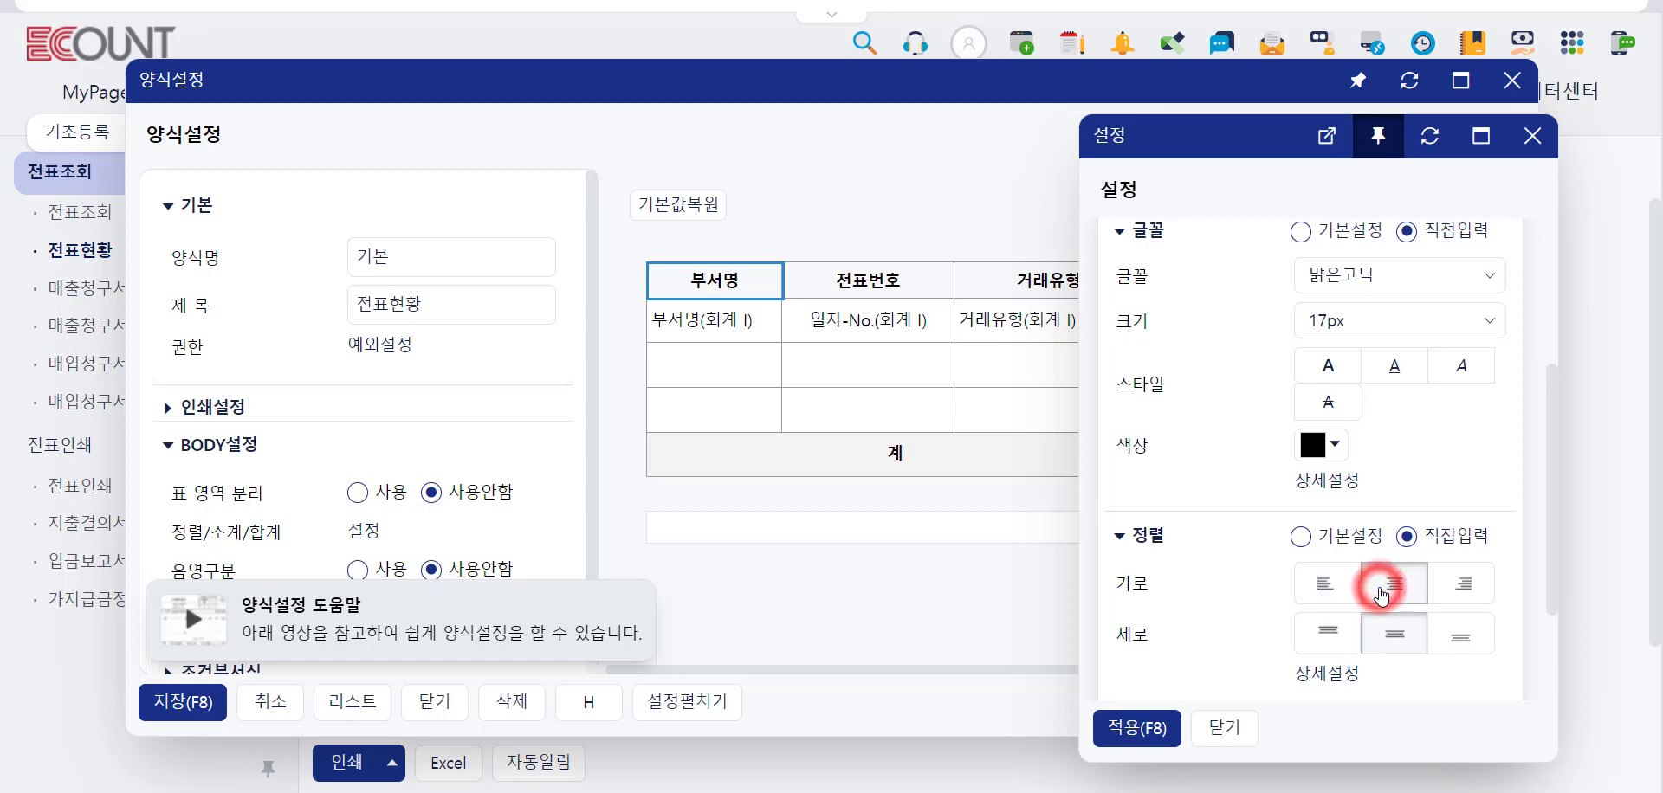
left_click(1161, 720)
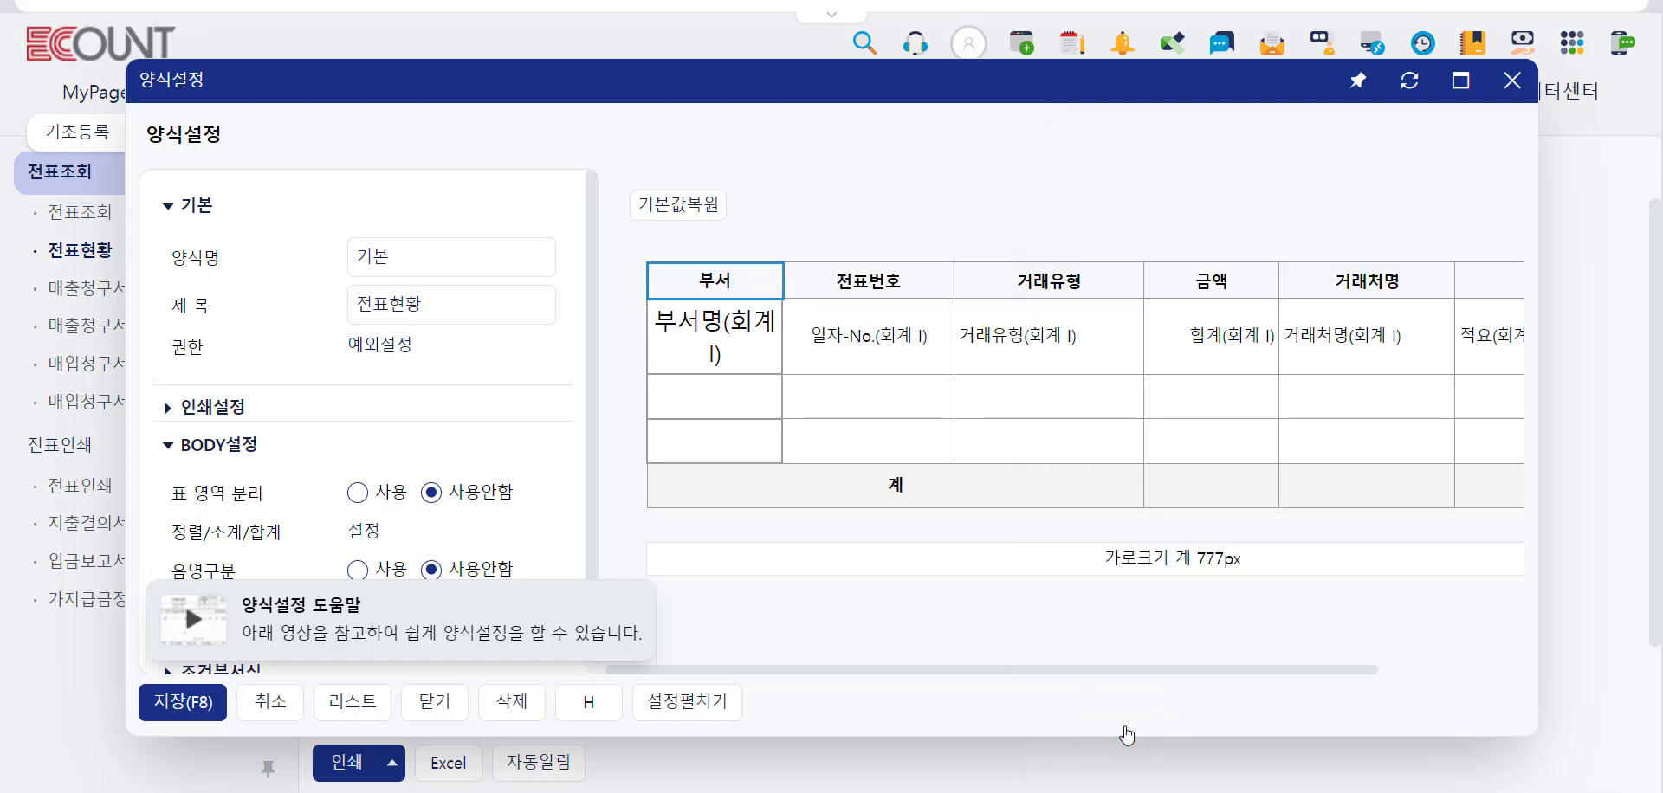
left_click(169, 700)
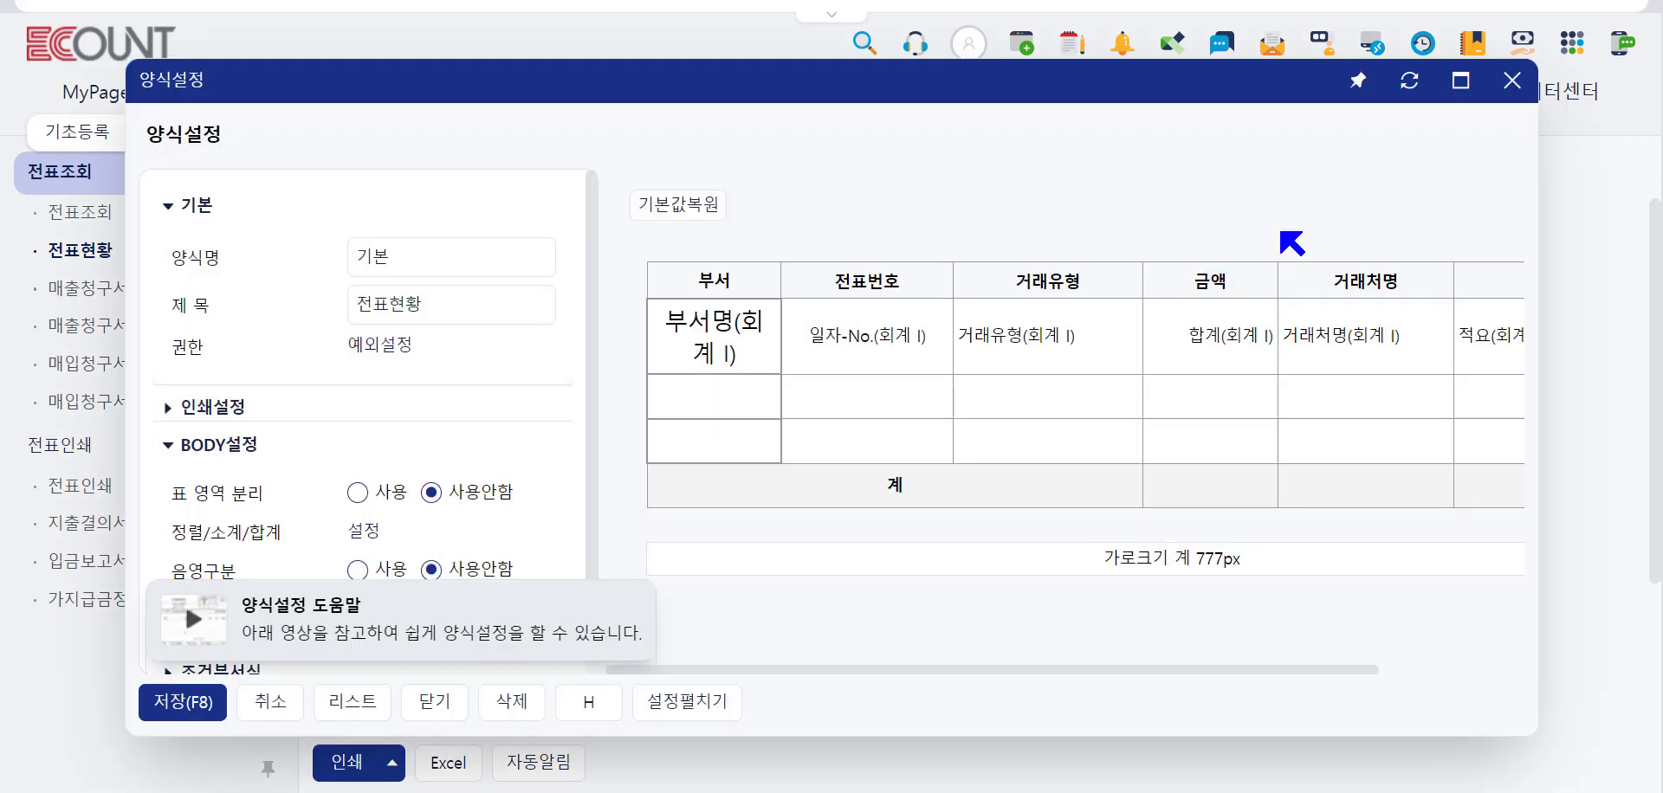
- Open the settings of the 금액 column and switch its 표시형태 to 직접입력
left_click(1247, 284)
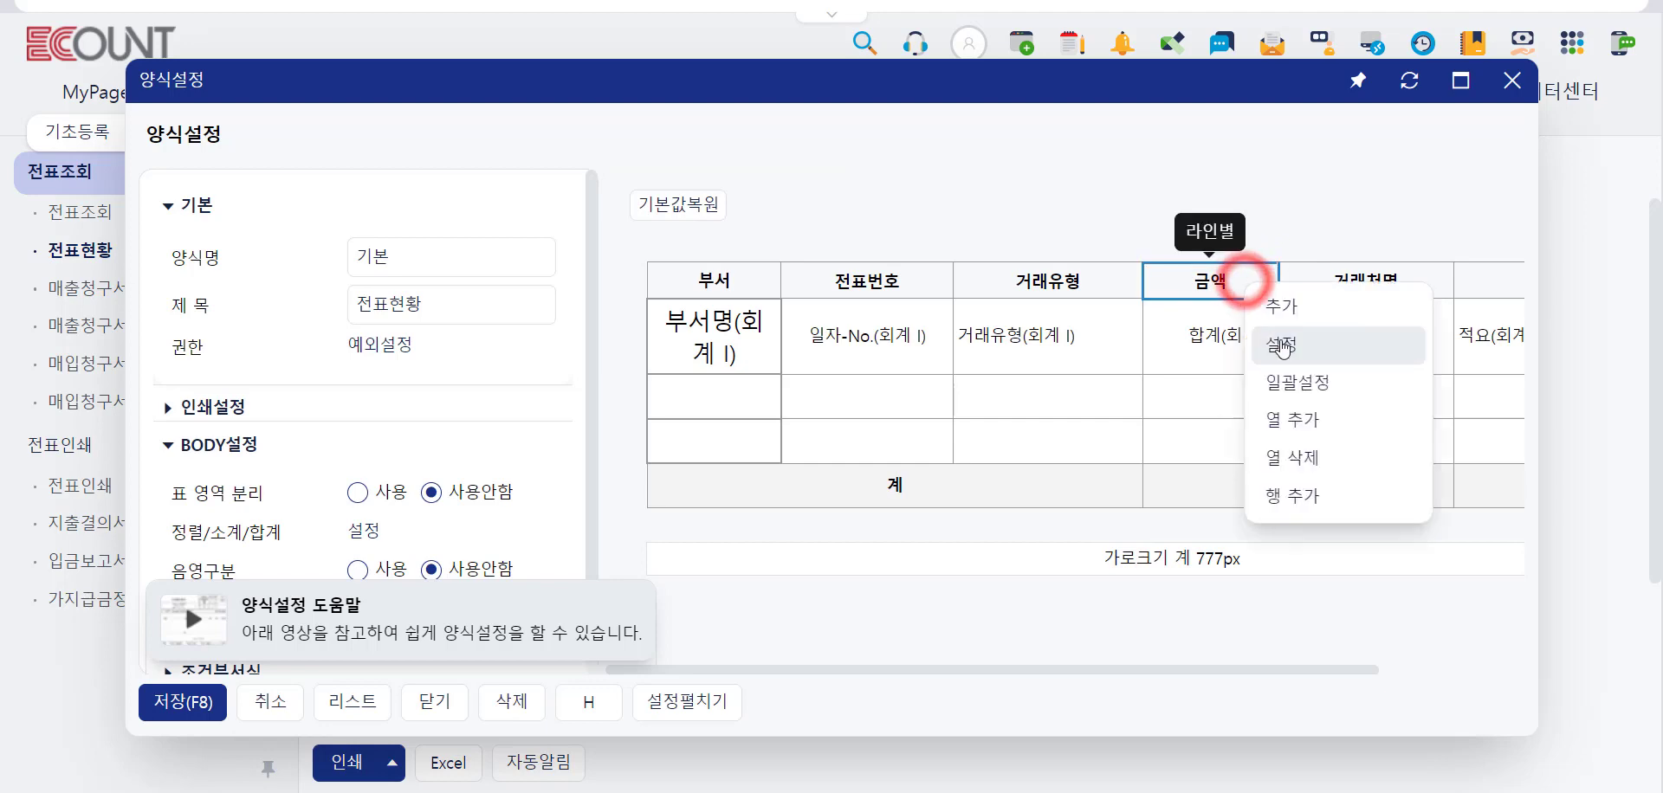
left_click(1282, 346)
scroll(1282, 363, "down", 6)
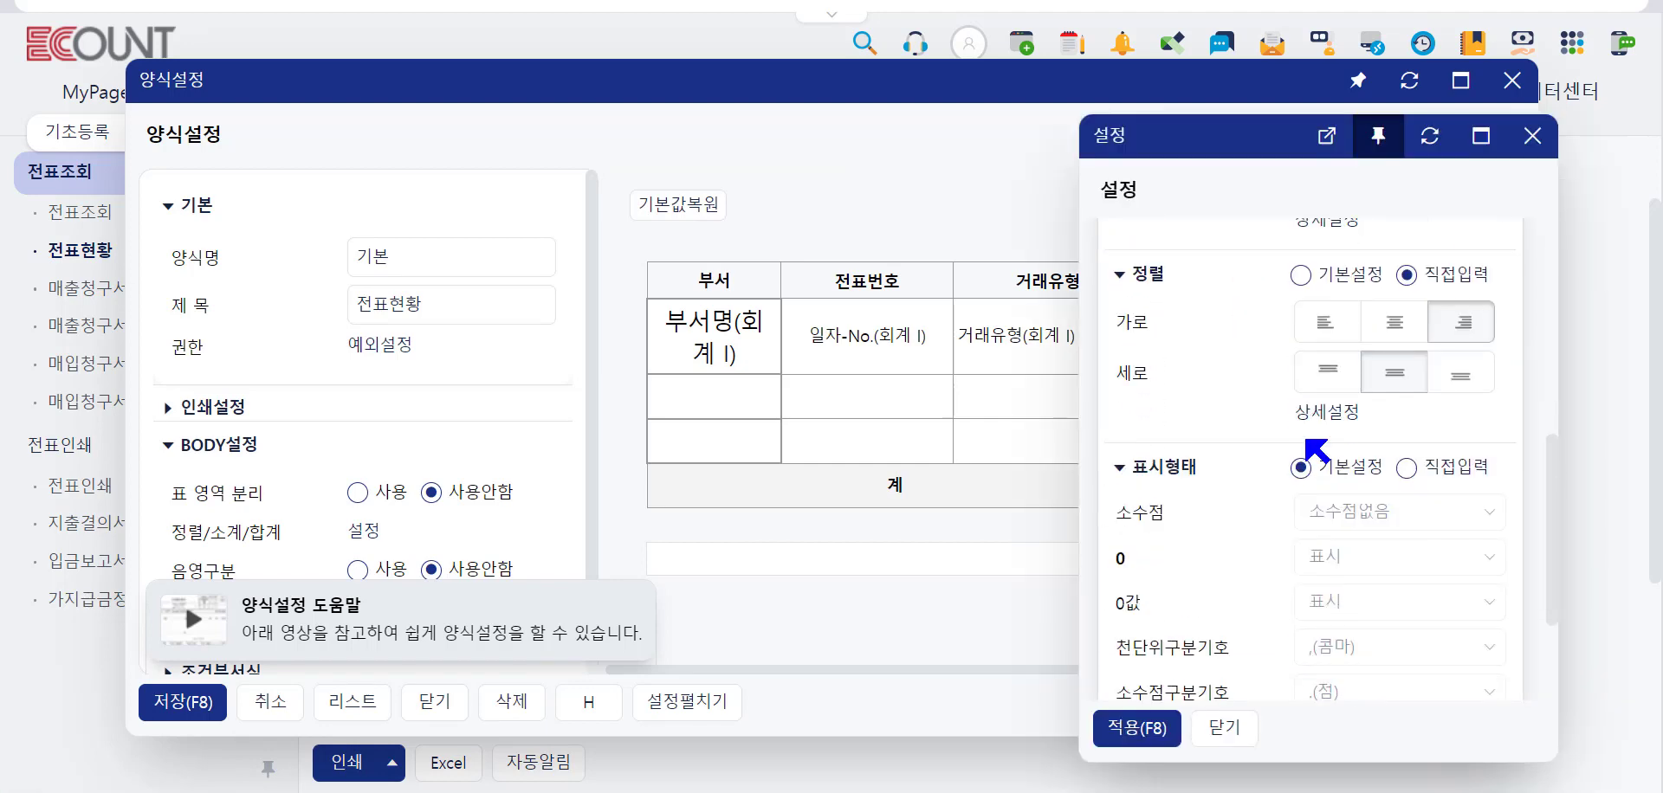
left_click(1470, 359)
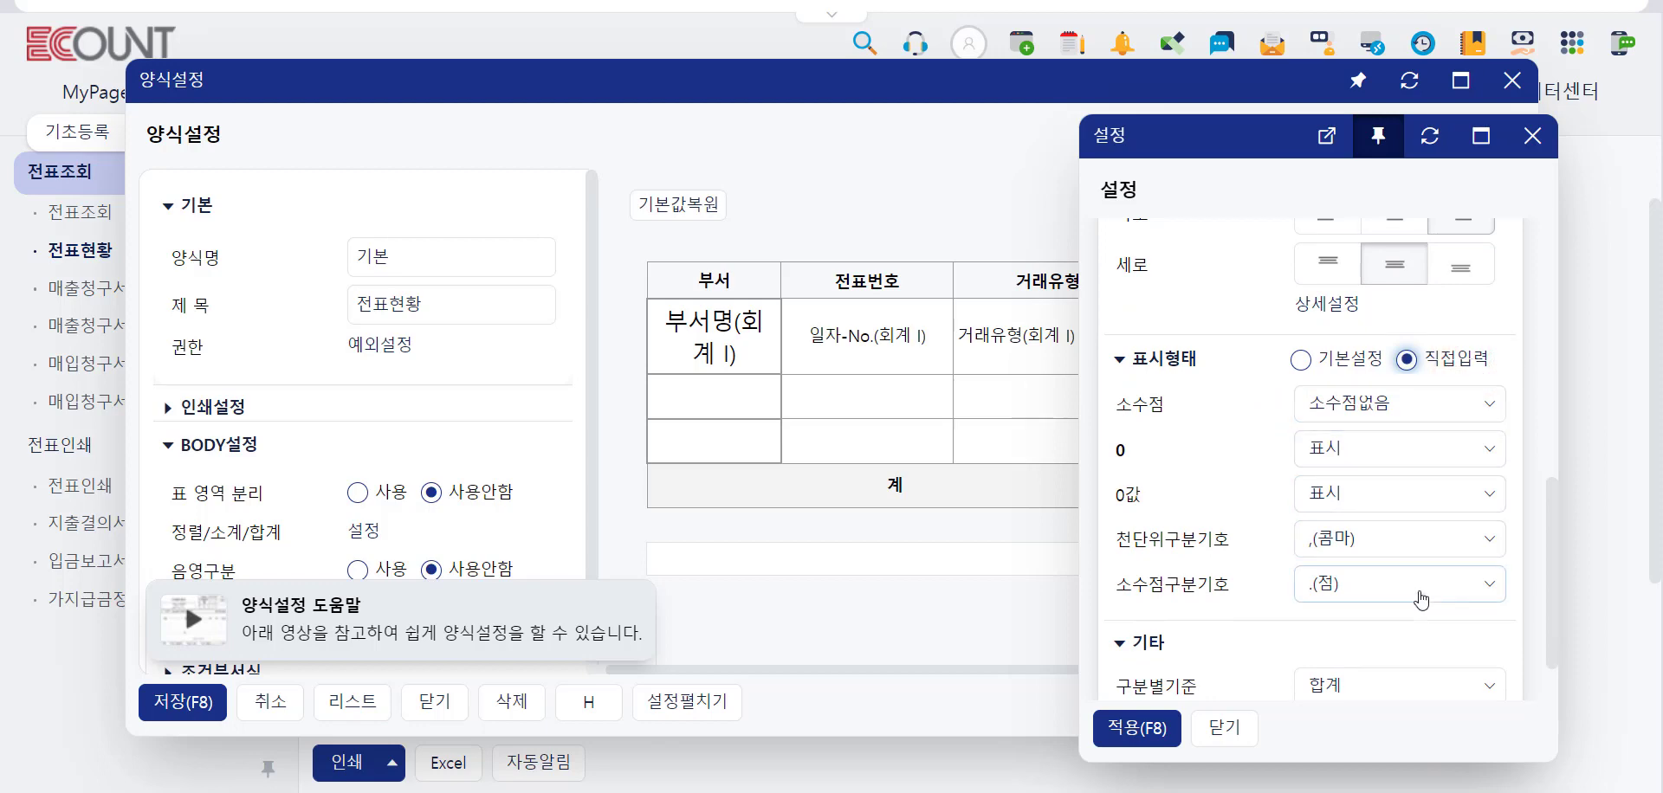
- Review the amount column's display choices for decimal places, zeros, zero values, the thousands separator and the decimal separator
left_click(1434, 403)
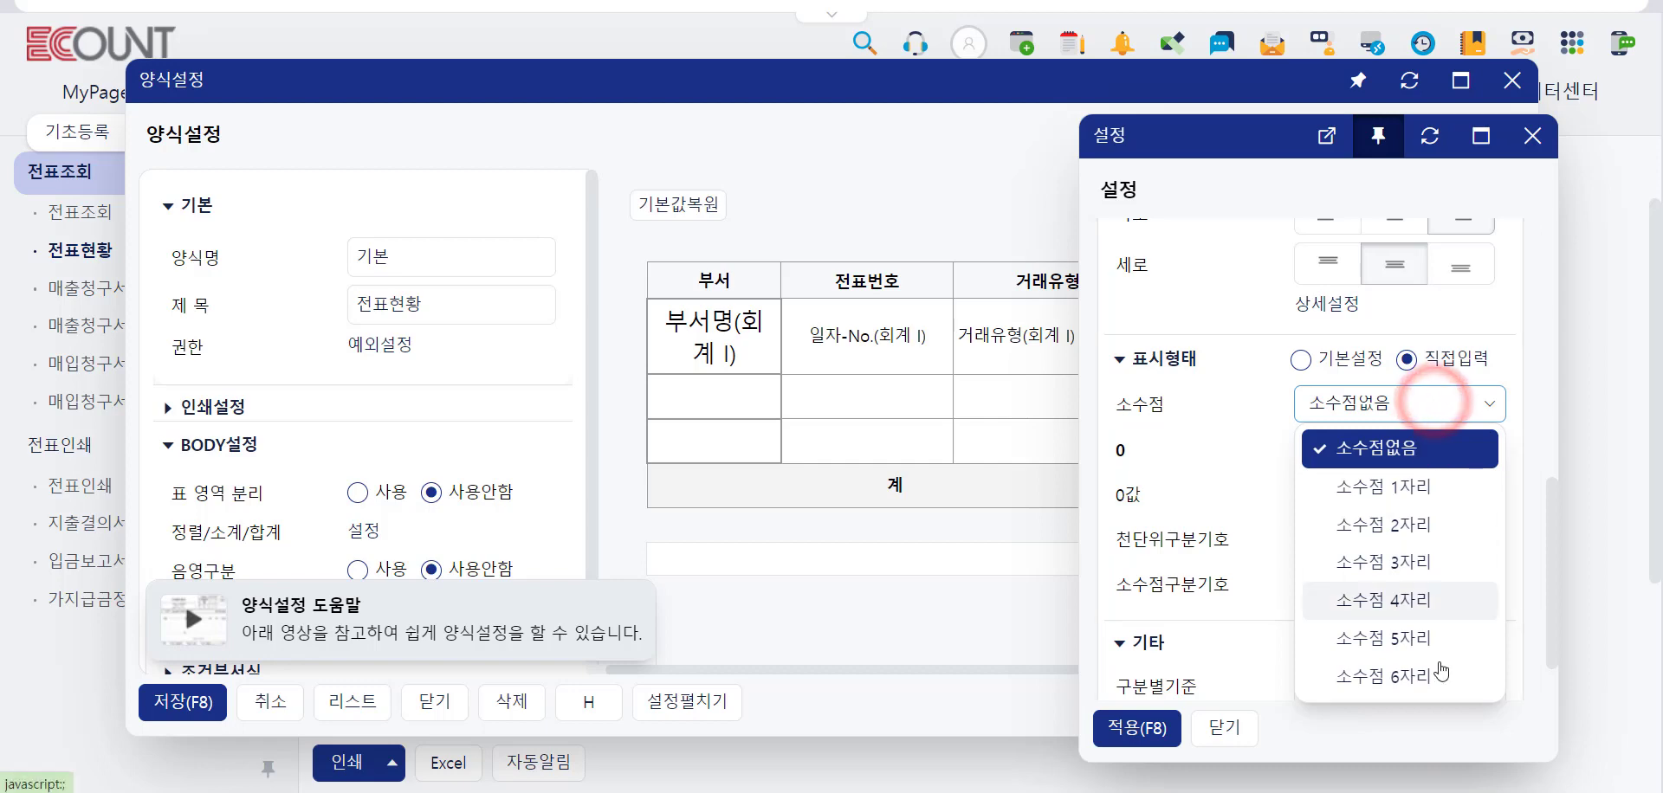
left_click(1437, 404)
left_click(1410, 448)
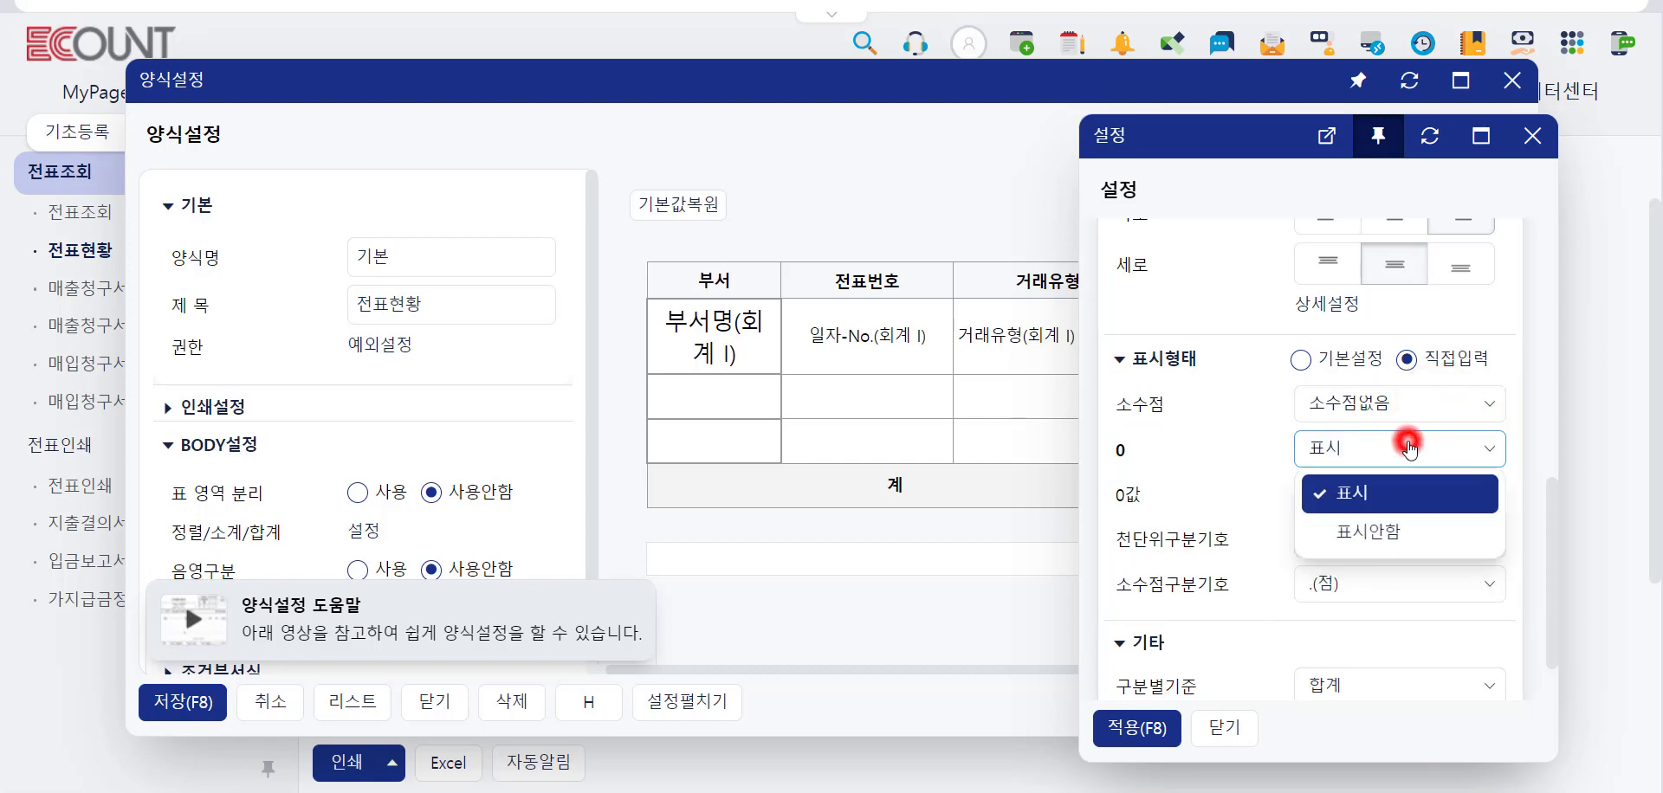
left_click(1414, 452)
left_click(1401, 494)
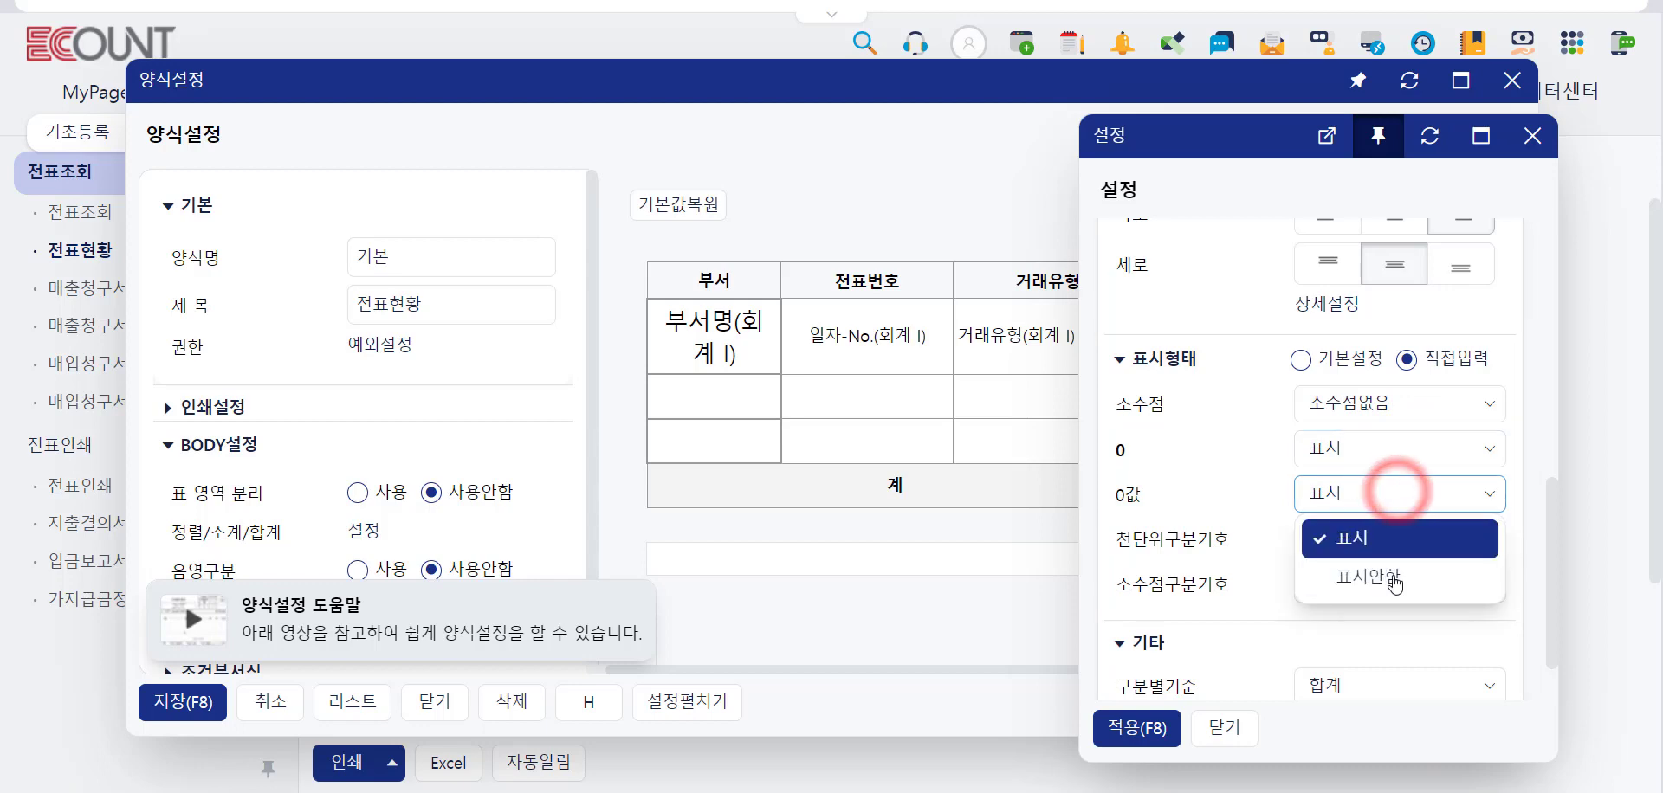
left_click(1401, 497)
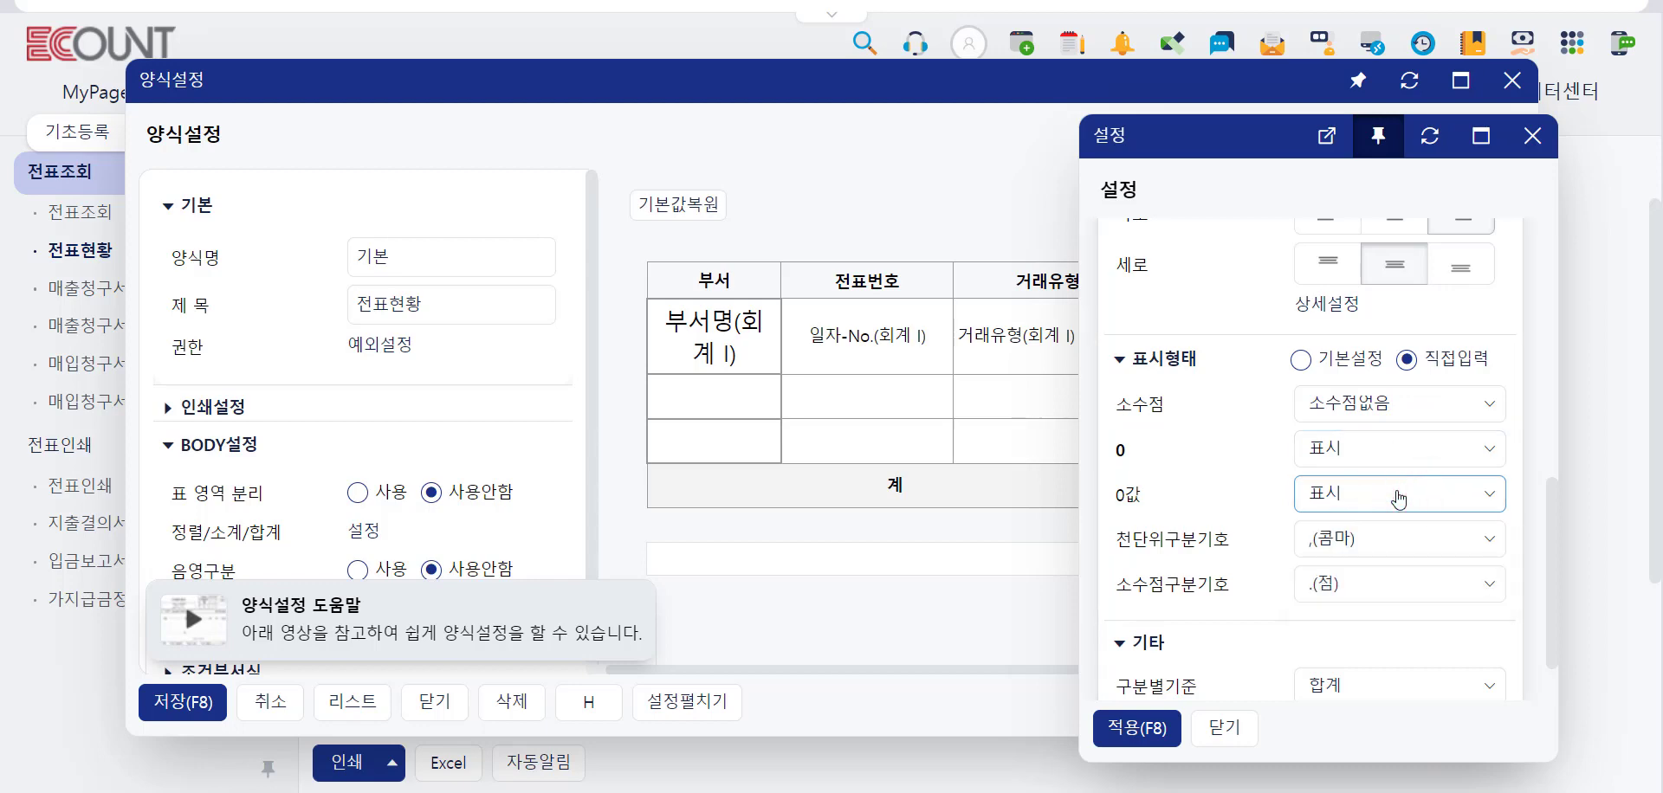
left_click(1392, 530)
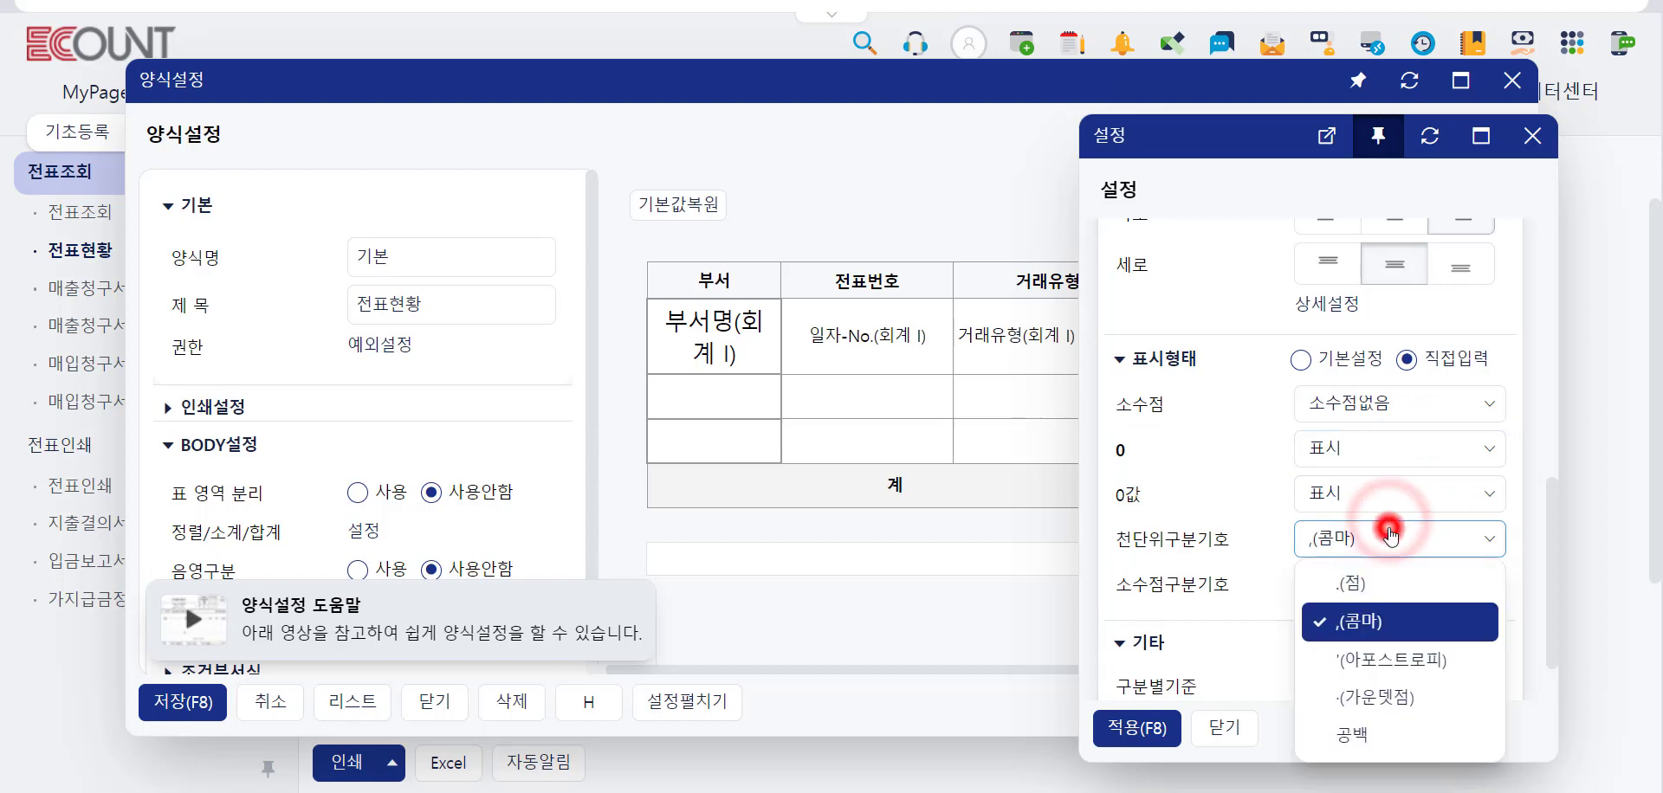
left_click(1388, 528)
left_click(1364, 578)
left_click(1364, 584)
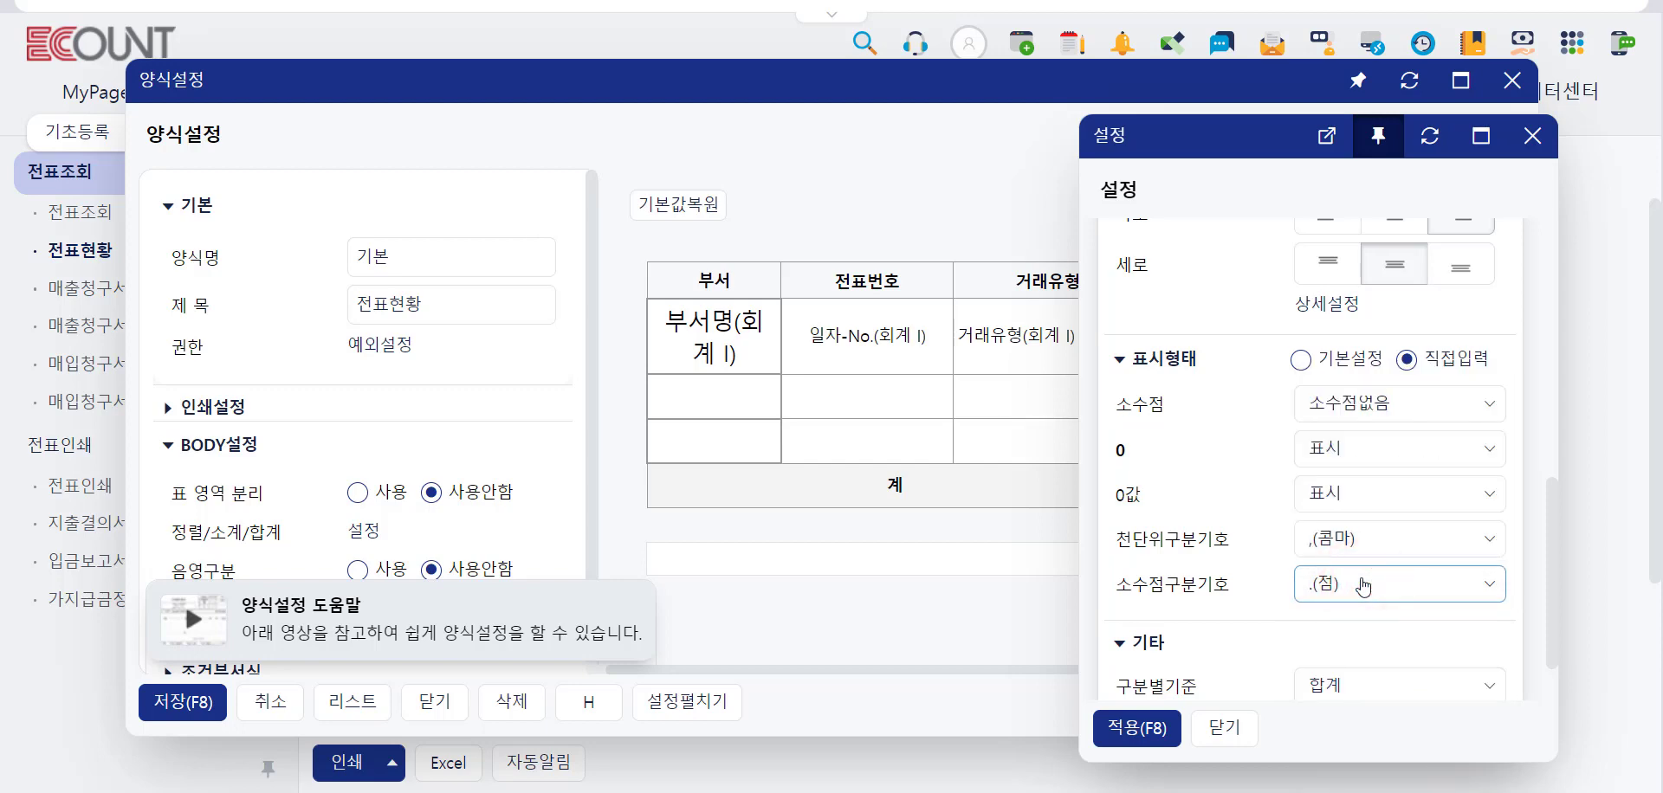
- Apply the amount column's custom display format and save the form
scroll(1364, 597, "down", 1)
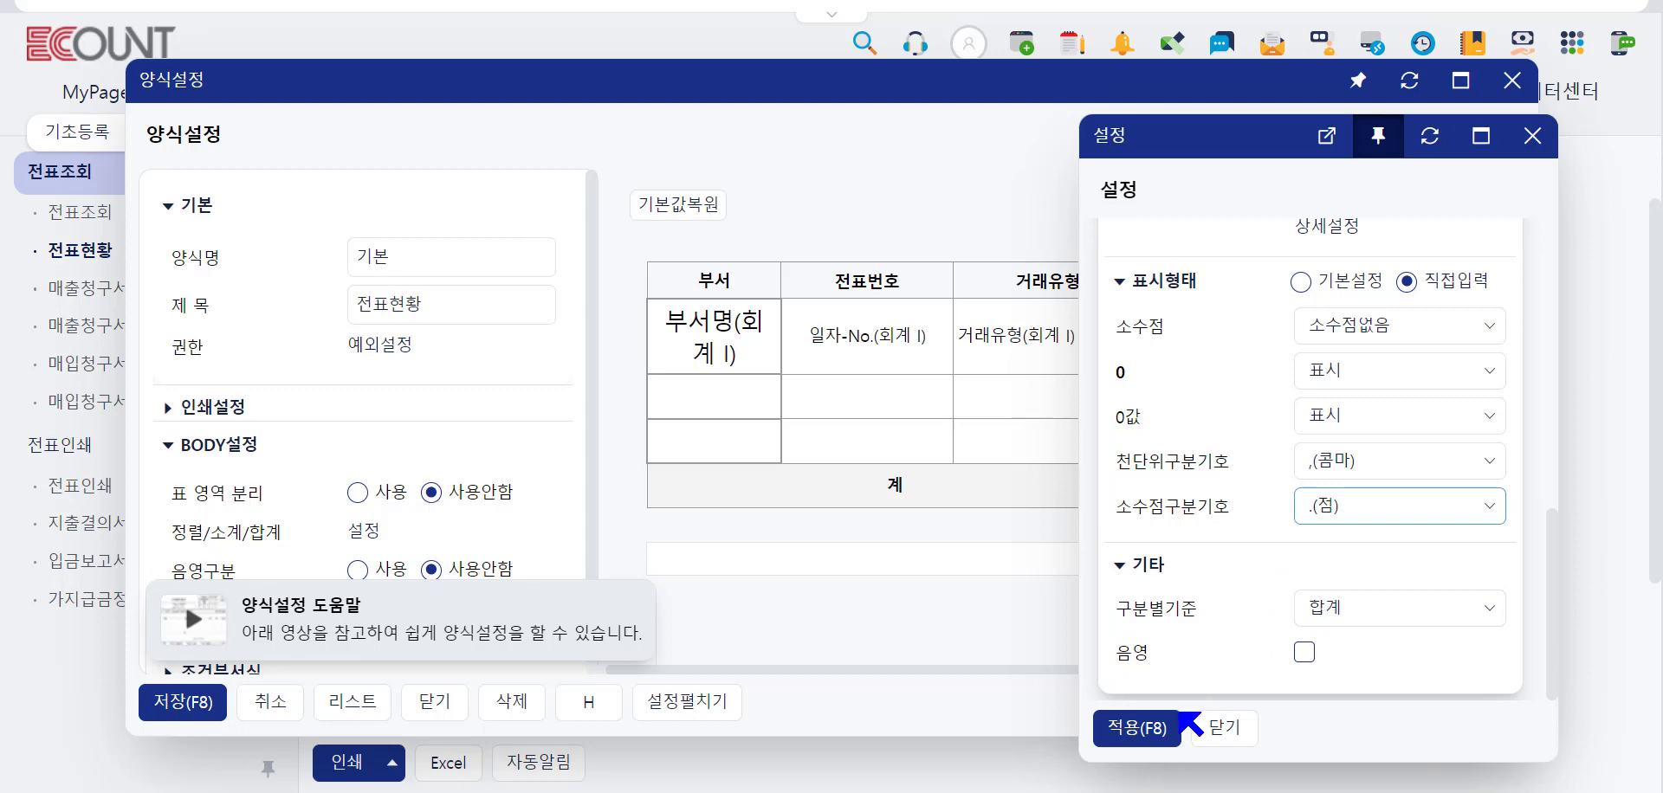
left_click(1138, 728)
left_click(161, 712)
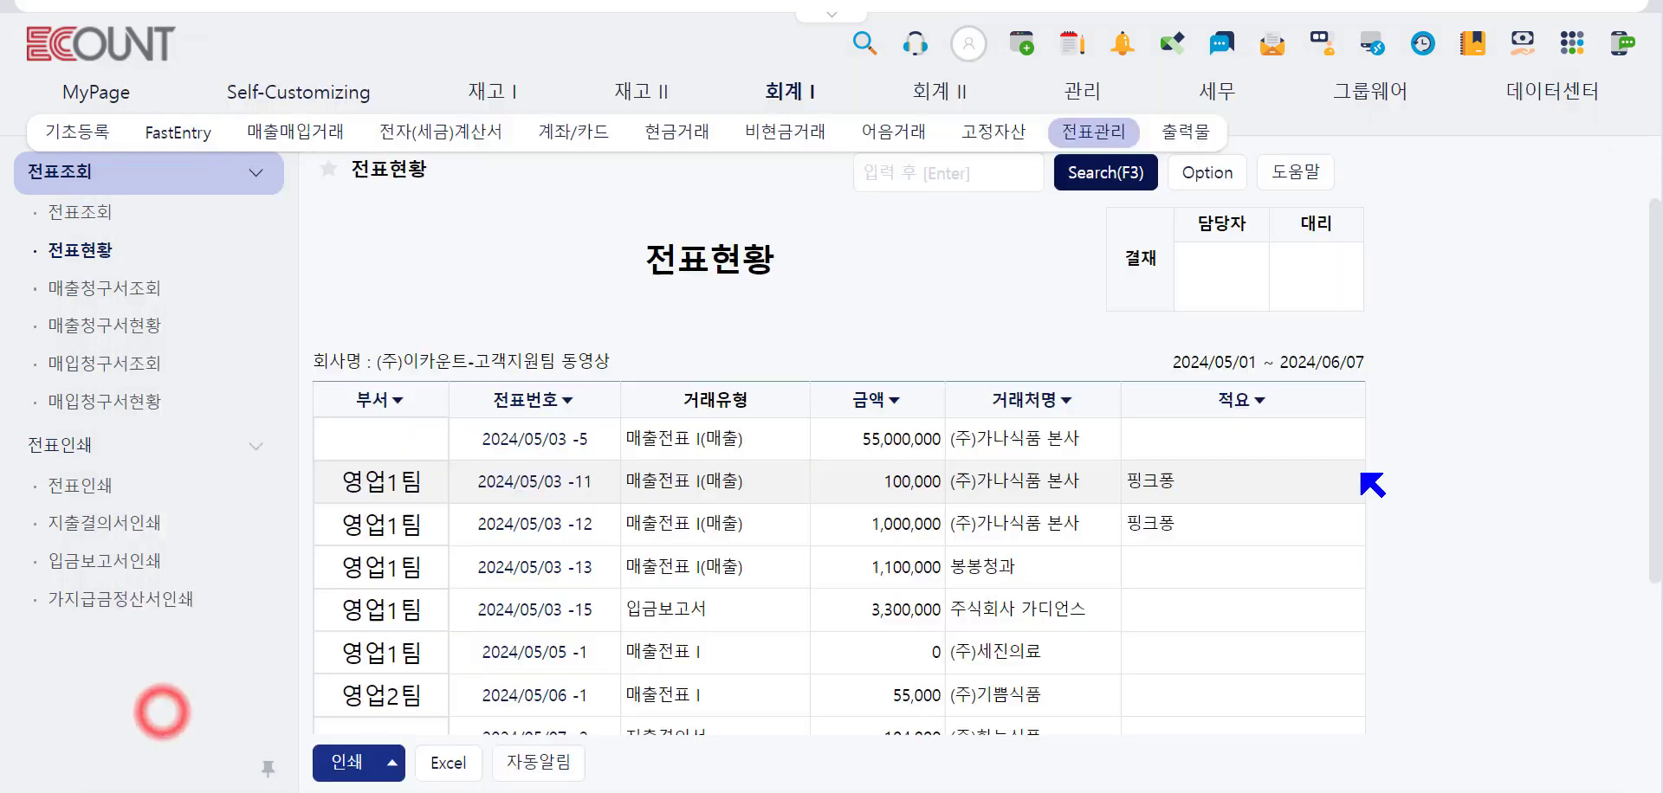
- Examine the report rows and totals, and rerun the search with the 내역 listing set to 거래처별
scroll(1373, 564, "down", 3)
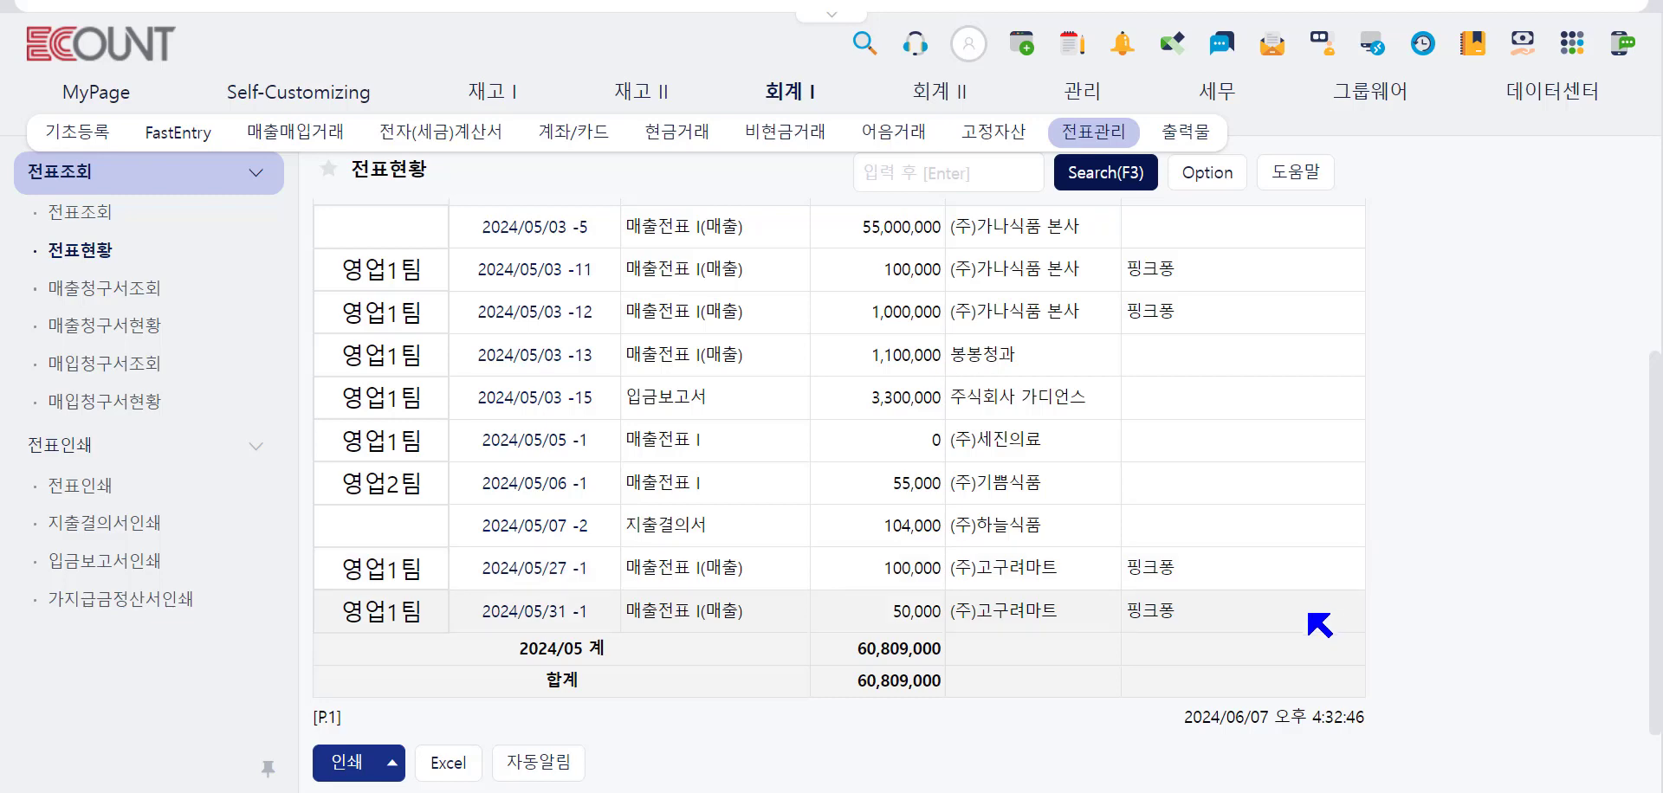
left_click(1104, 172)
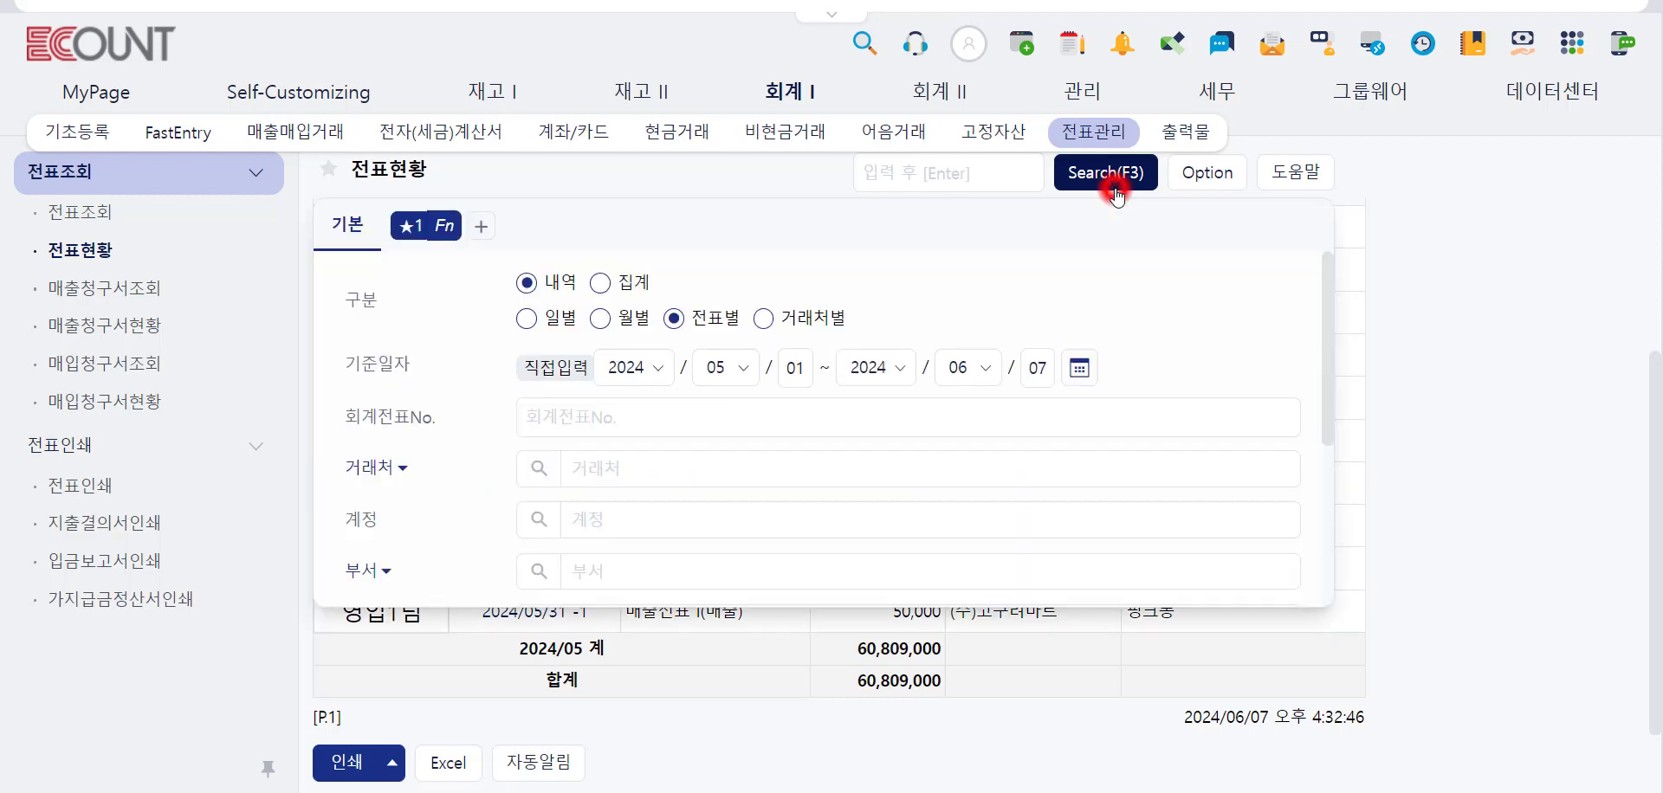
left_click(785, 315)
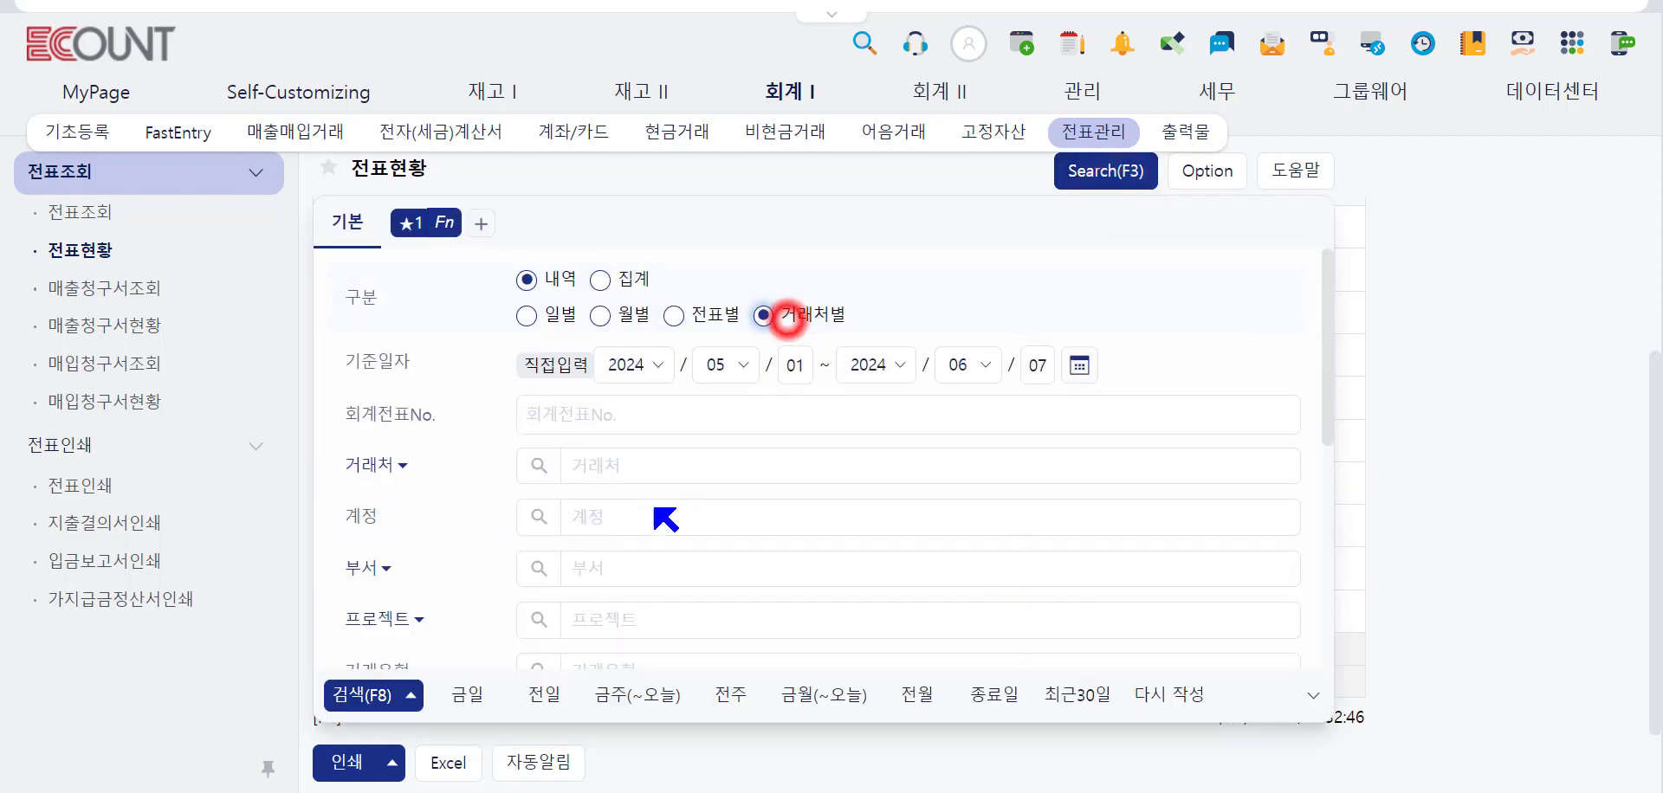
left_click(341, 696)
scroll(1370, 620, "down", 2)
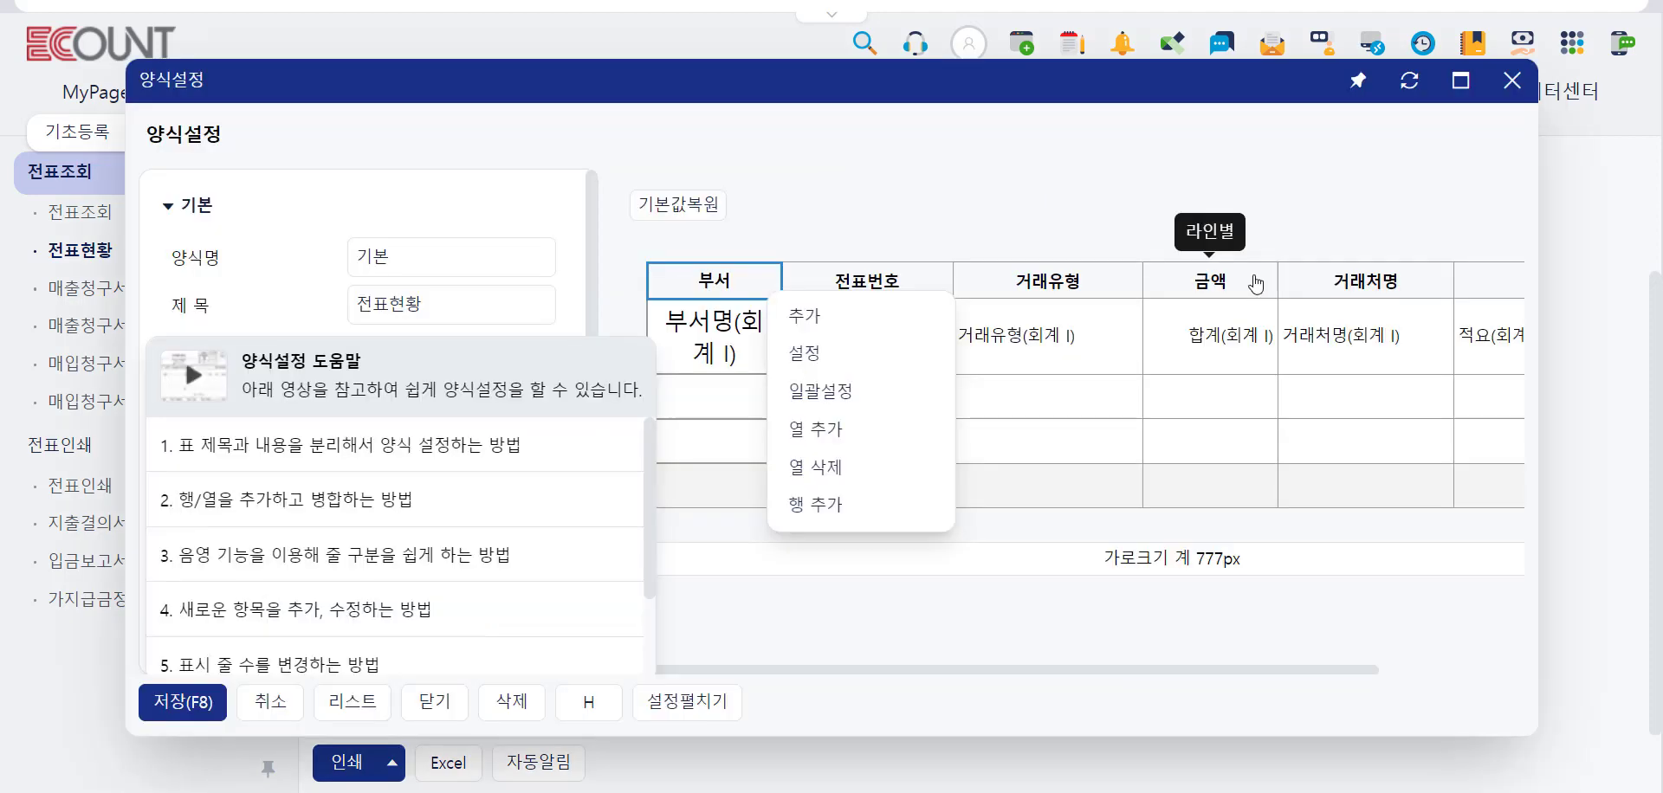
- Set the 금액 column's 구분별기준 to 첫행, apply the setting, save the form and check the report totals
left_click(1254, 277)
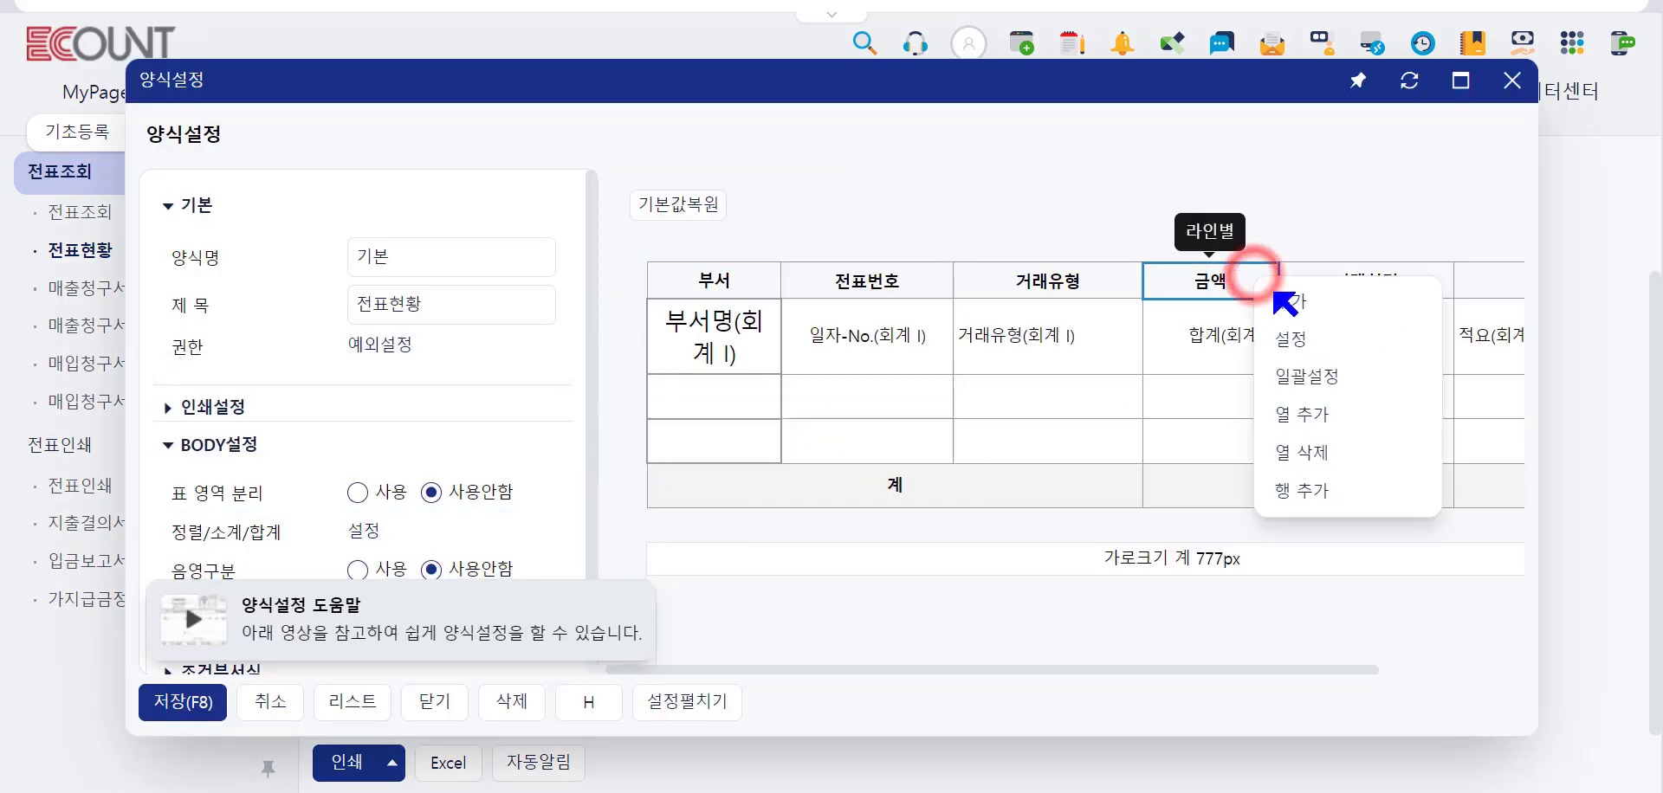
left_click(1320, 349)
scroll(1394, 555, "down", 6)
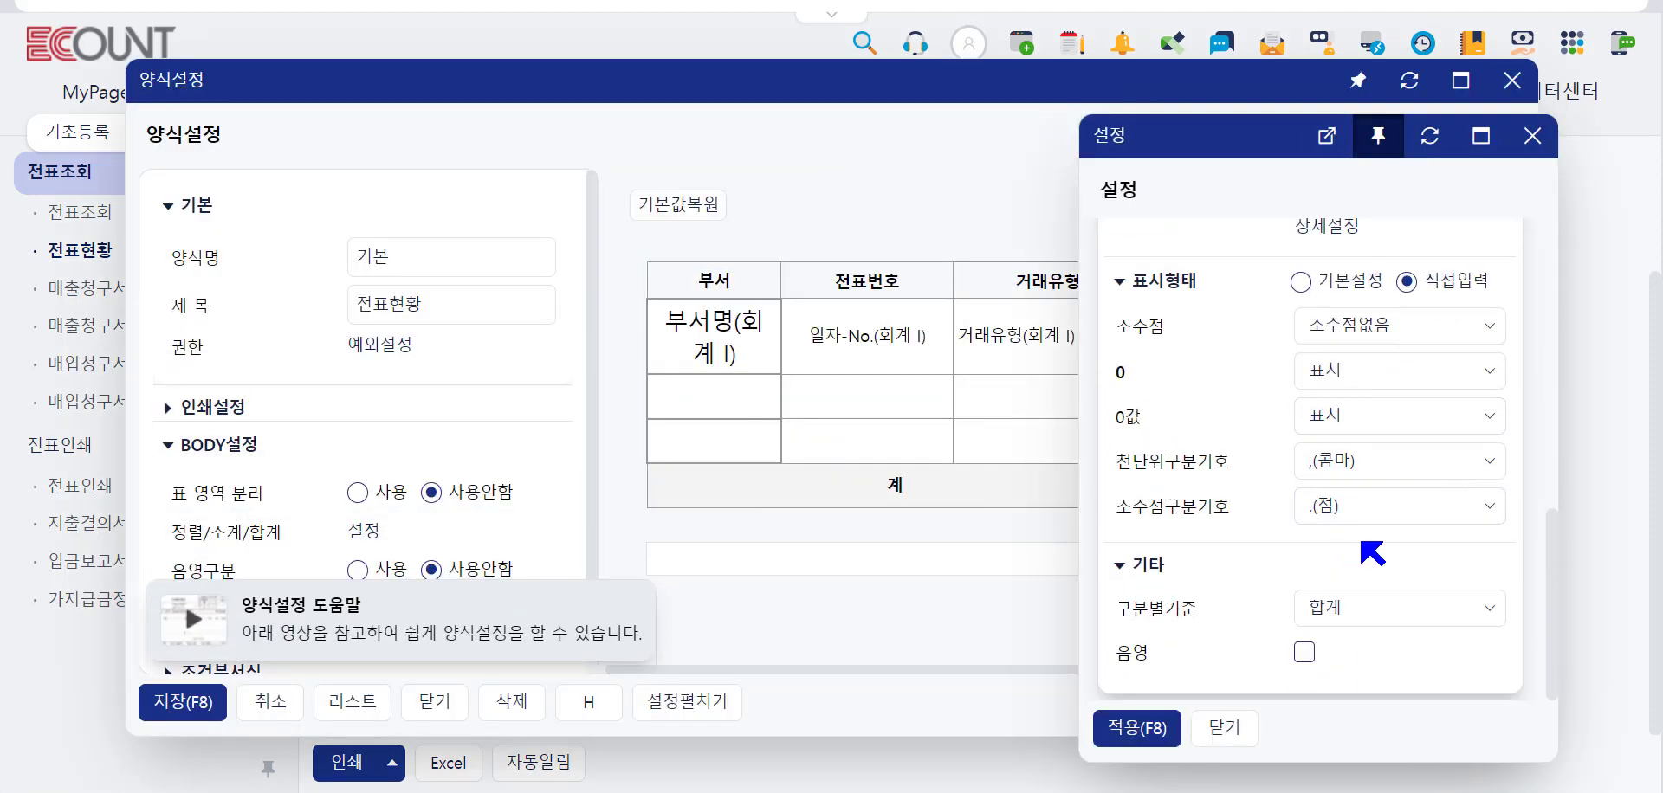
left_click(1351, 606)
left_click(1348, 687)
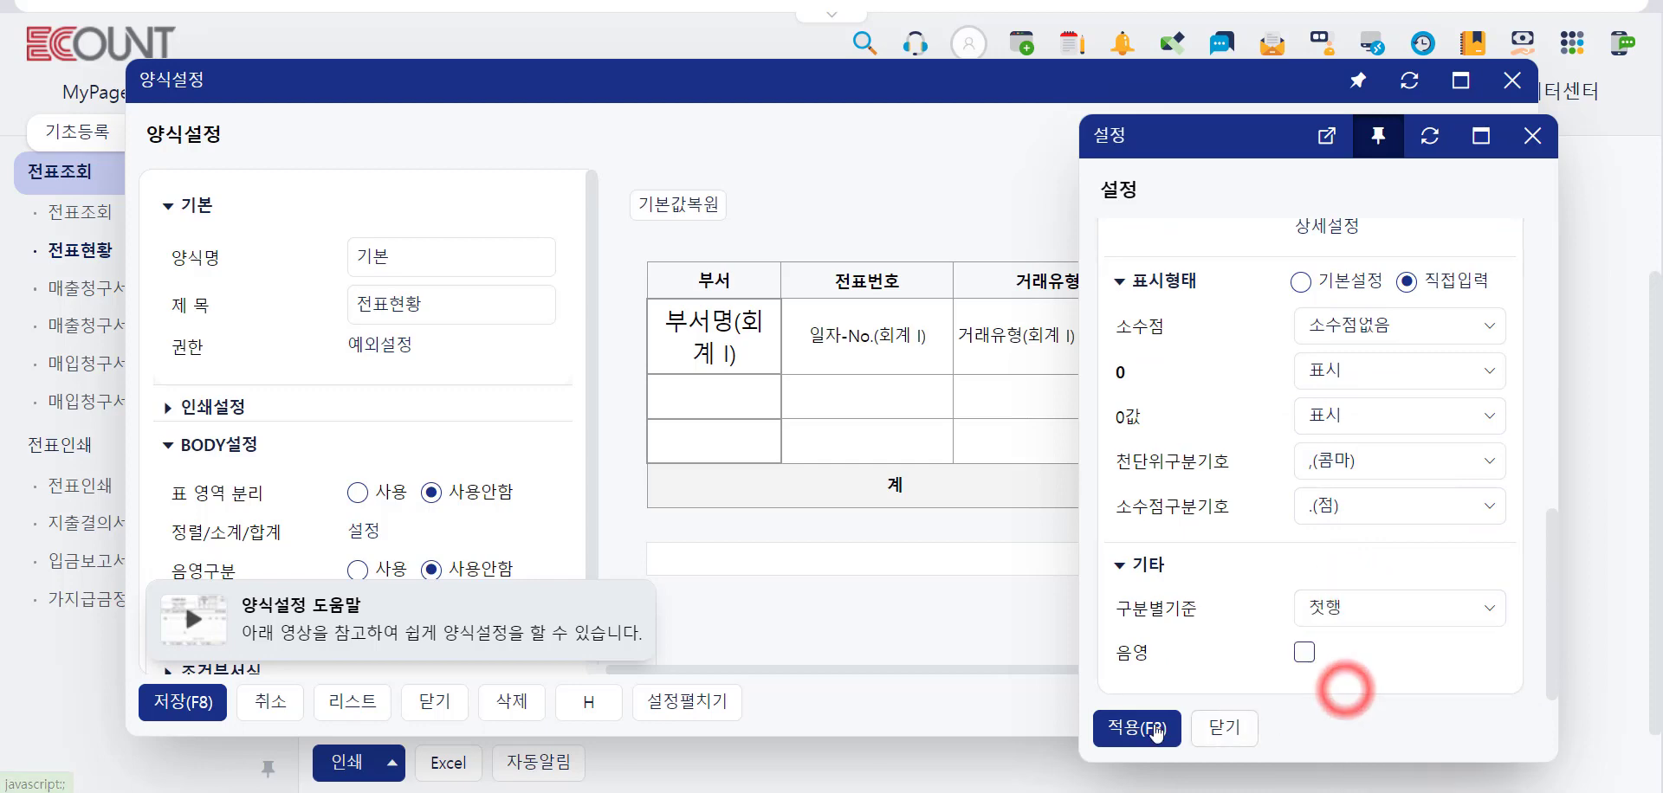
left_click(1134, 728)
left_click(177, 703)
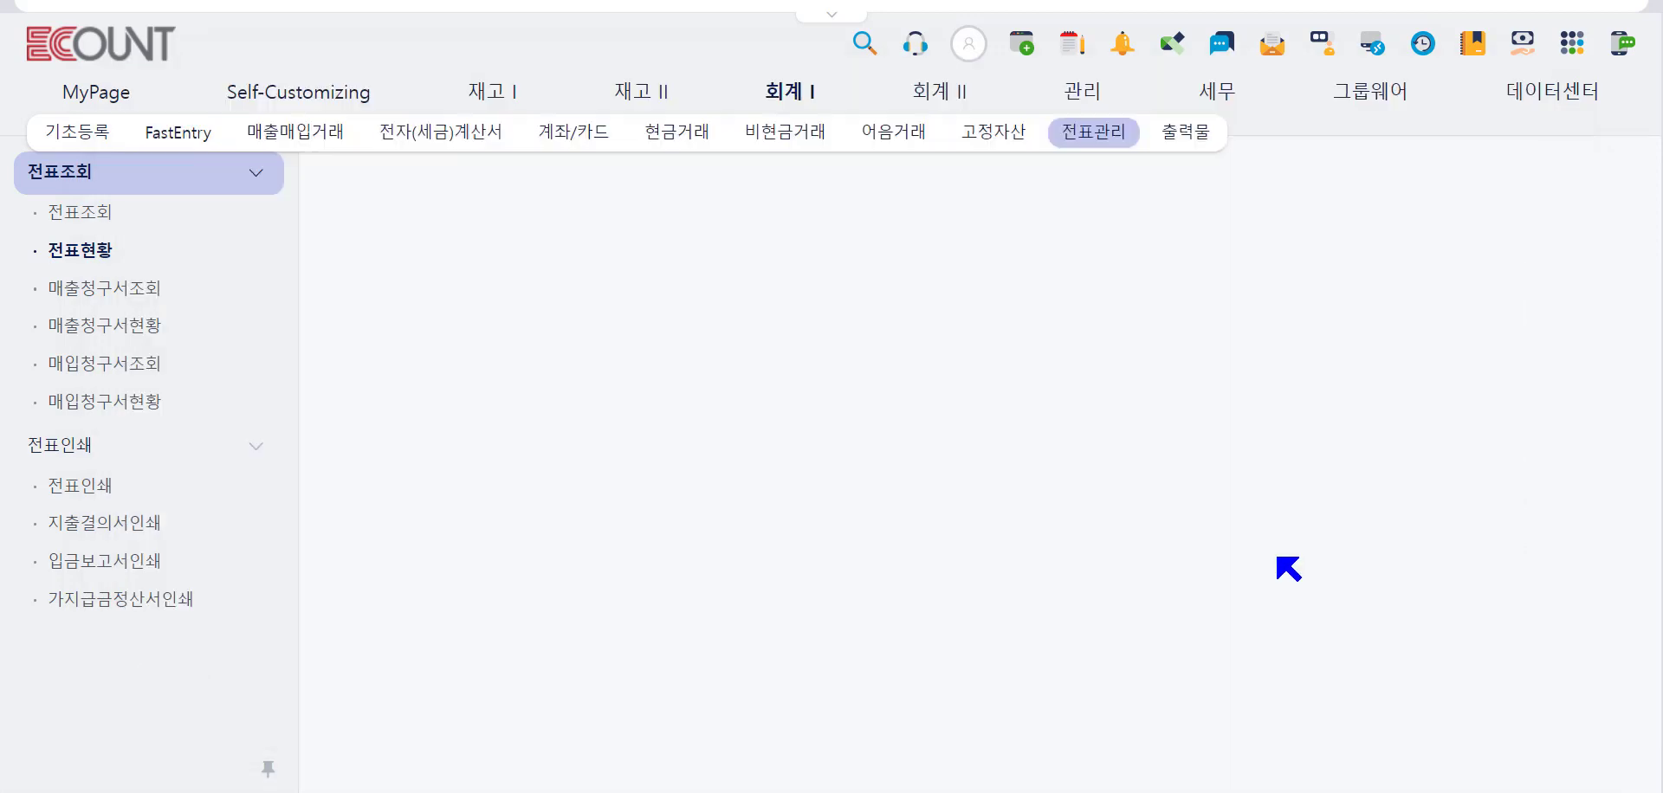
scroll(1289, 569, "down", 1)
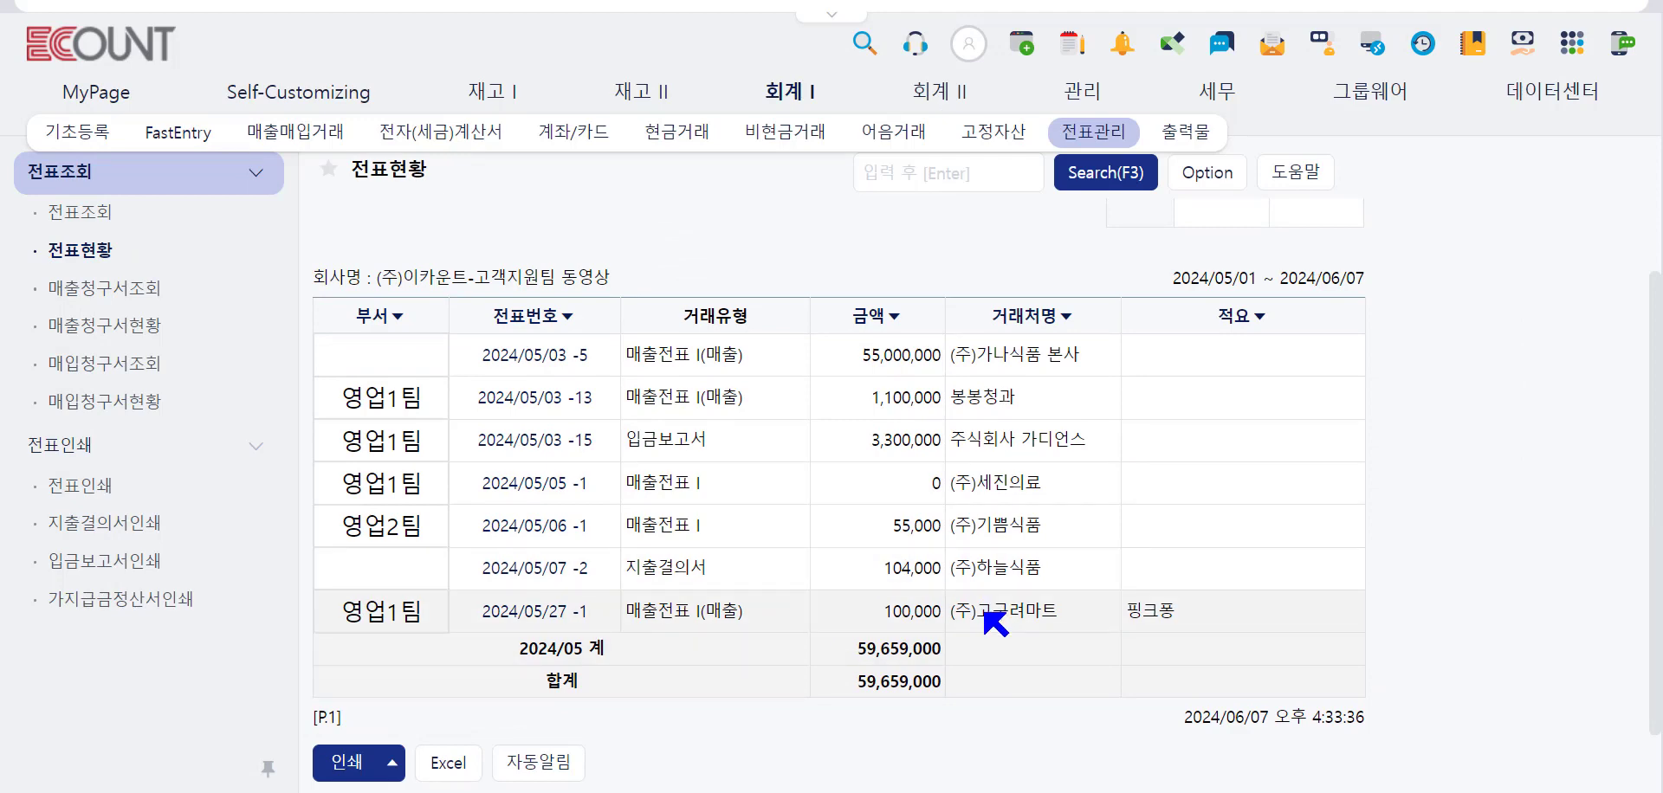
- Enable 음영 shading for the 금액 column and apply the column settings
left_click(1300, 656)
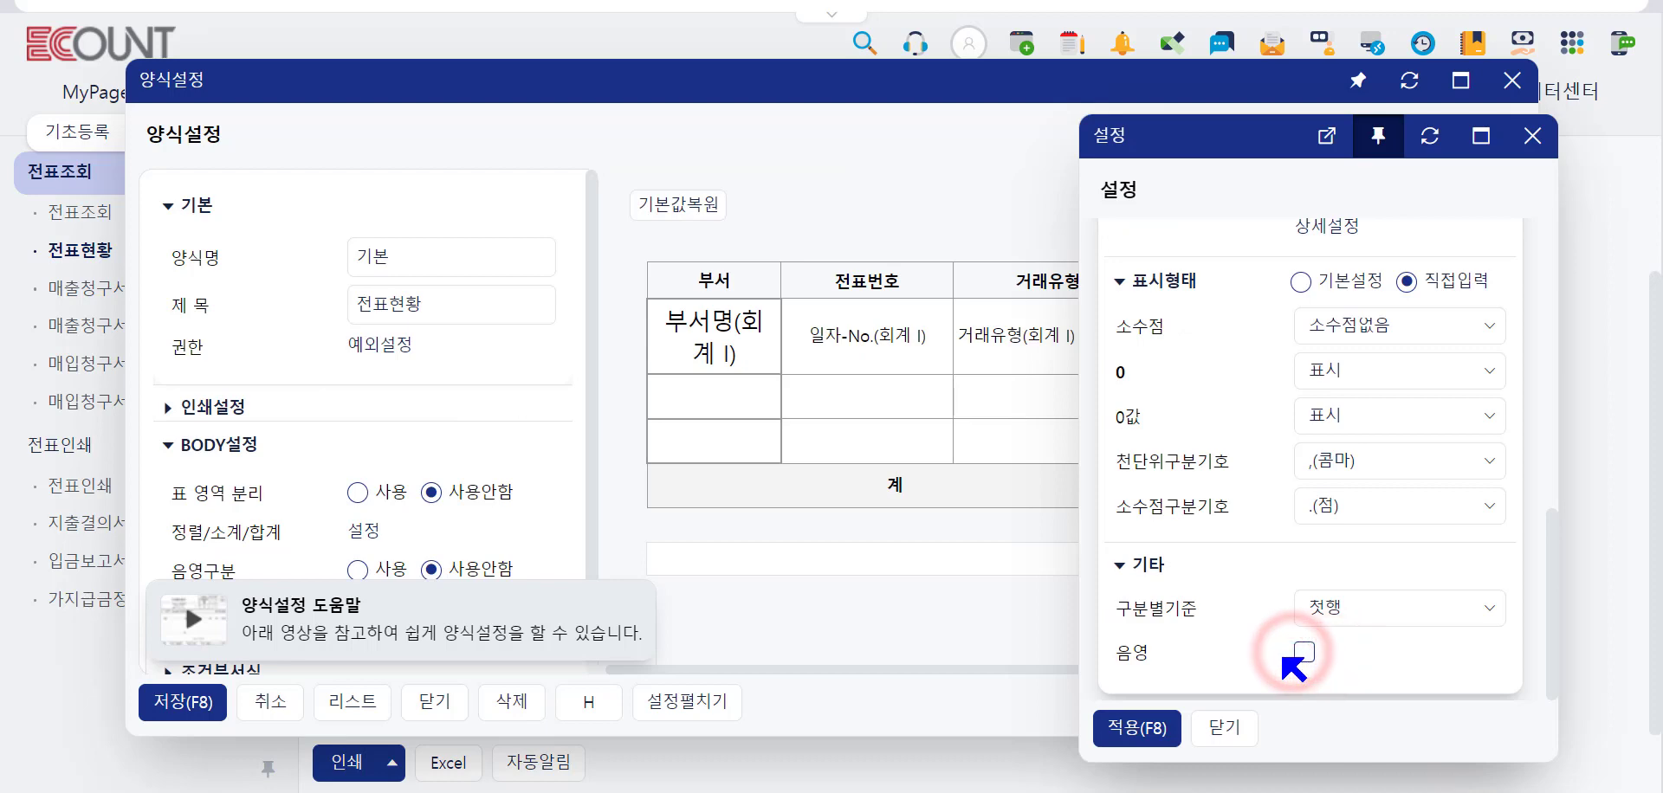
left_click(1300, 656)
left_click(1128, 728)
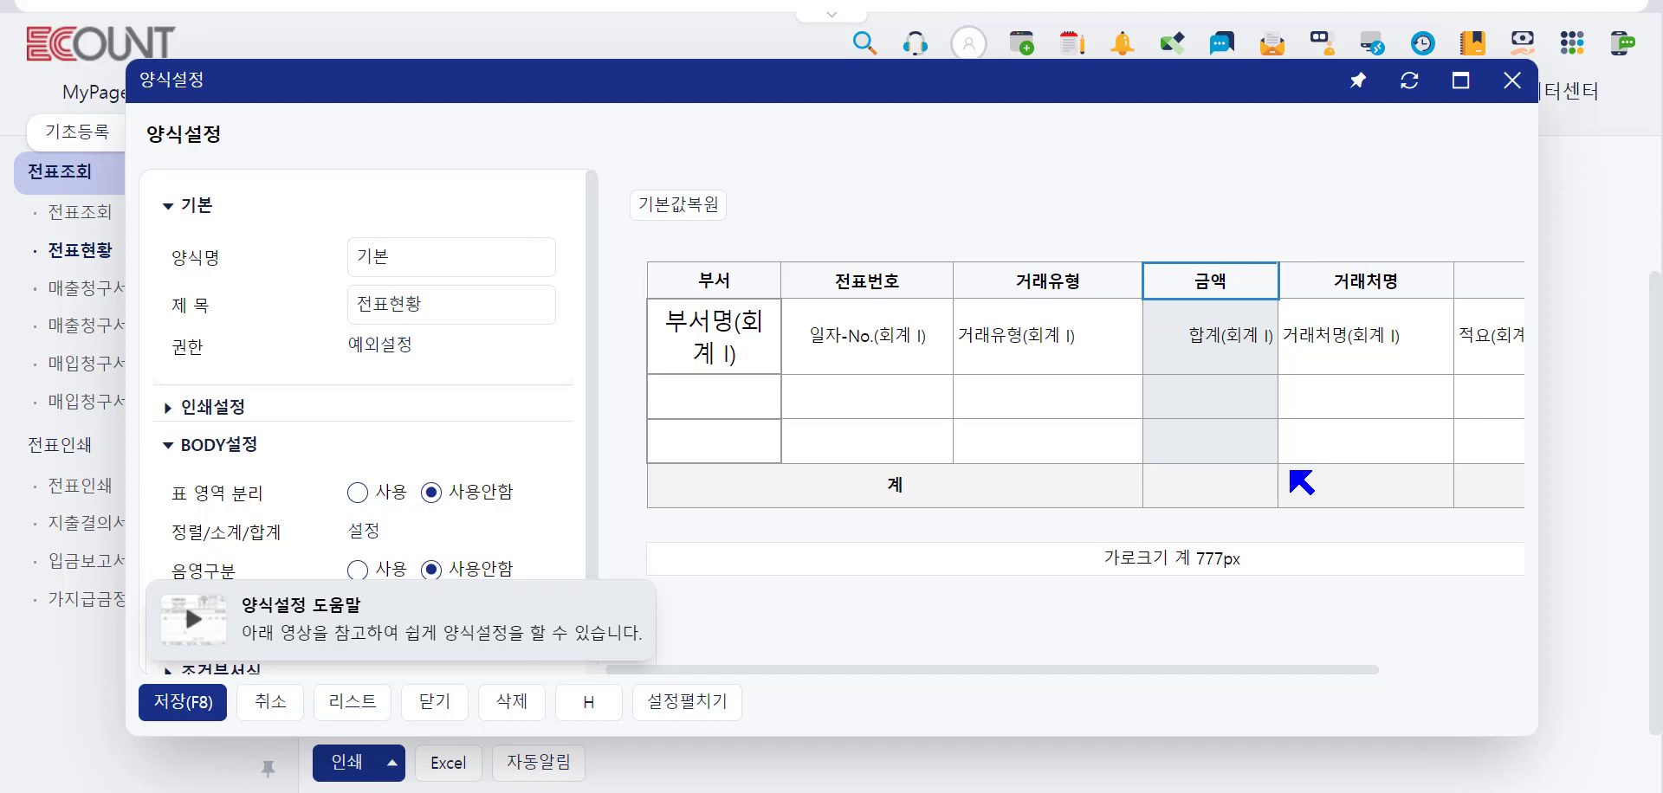
left_click(1327, 202)
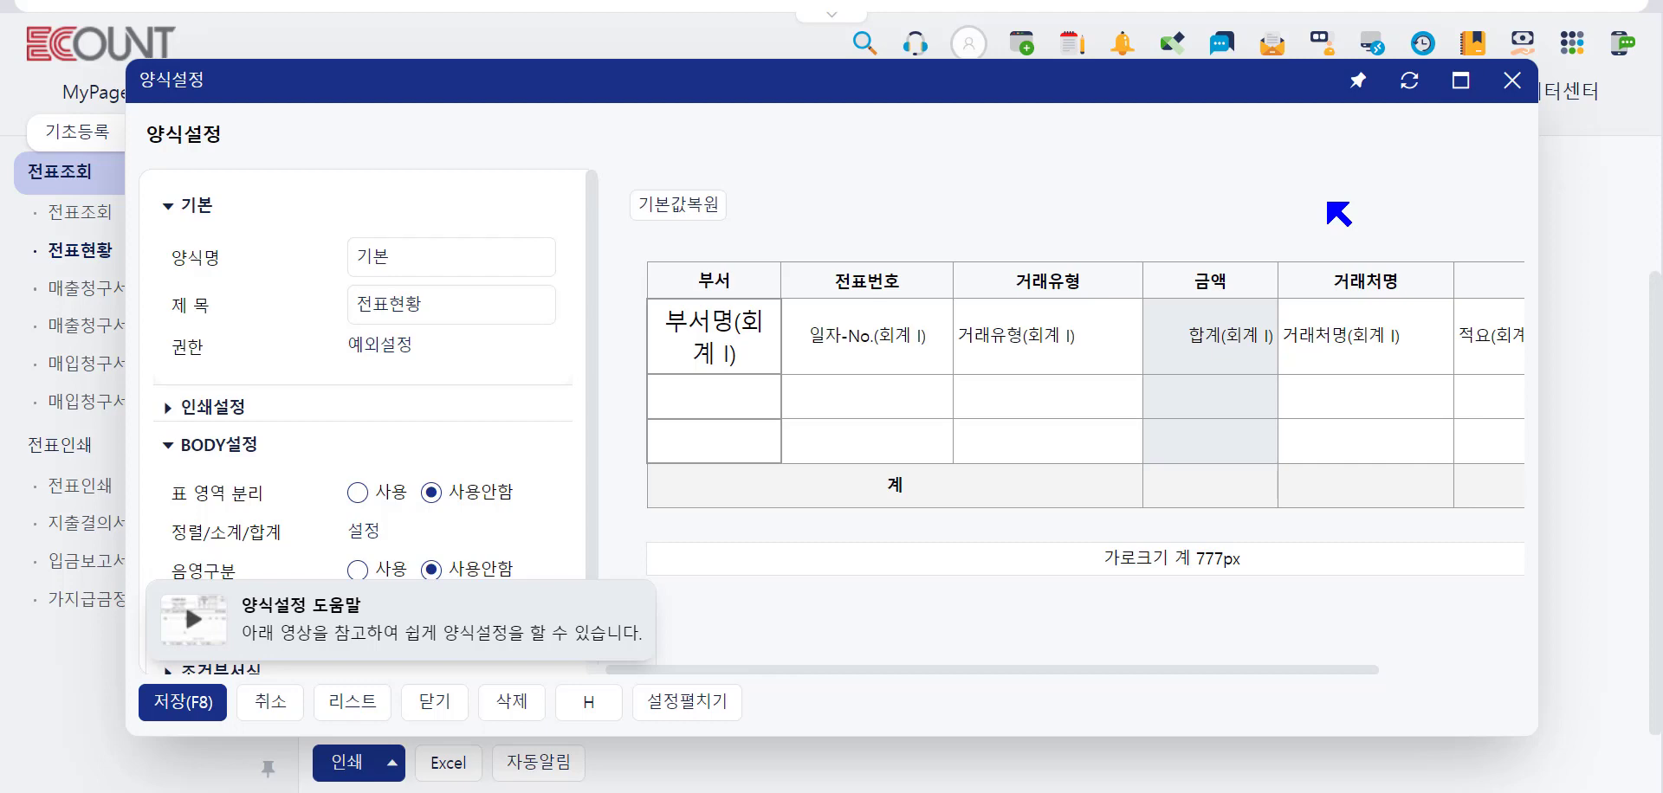
- Open the 일괄설정 for all columns, review every column's settings through 적요, and close it without changes
left_click(717, 280)
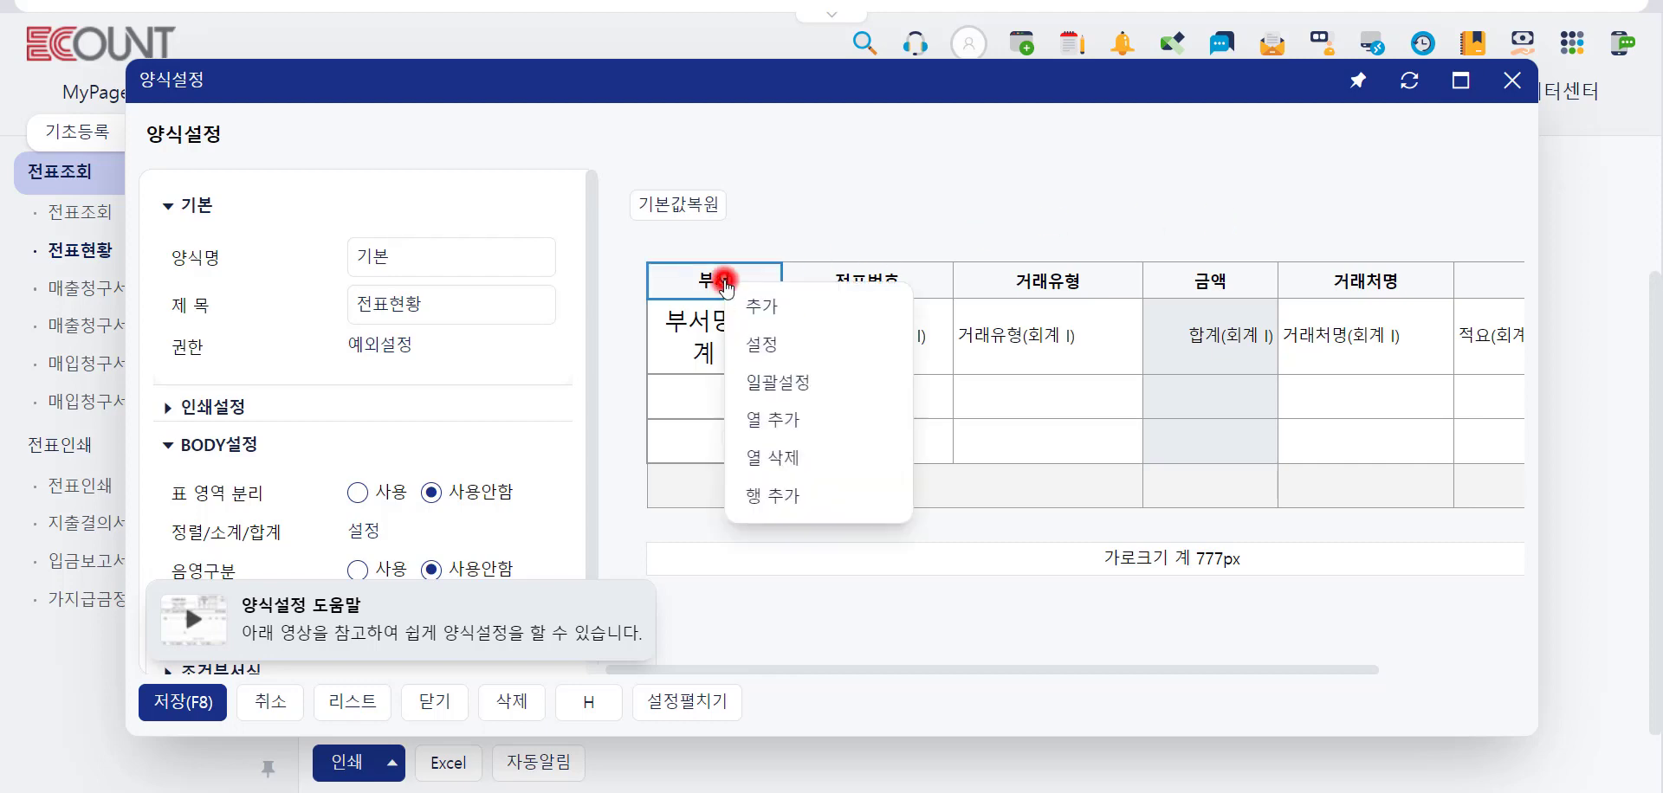
left_click(840, 378)
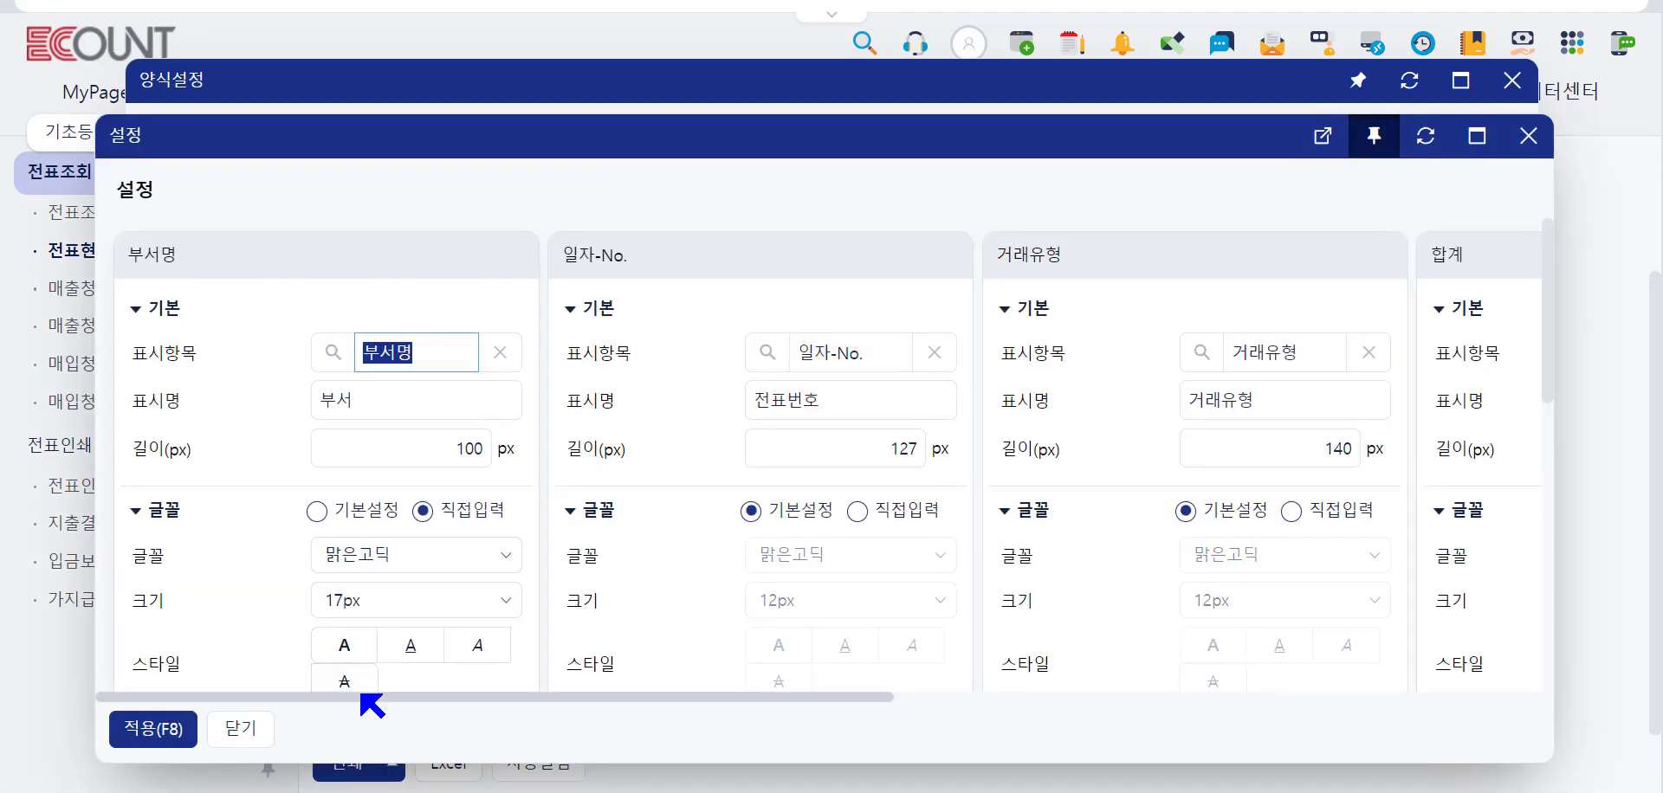
left_click_drag(360, 695, 1098, 639)
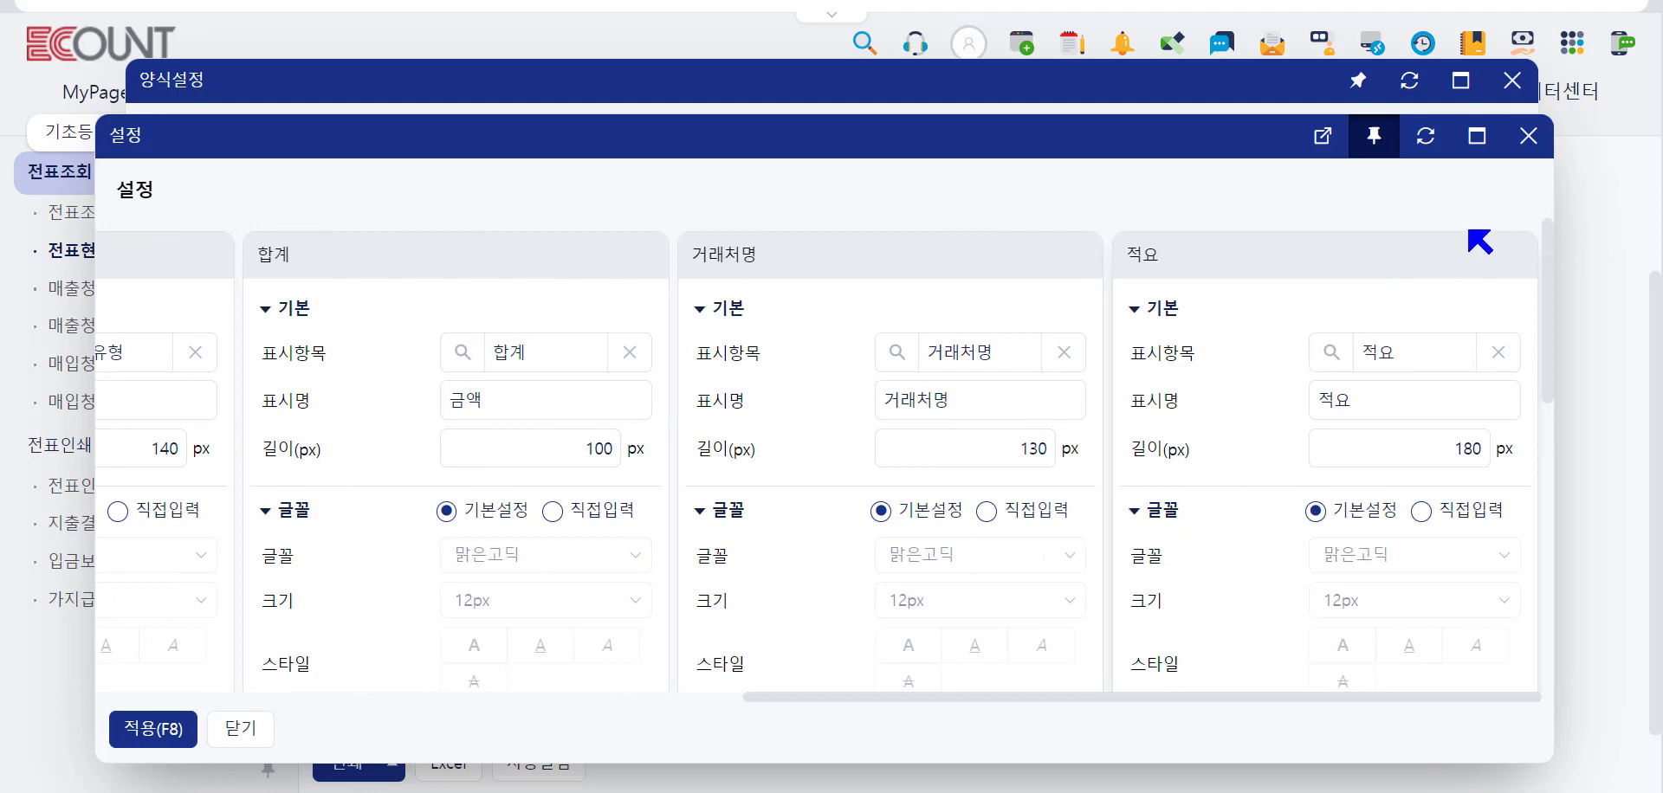
left_click(1528, 136)
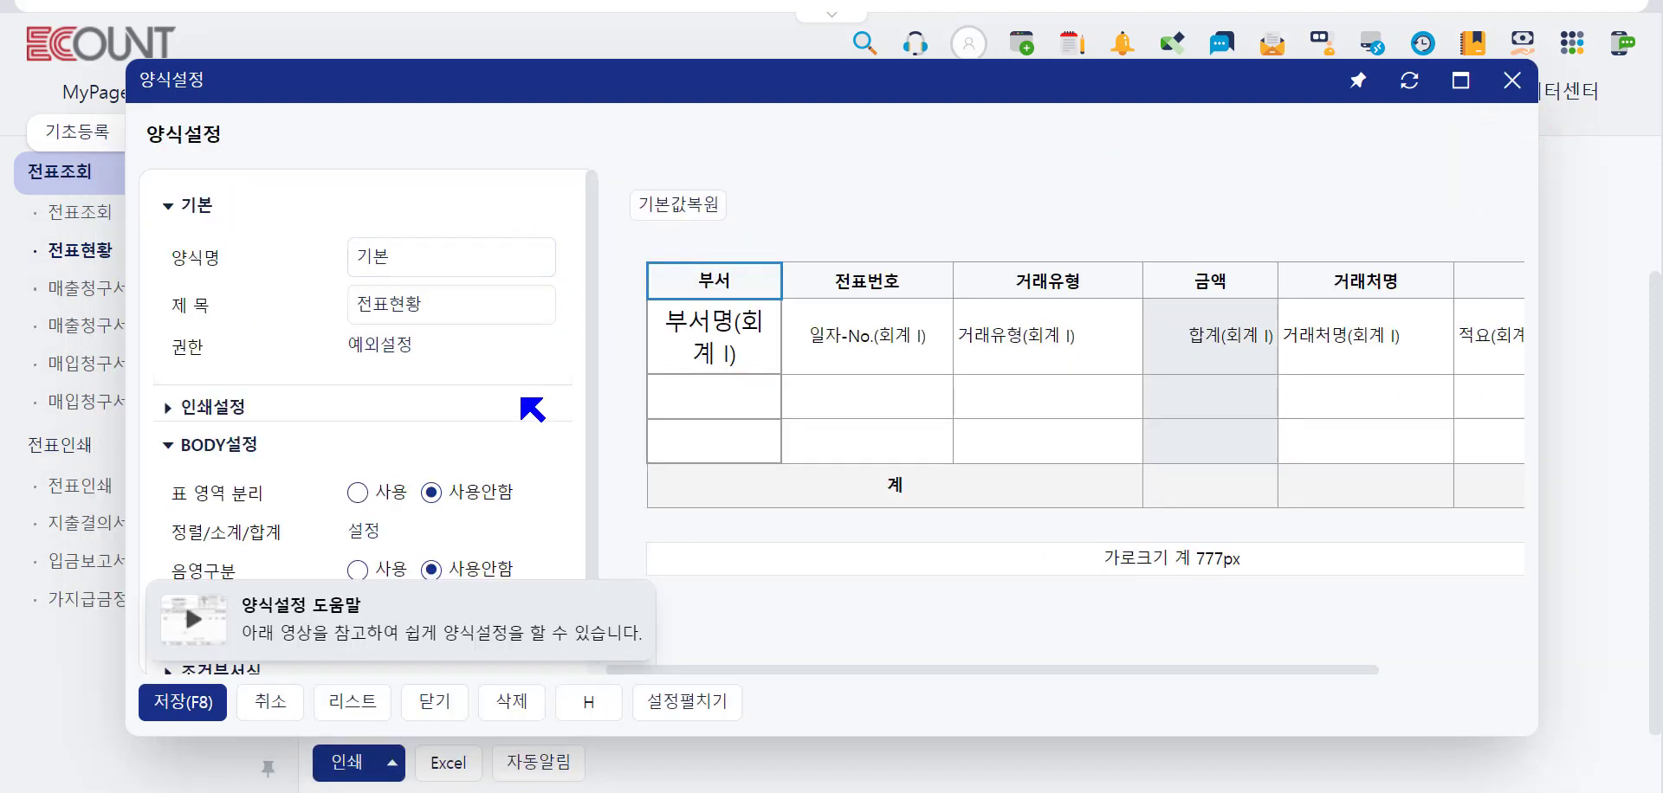
left_click(483, 246)
left_click(488, 291)
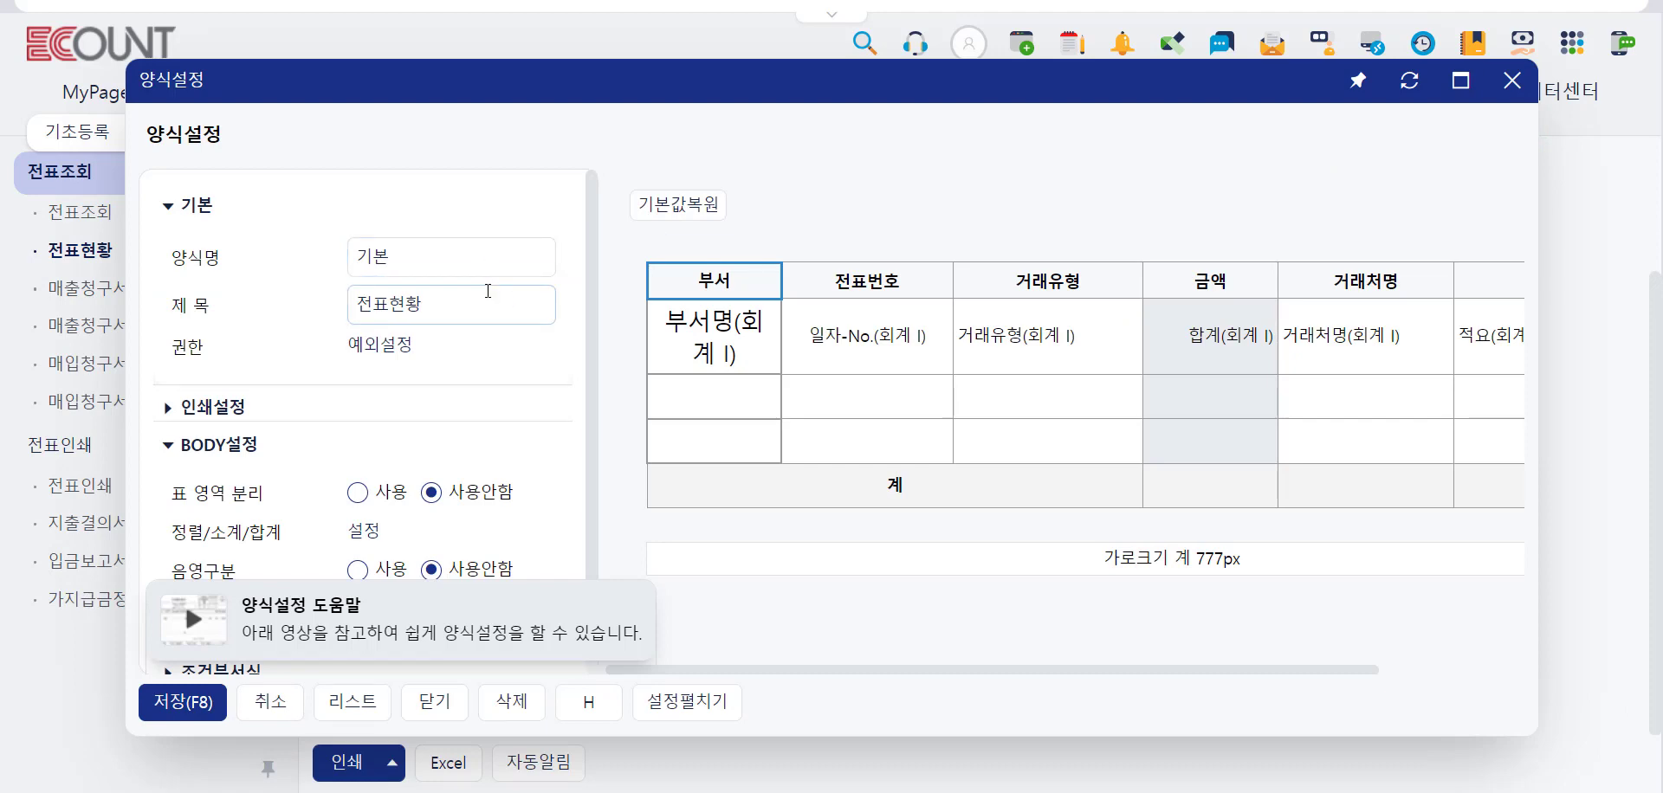
left_click(462, 247)
left_click(448, 287)
- Try setting the first listed user to 사용허가 and 사용불가 in the form's 예외설정 permissions, and close without saving
left_click(433, 353)
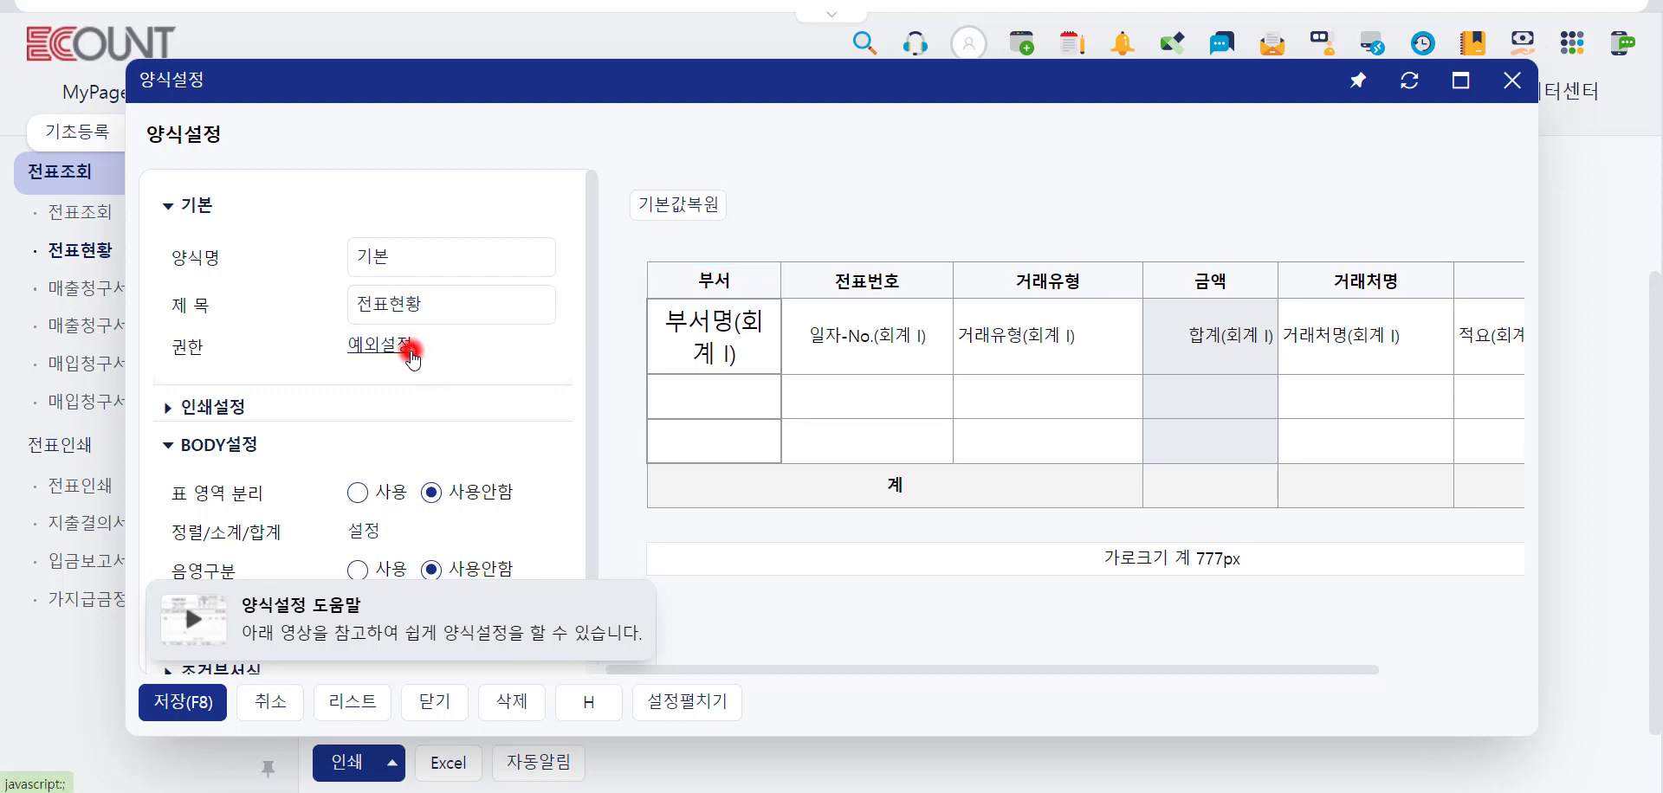
left_click(410, 354)
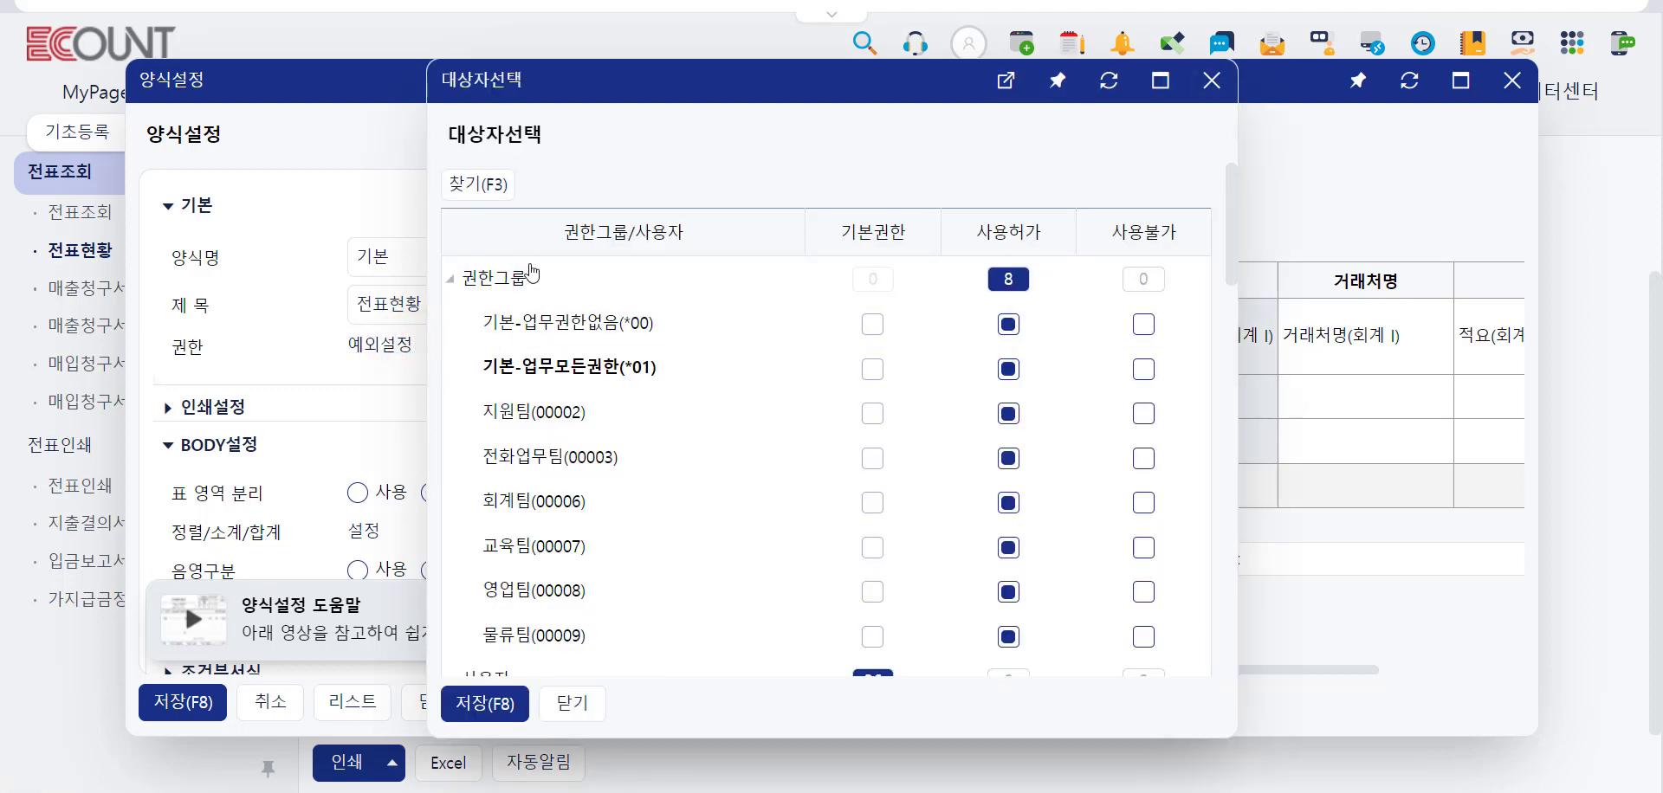
scroll(550, 278, "down", 4)
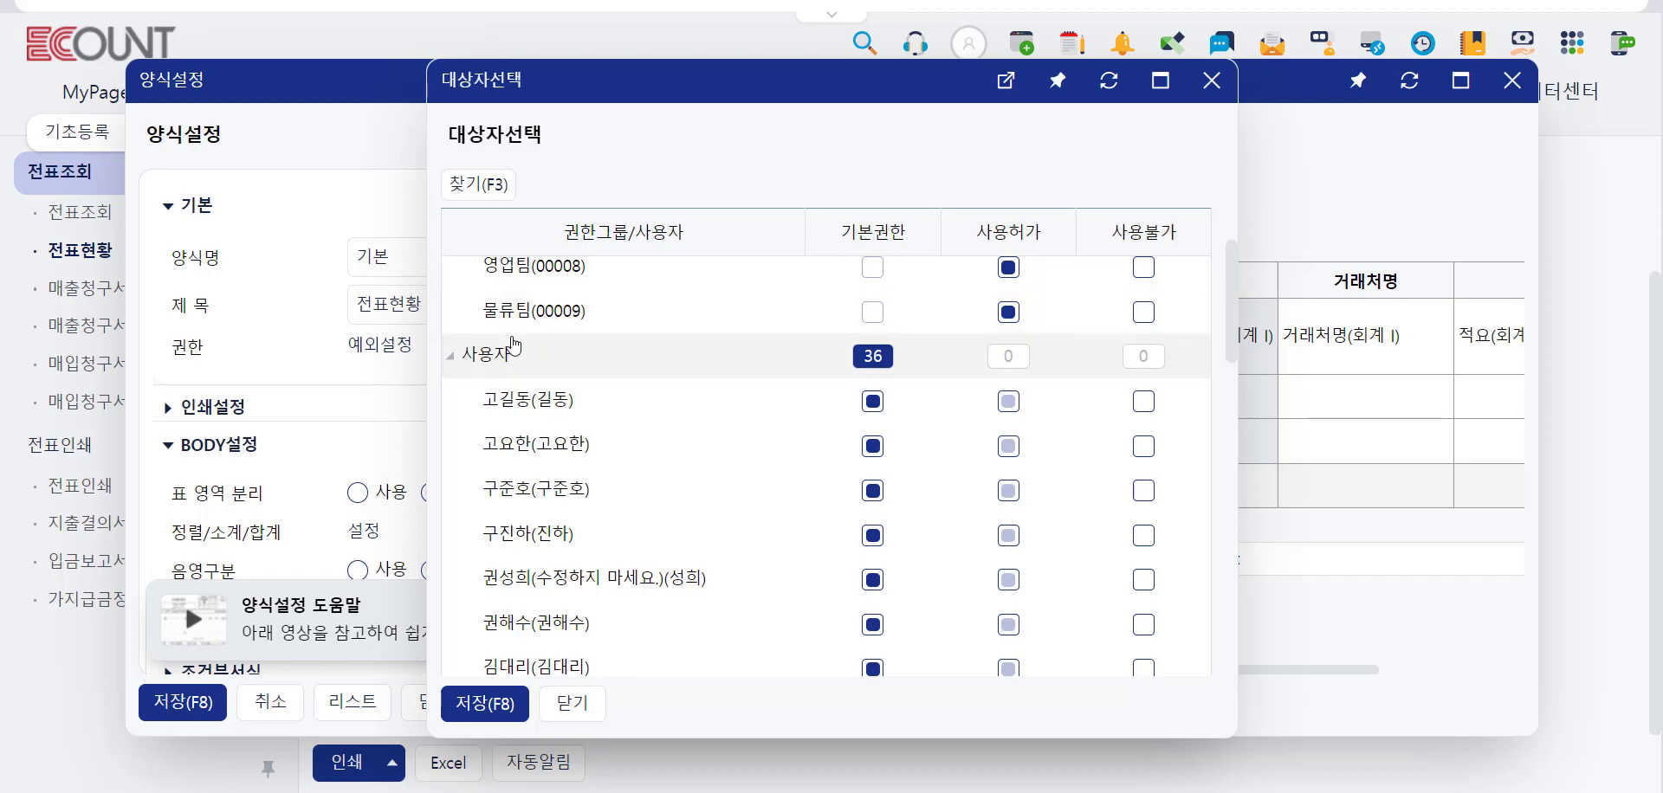
left_click(1008, 401)
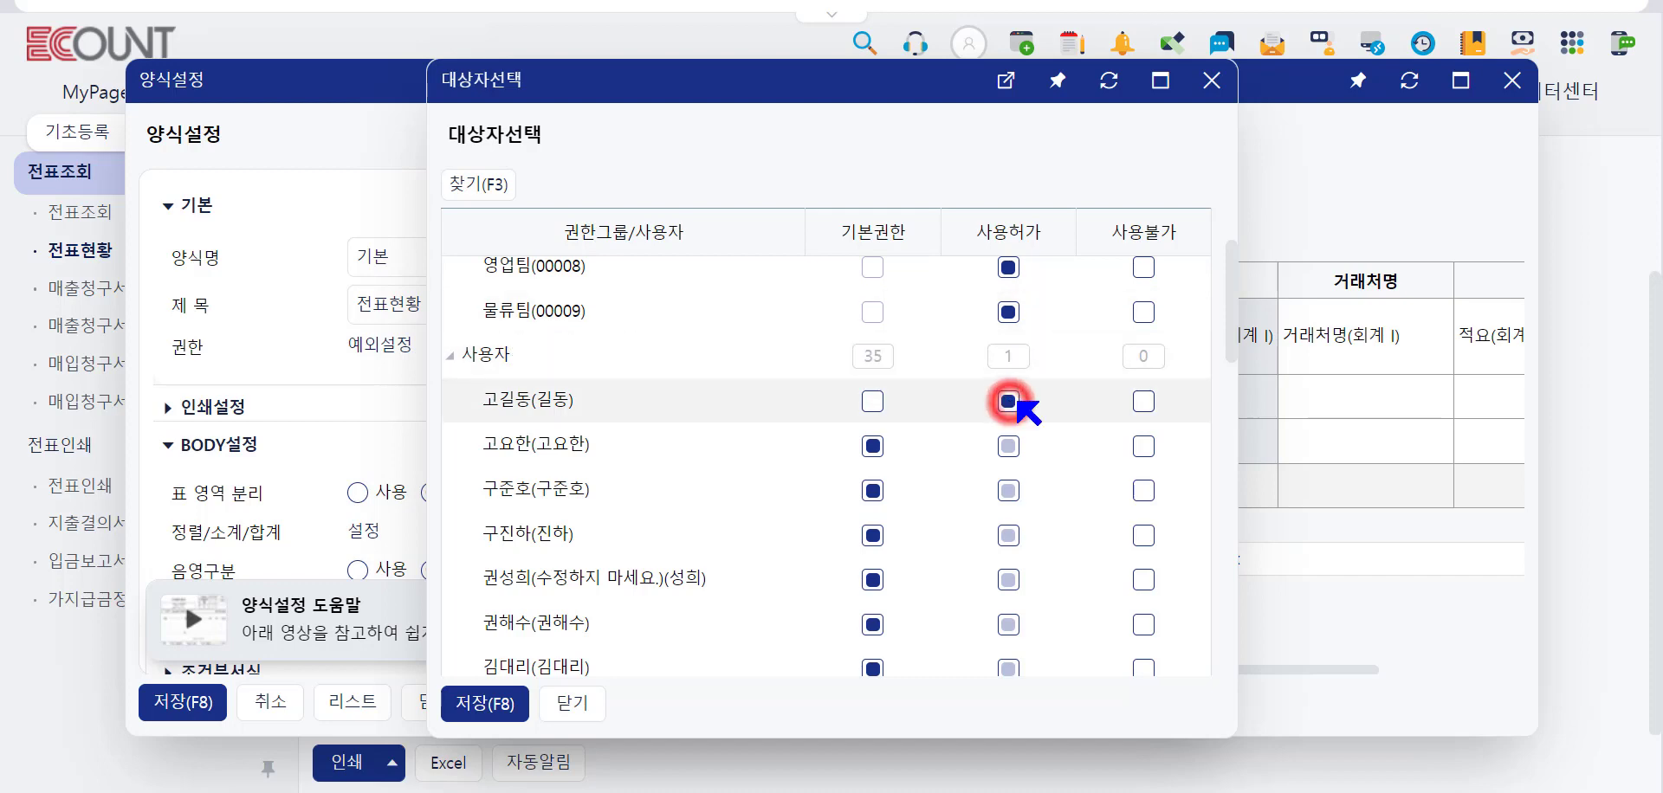
left_click(1151, 402)
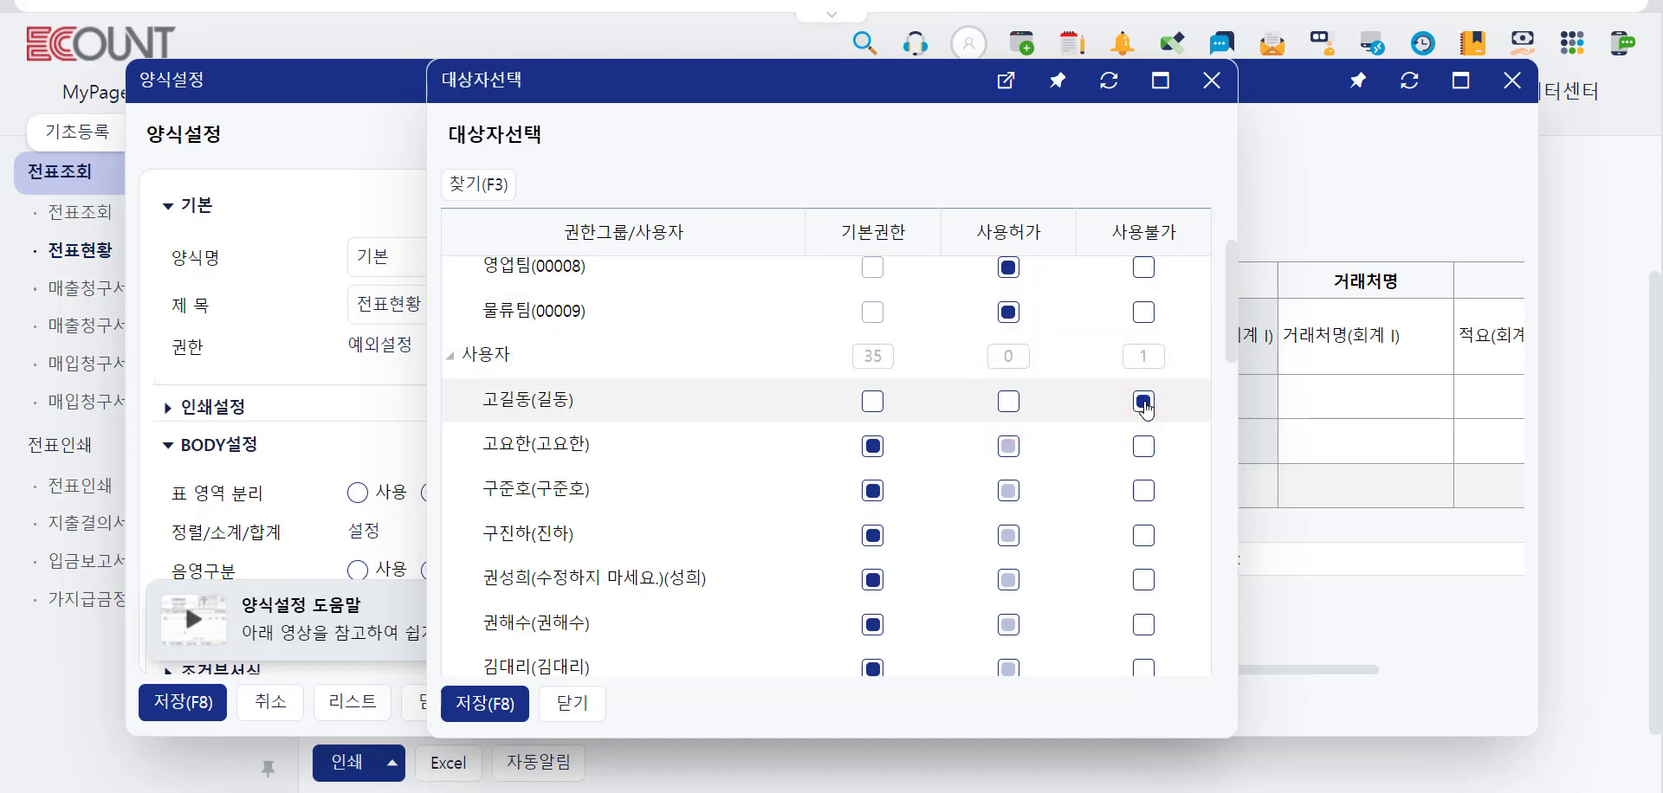
left_click(572, 703)
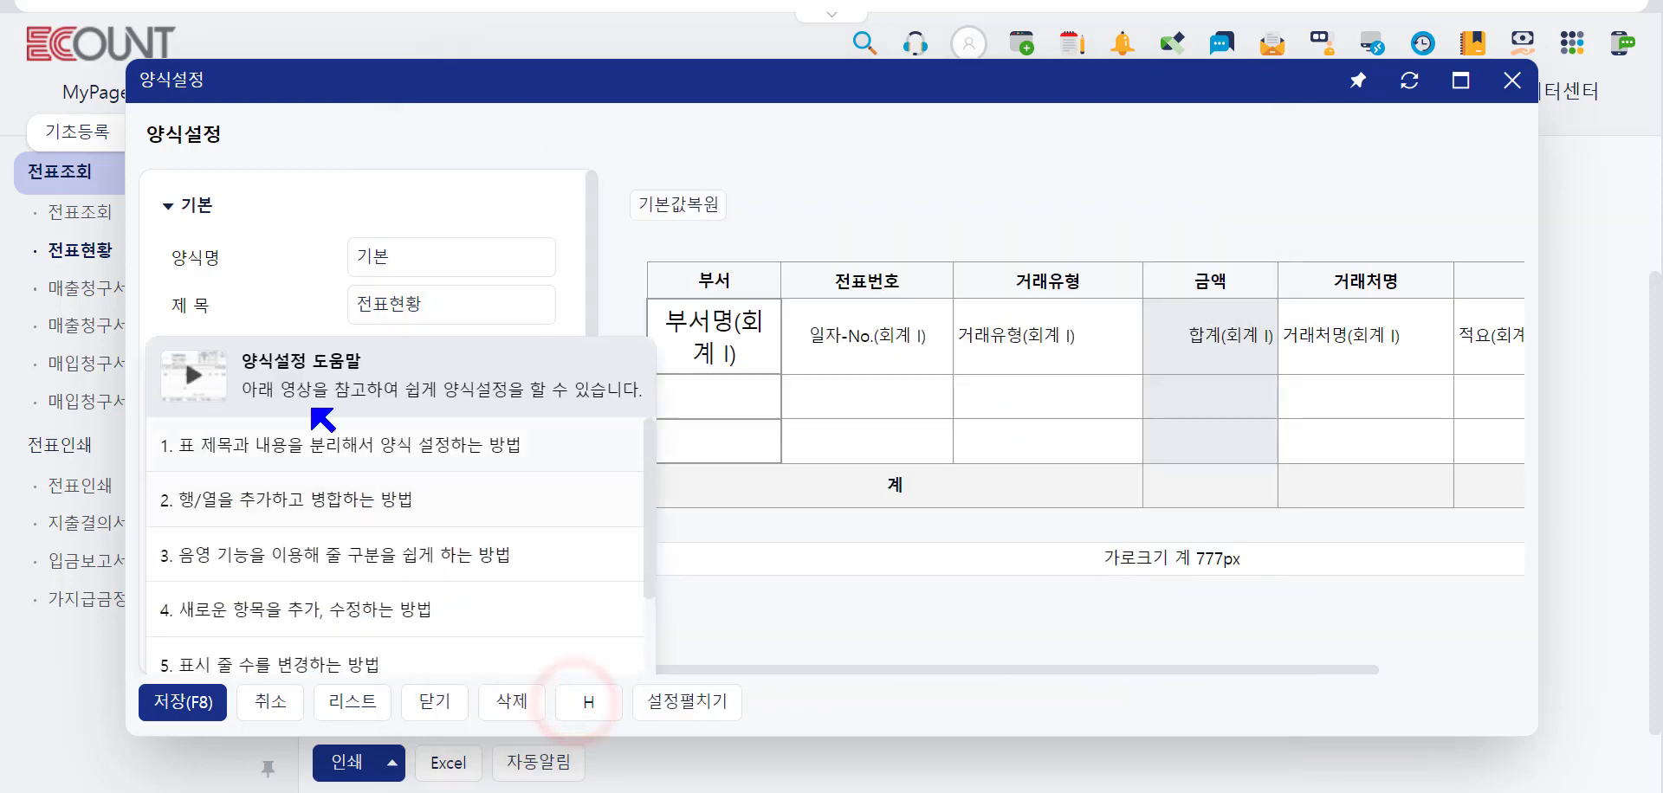
- Review the form's 인쇄설정 options for orientation, paper type and margins, and close them without changes
left_click(229, 407)
left_click(362, 452)
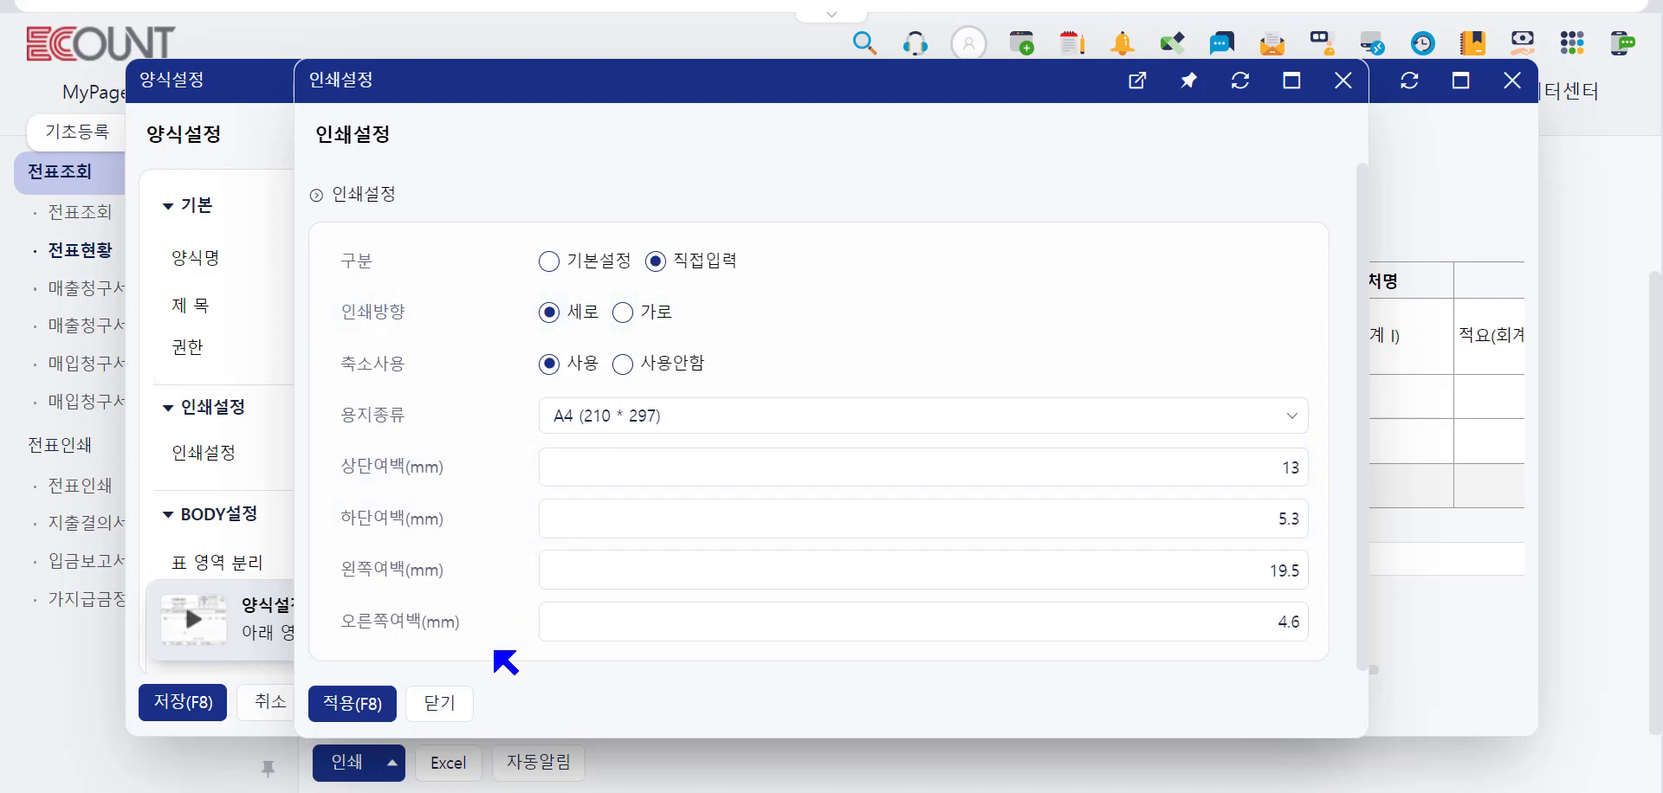
left_click(440, 703)
- Set 표 영역 분리 to 사용 and change the 부서 header cell's font to 궁서, applying the cell settings
scroll(412, 344, "down", 2)
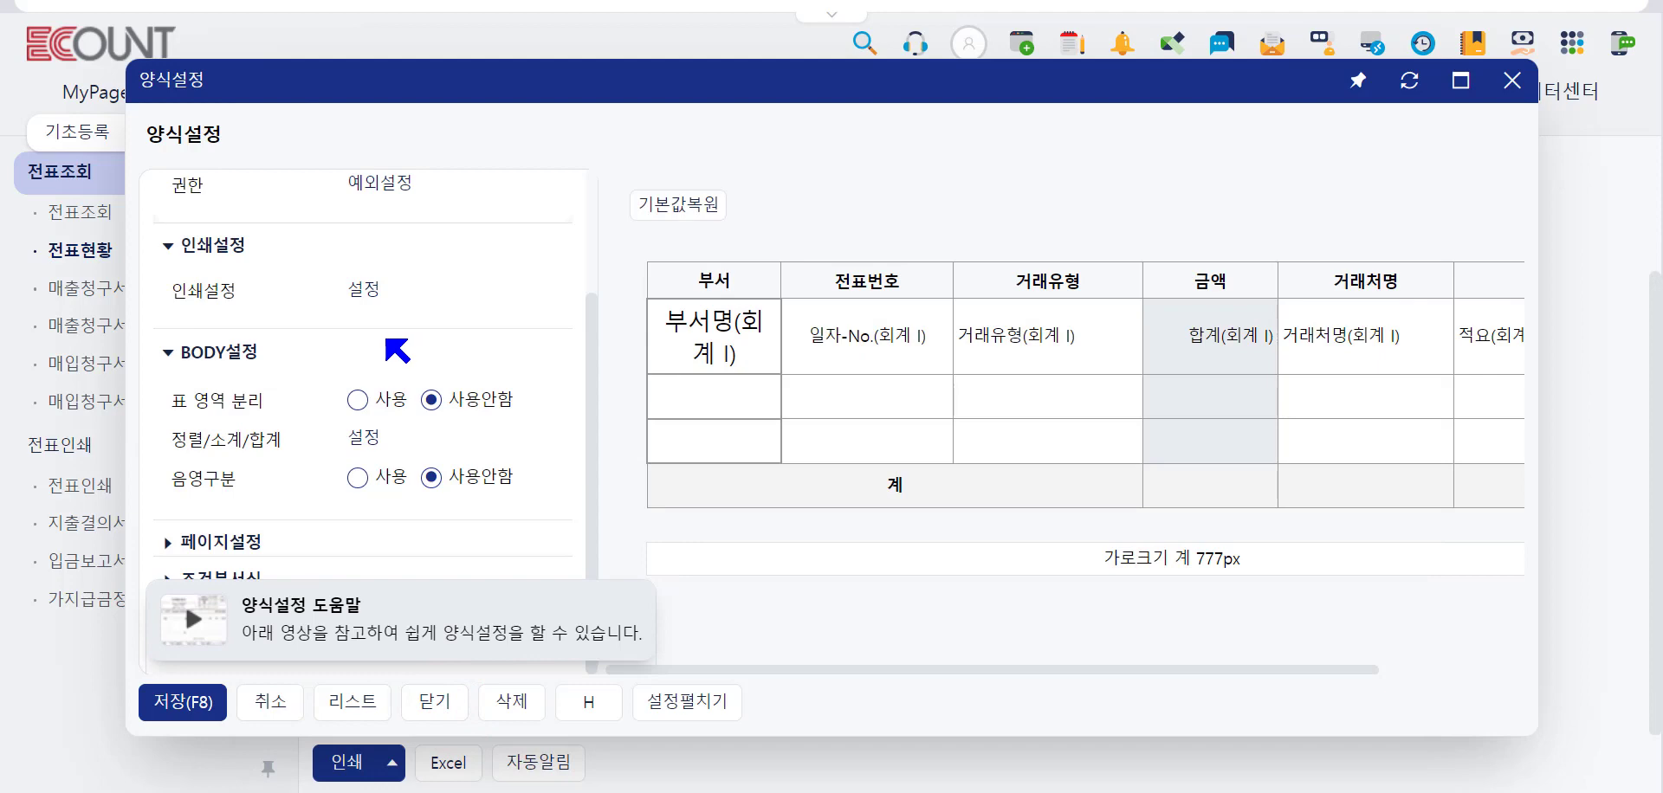
left_click(357, 399)
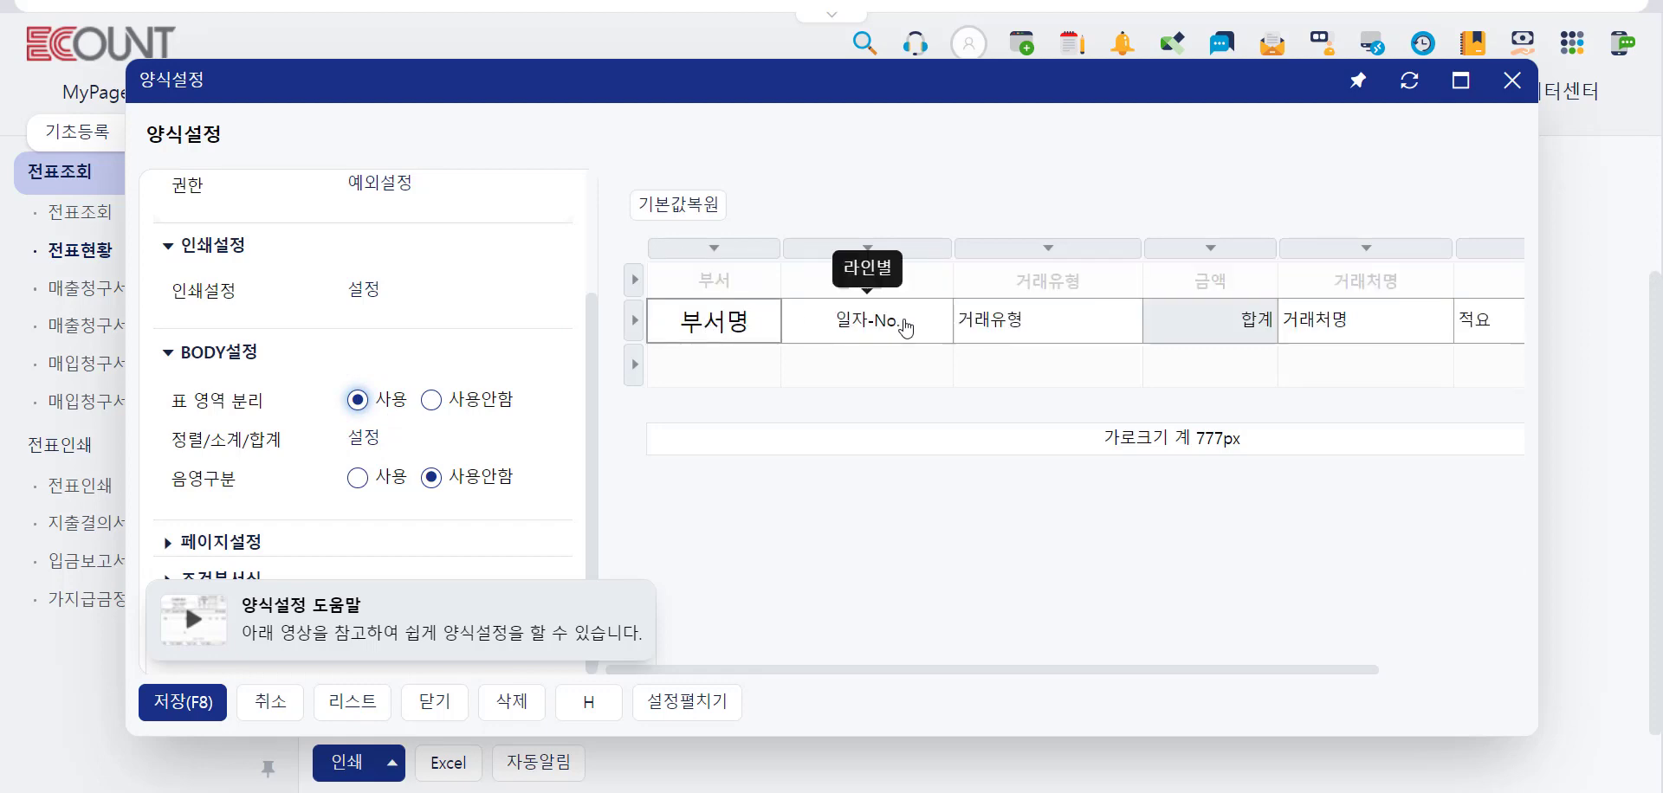
right_click(742, 271)
left_click(879, 296)
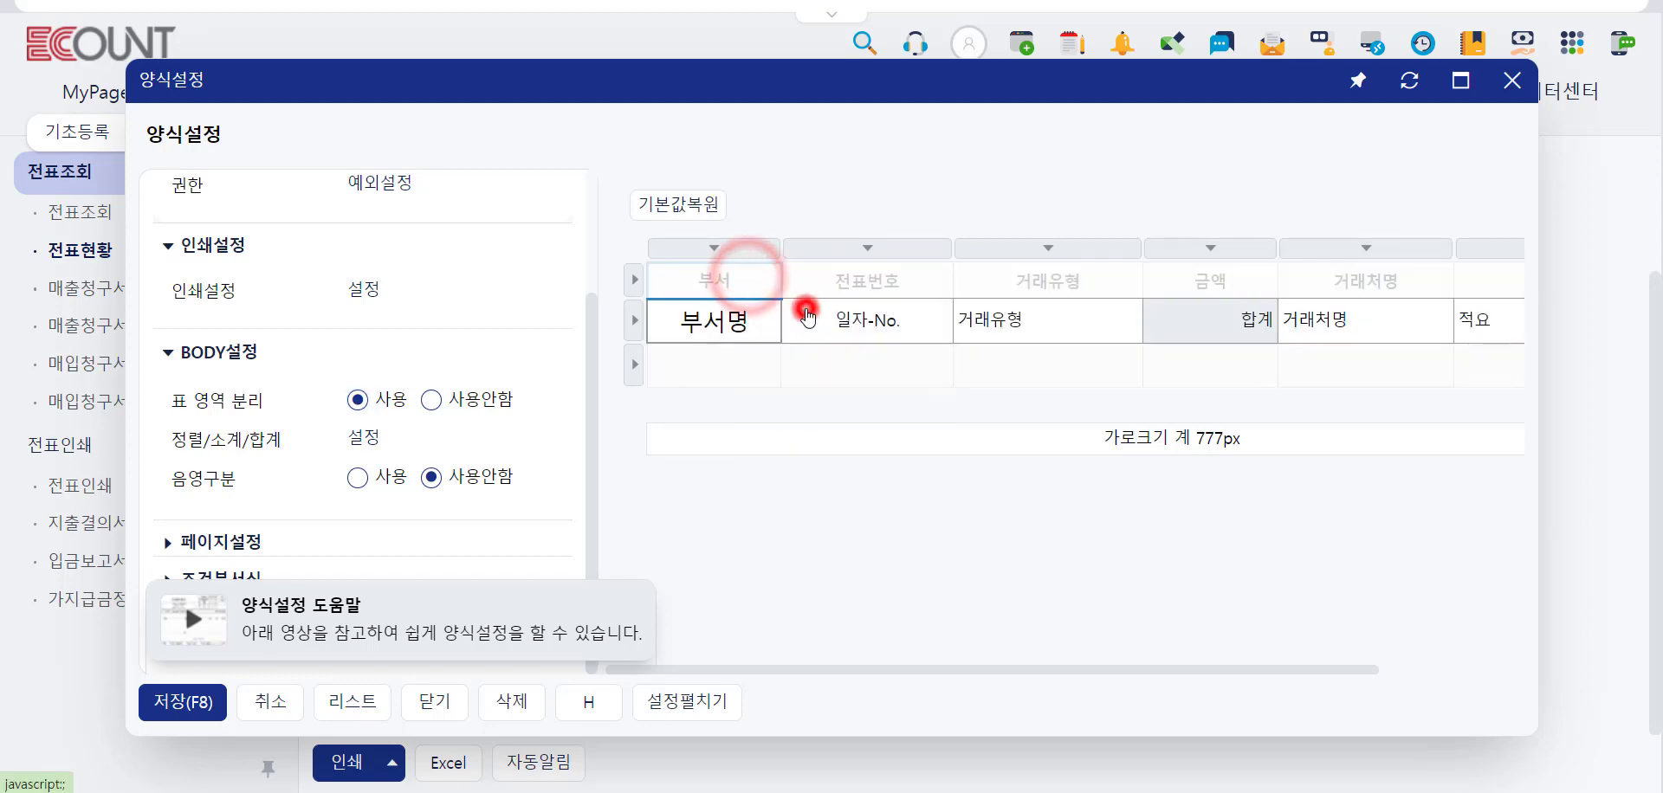
scroll(485, 425, "down", 3)
left_click(454, 234)
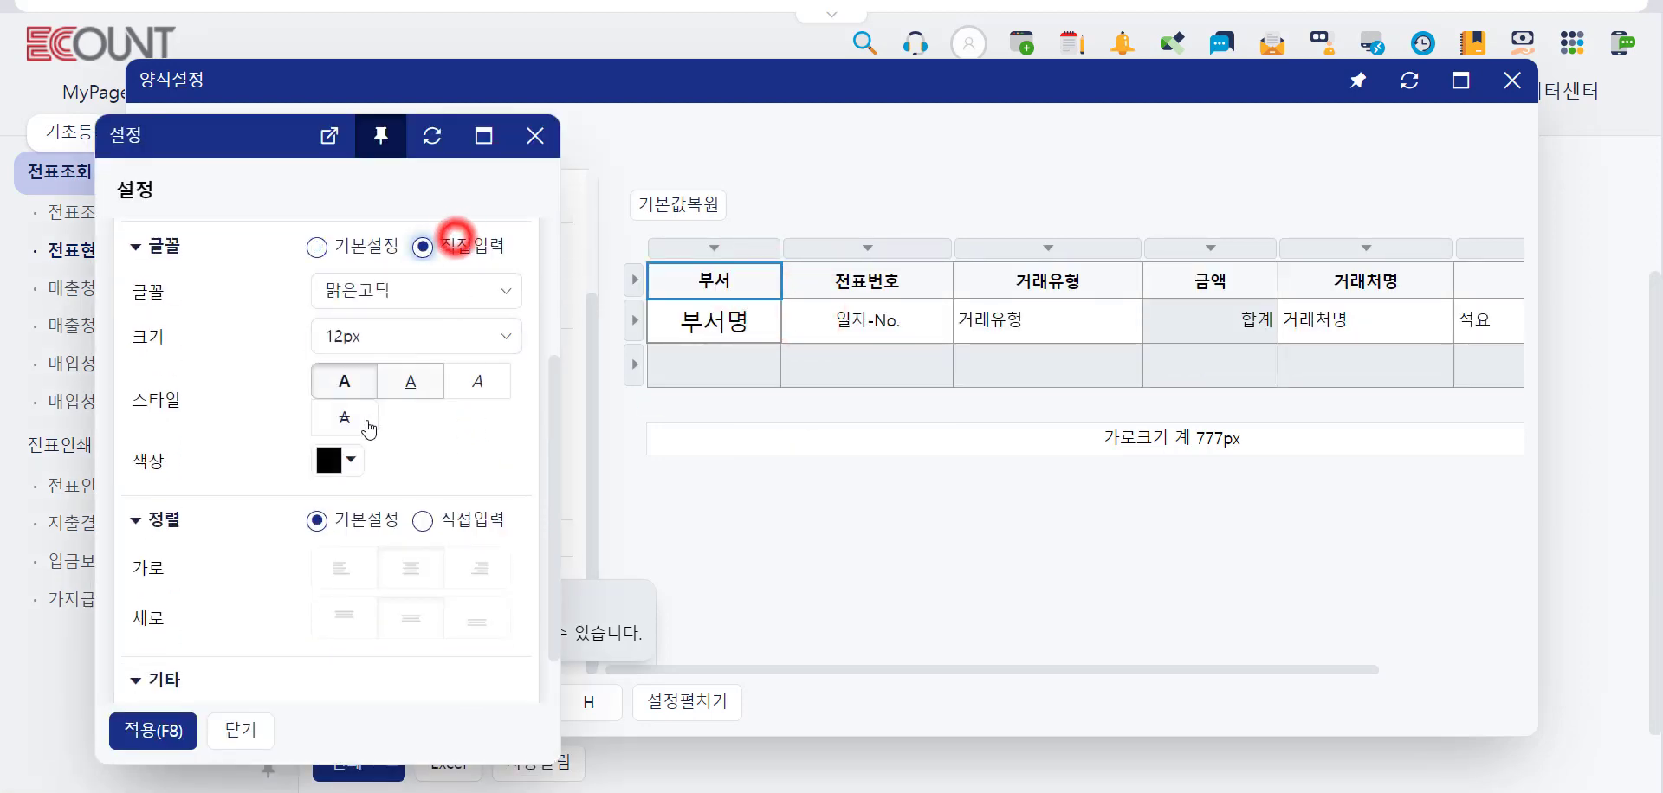
left_click(416, 290)
left_click(379, 478)
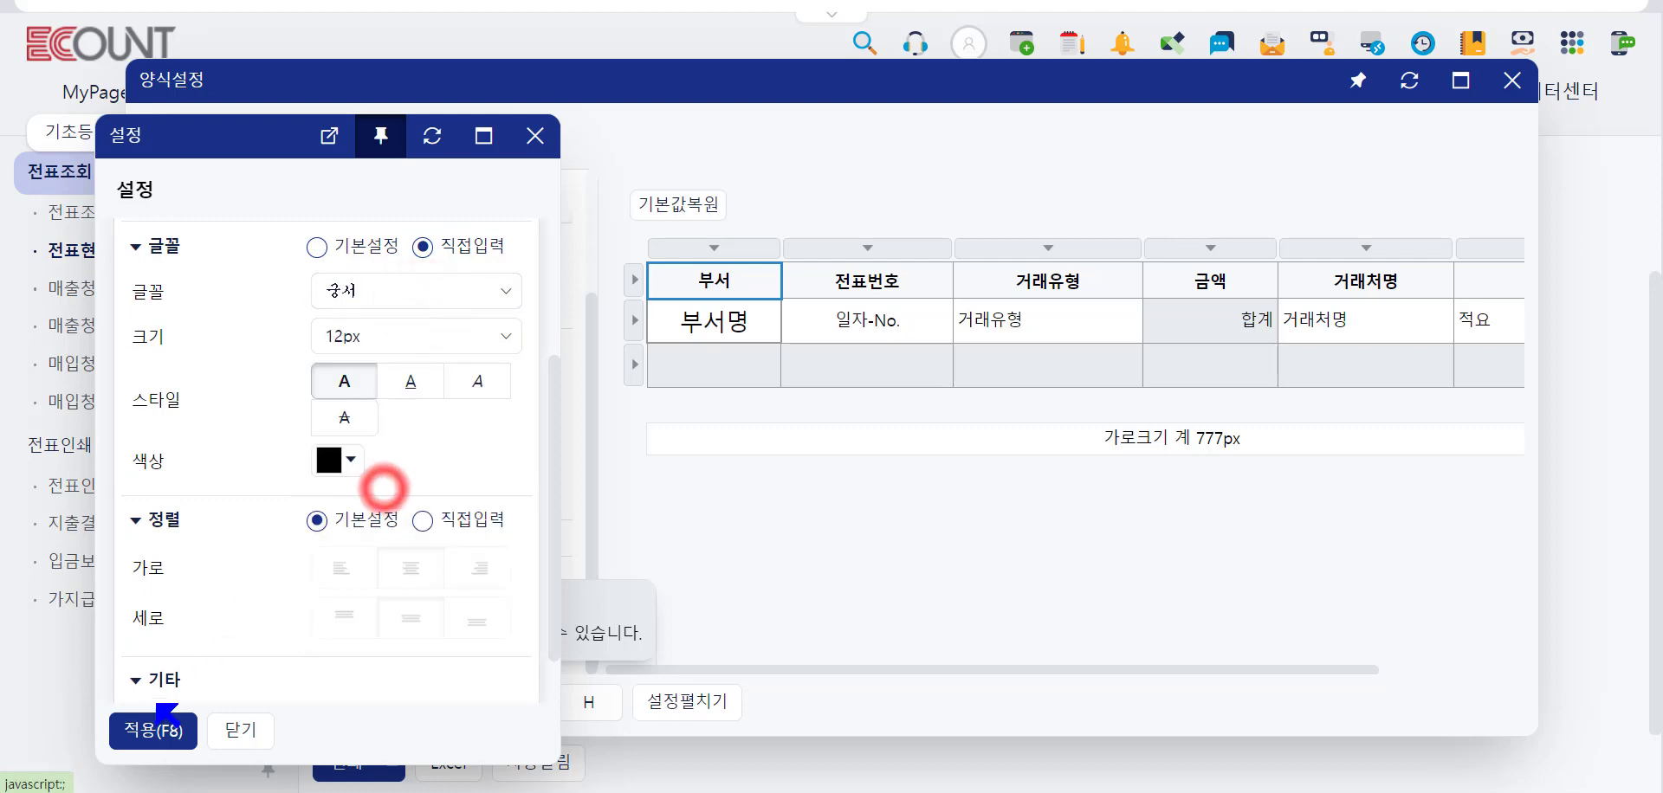
left_click(143, 728)
- Add the 부서코드 item as a new column directly after the 부서명 column
right_click(756, 305)
left_click(804, 332)
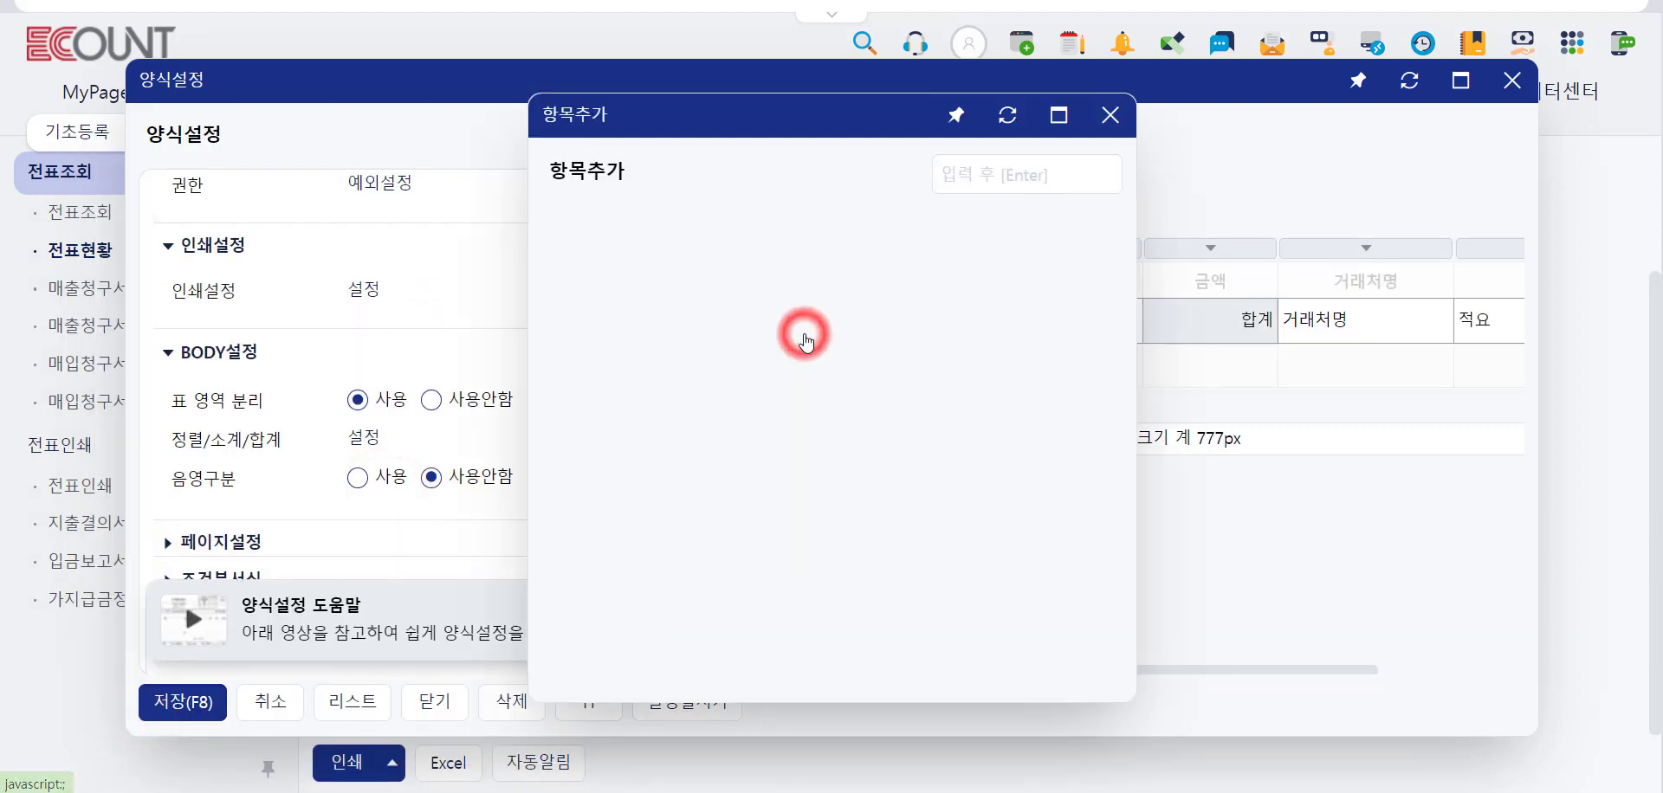
left_click(655, 492)
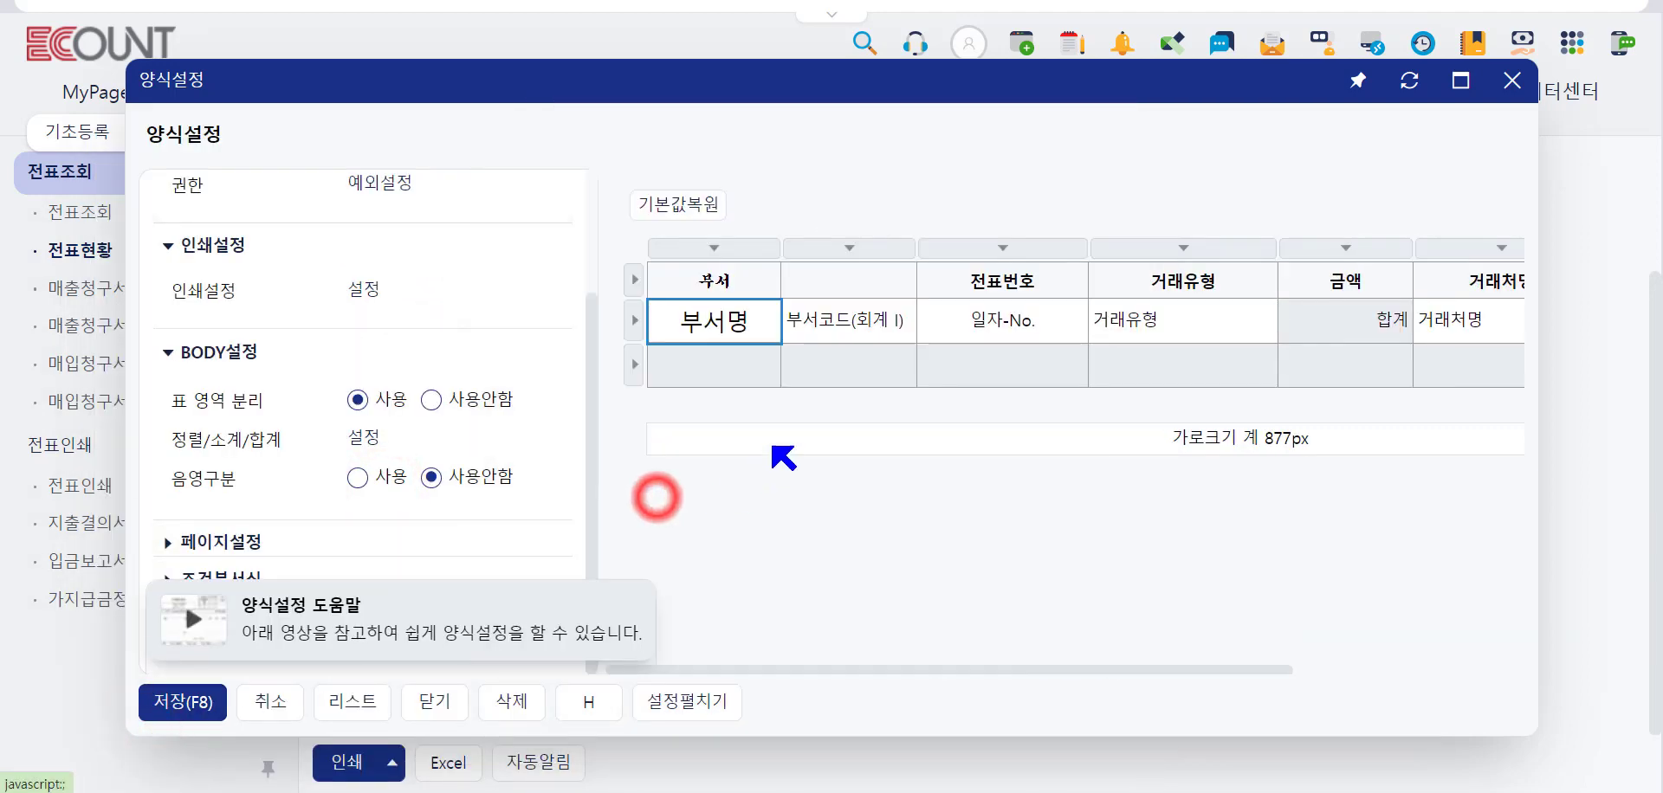
- Merge the blank header cell above 부서코드 with the 부서 header, and return 표 영역 분리 to 사용안함
right_click(818, 277)
left_click(857, 373)
left_click(648, 497)
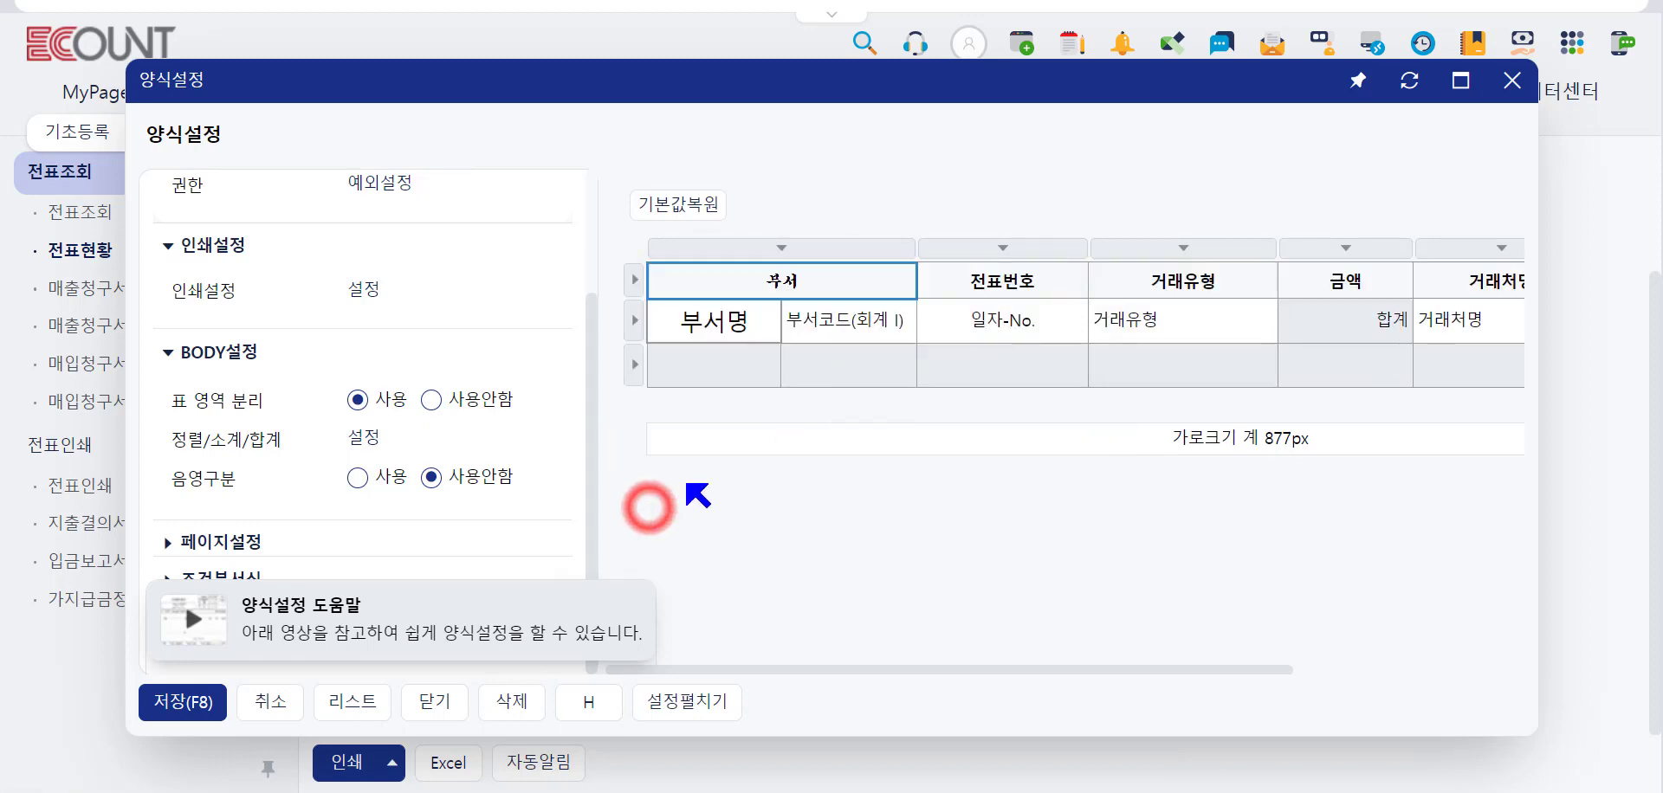
left_click(891, 381)
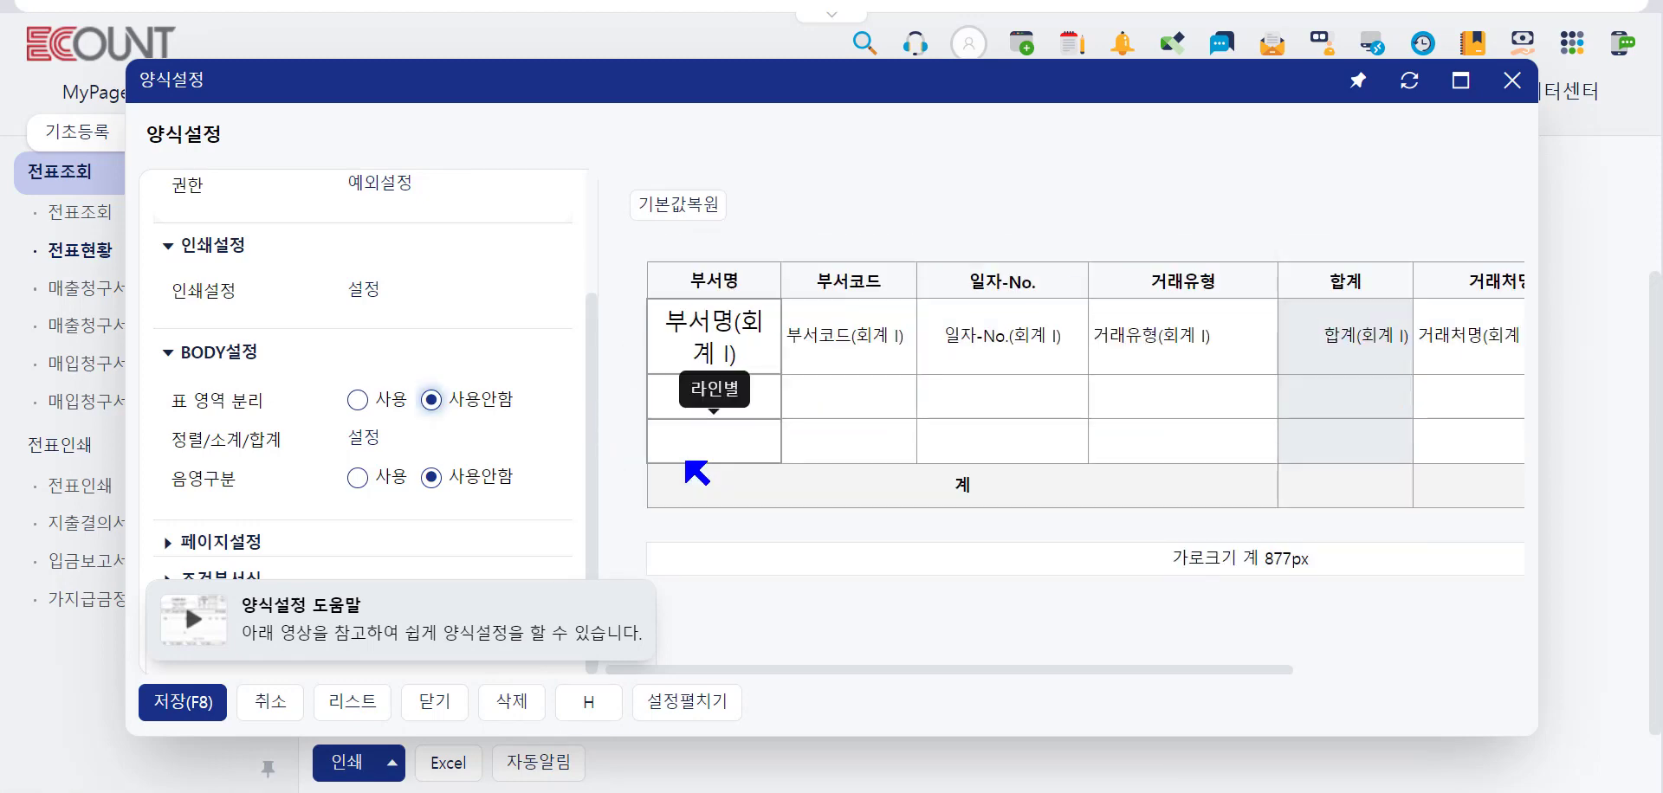
- Set the 정렬/소계기준 to 거래처명 first and 부서명 second with its subtotal line shown, and view the 부서명 소계상세설정
left_click(367, 443)
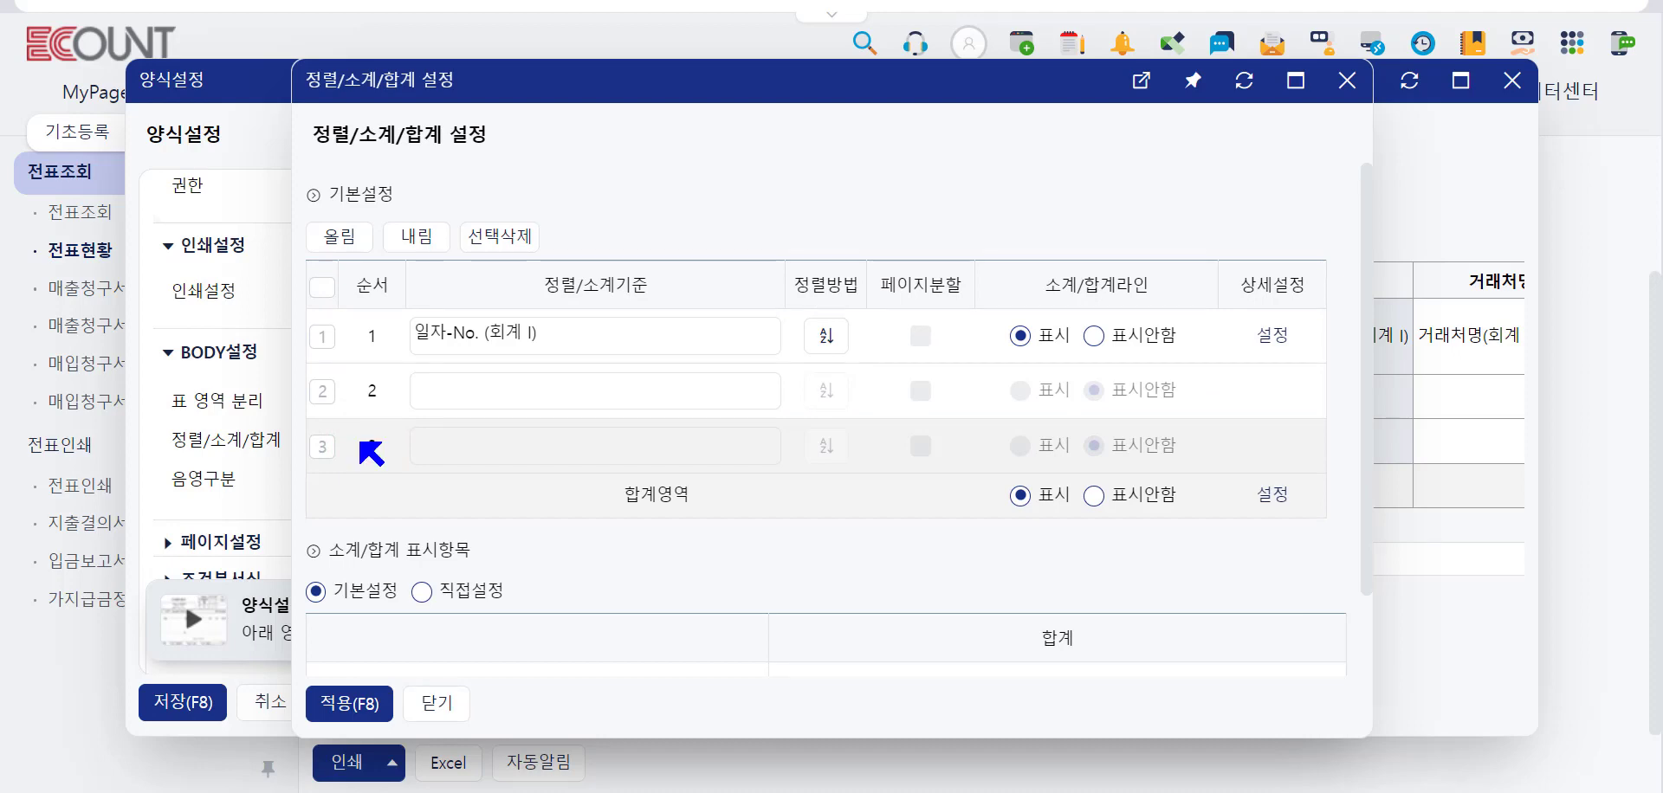
left_click(493, 337)
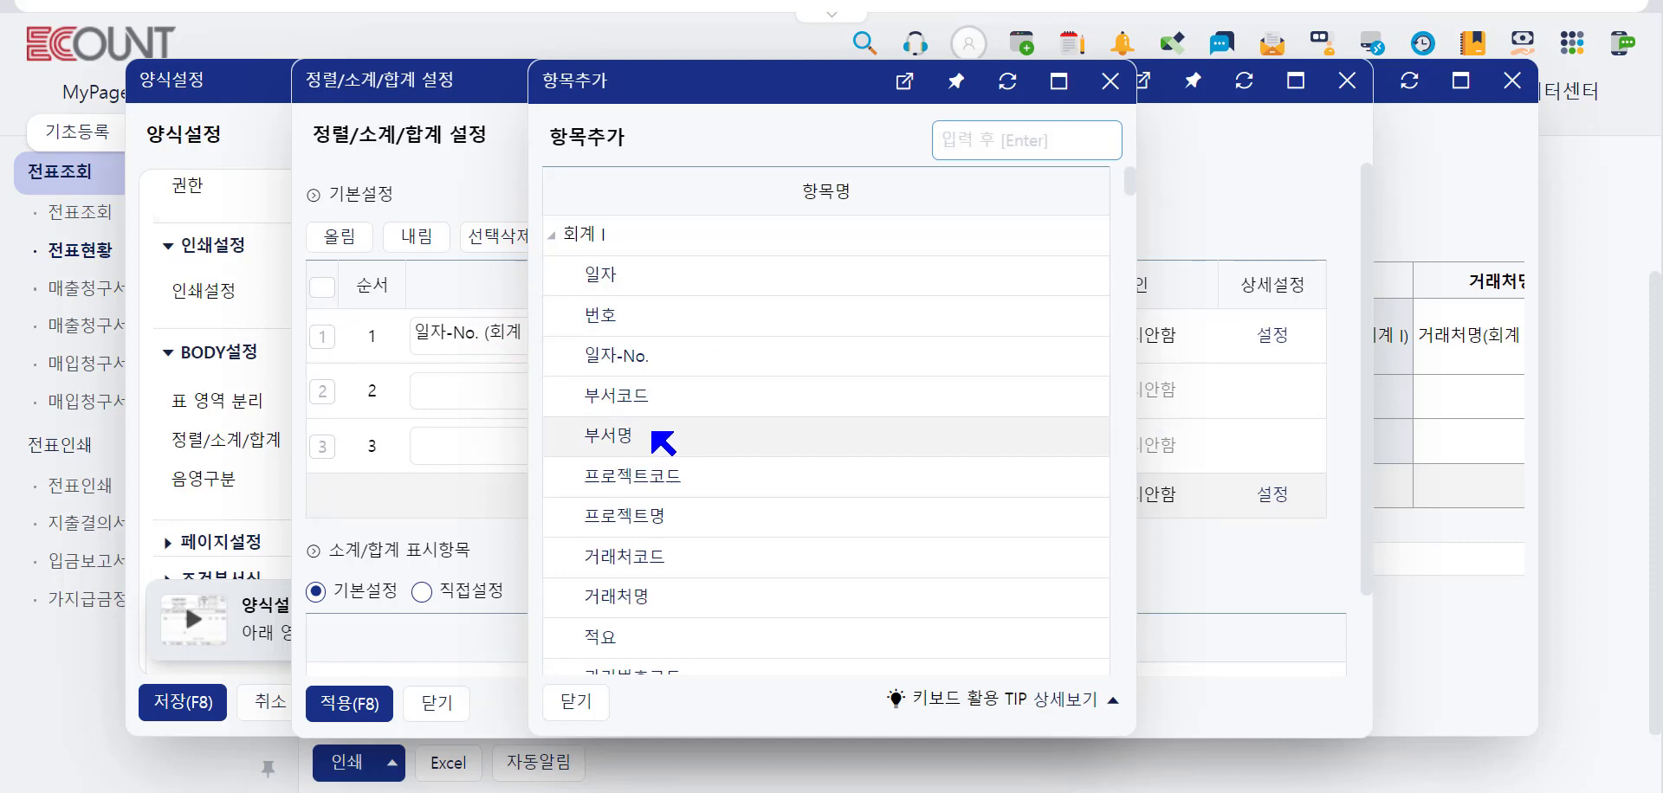
left_click(648, 591)
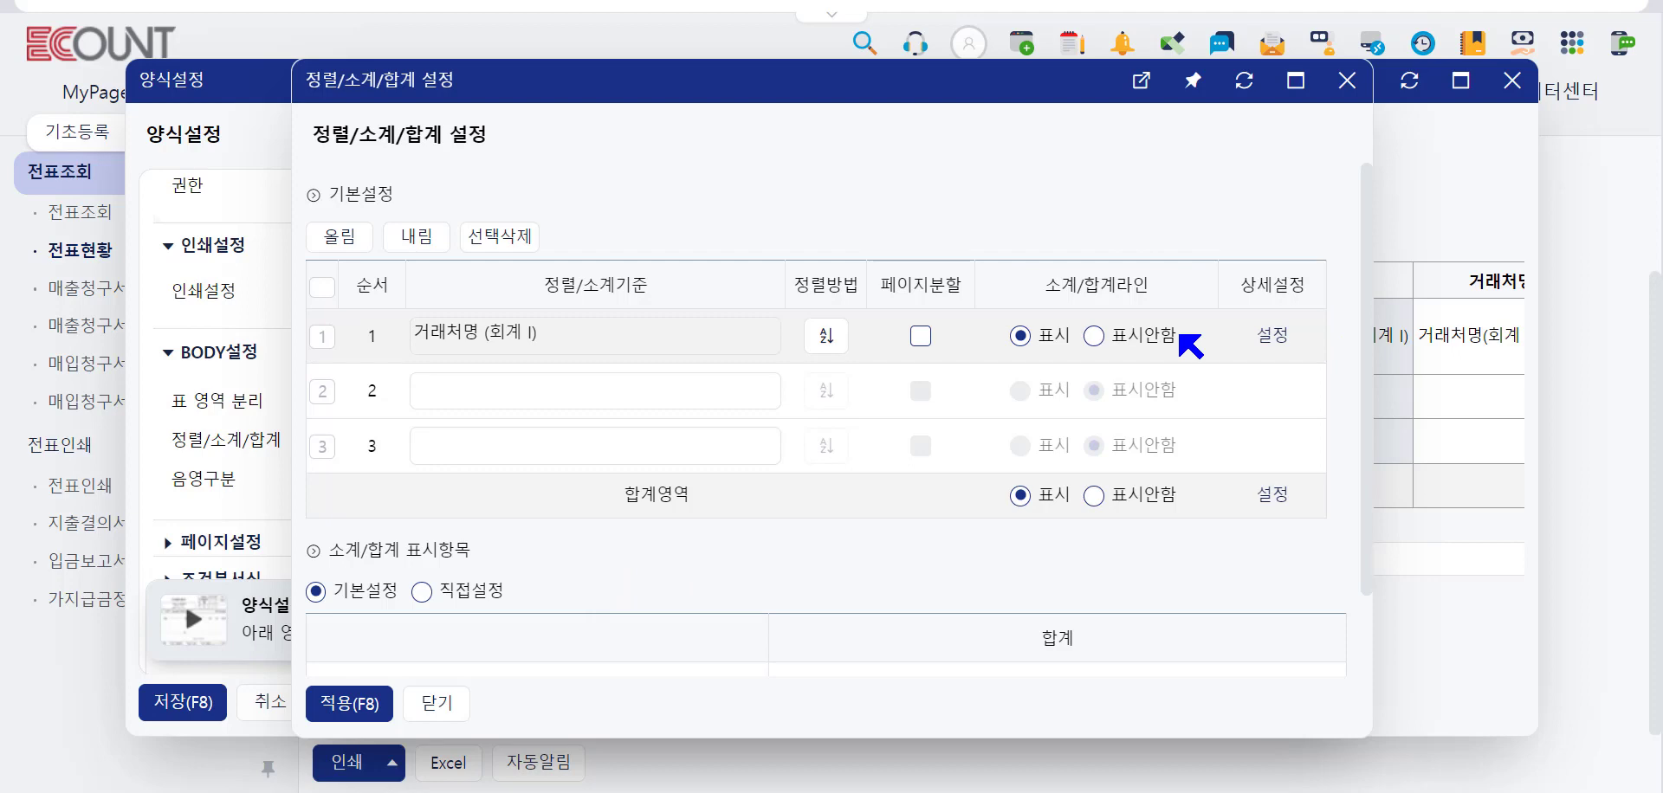
left_click(688, 382)
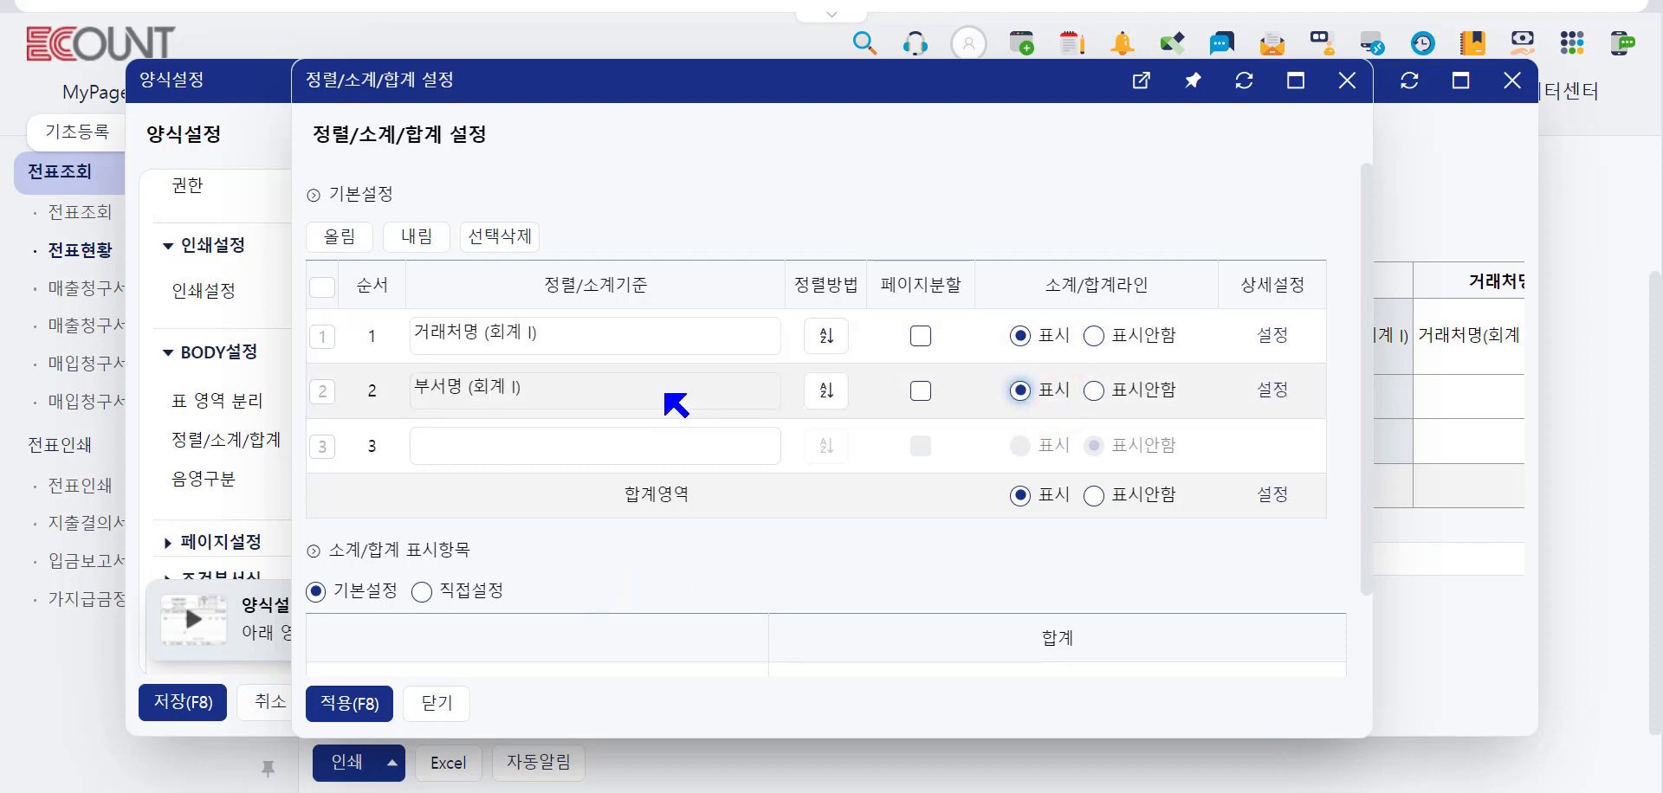
left_click(1270, 390)
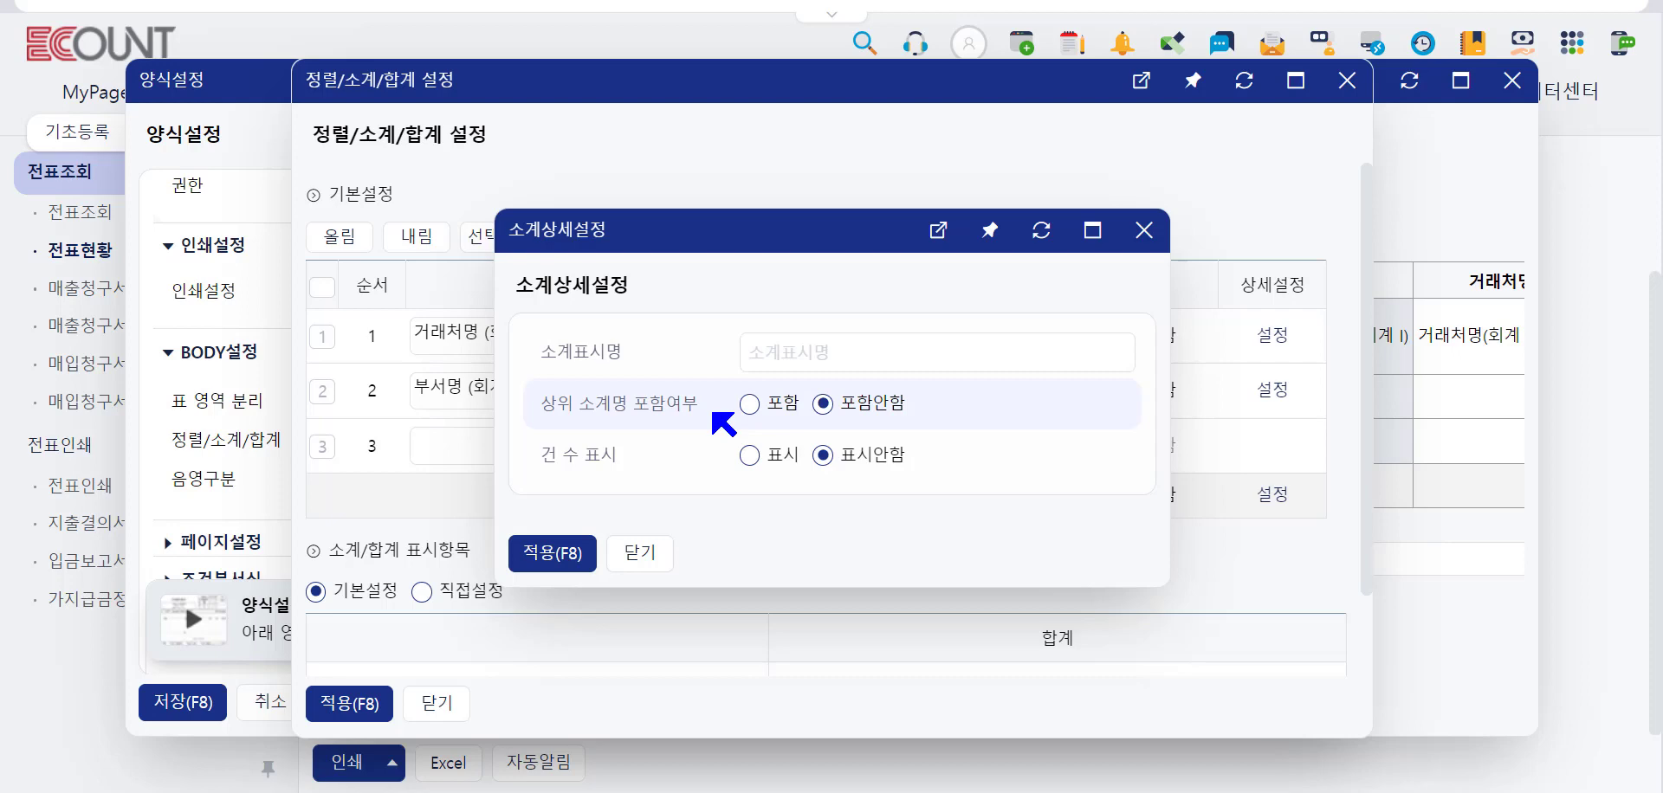
left_click(641, 553)
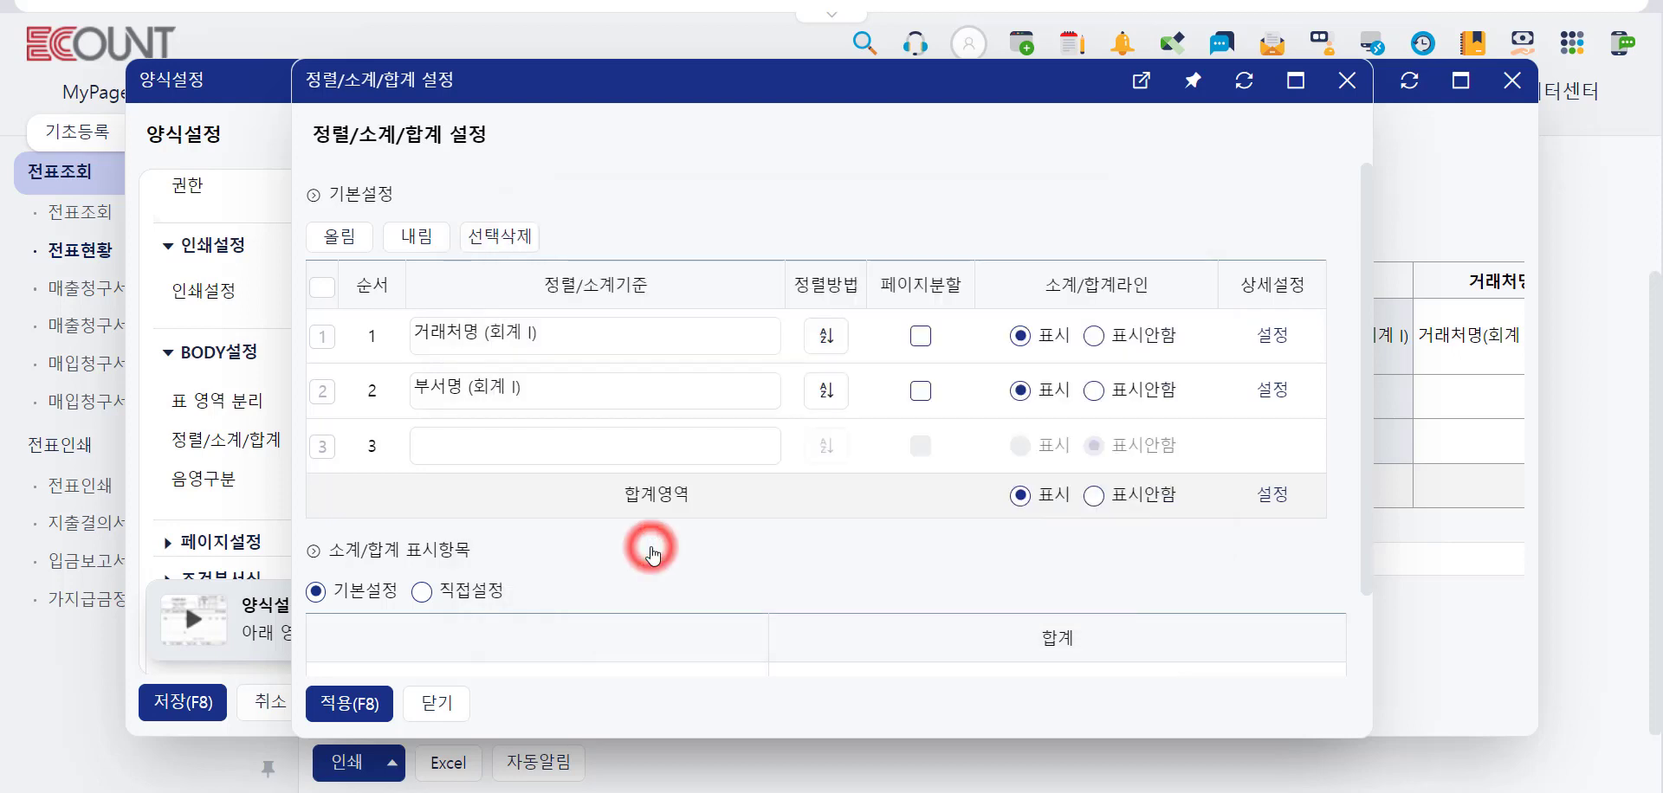
- Keep 부서명 as the only 정렬/소계기준 with 페이지분할 enabled, apply and save the form, and check the report's pages by department
left_click(921, 390)
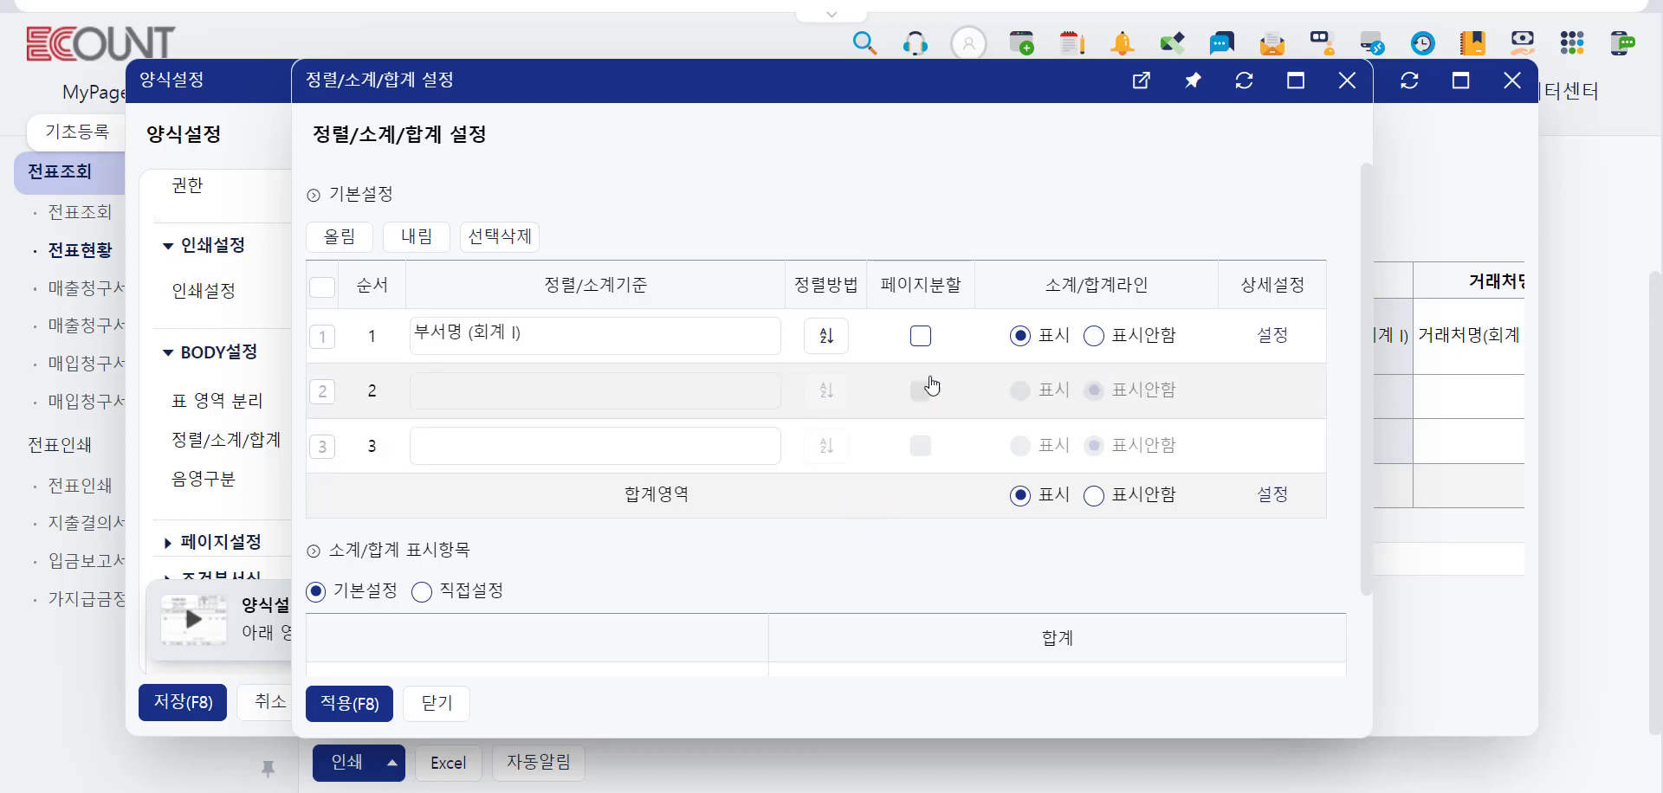
left_click(921, 336)
left_click(349, 703)
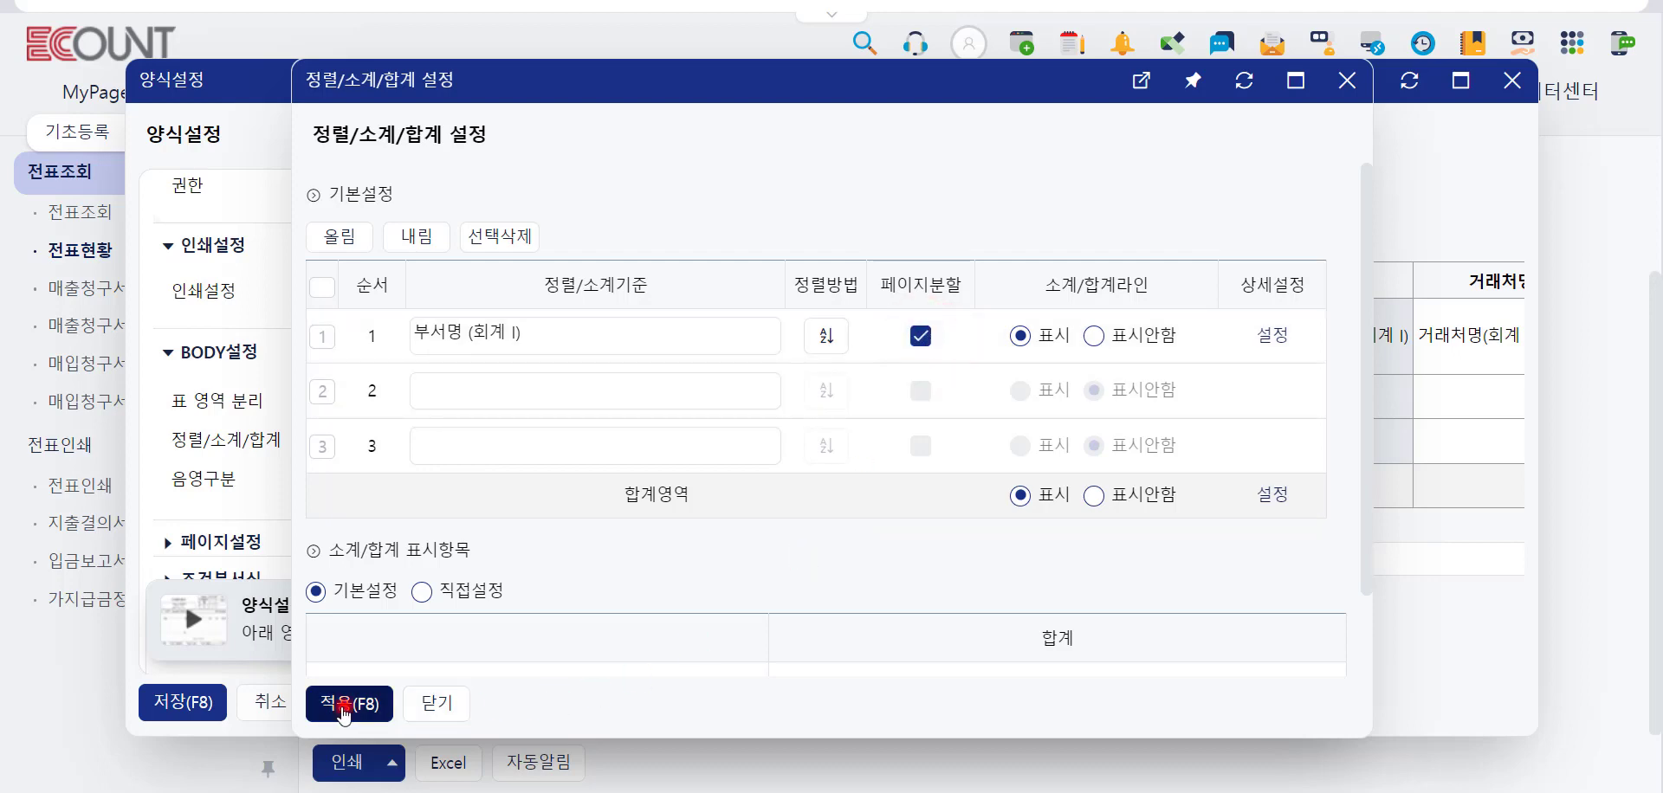
left_click(173, 706)
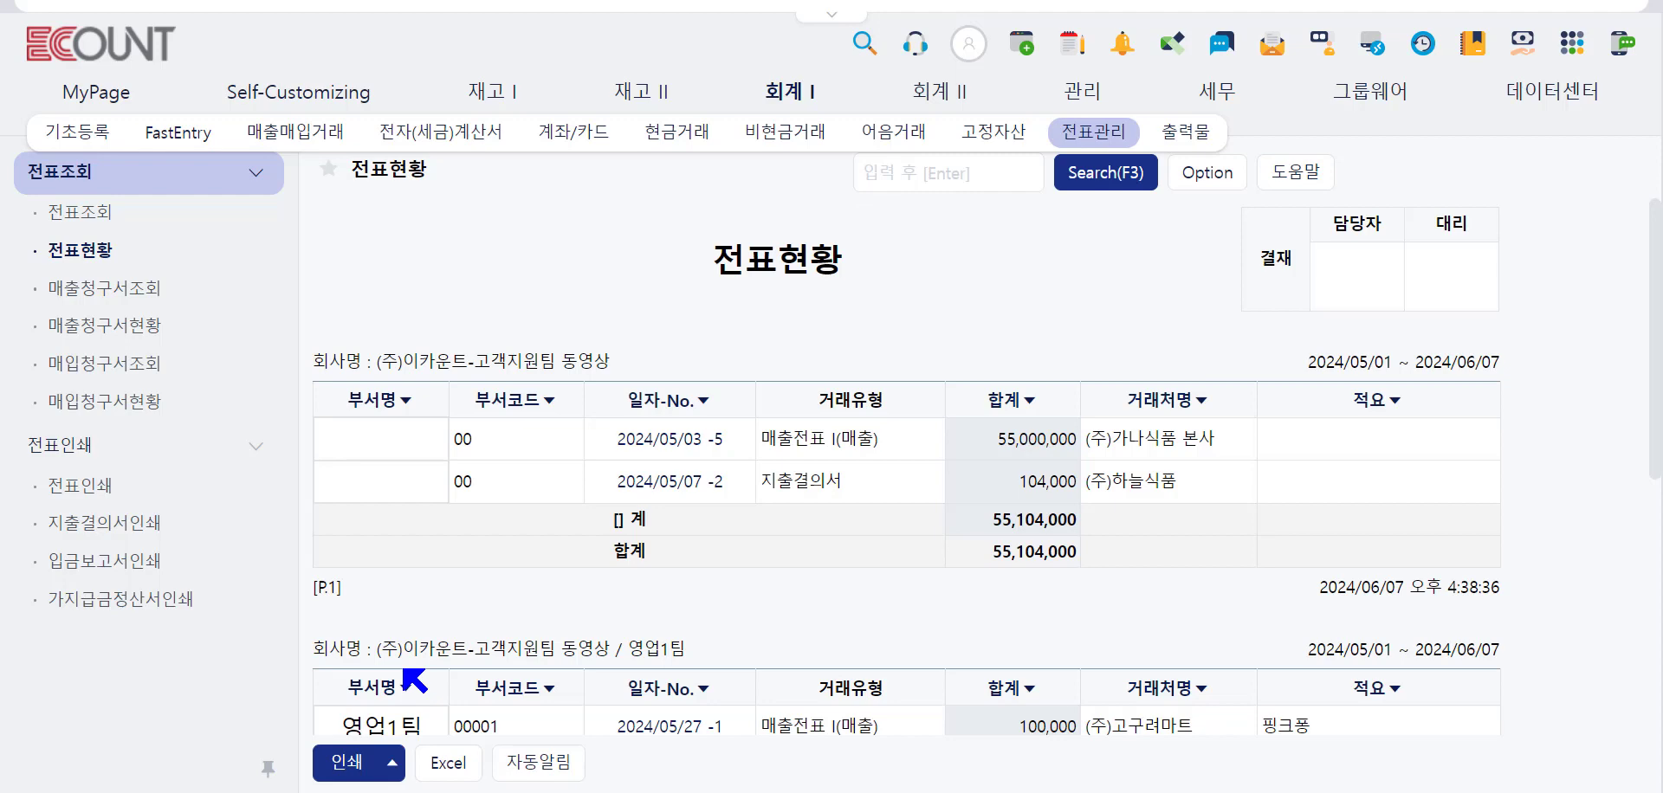
scroll(414, 680, "down", 1)
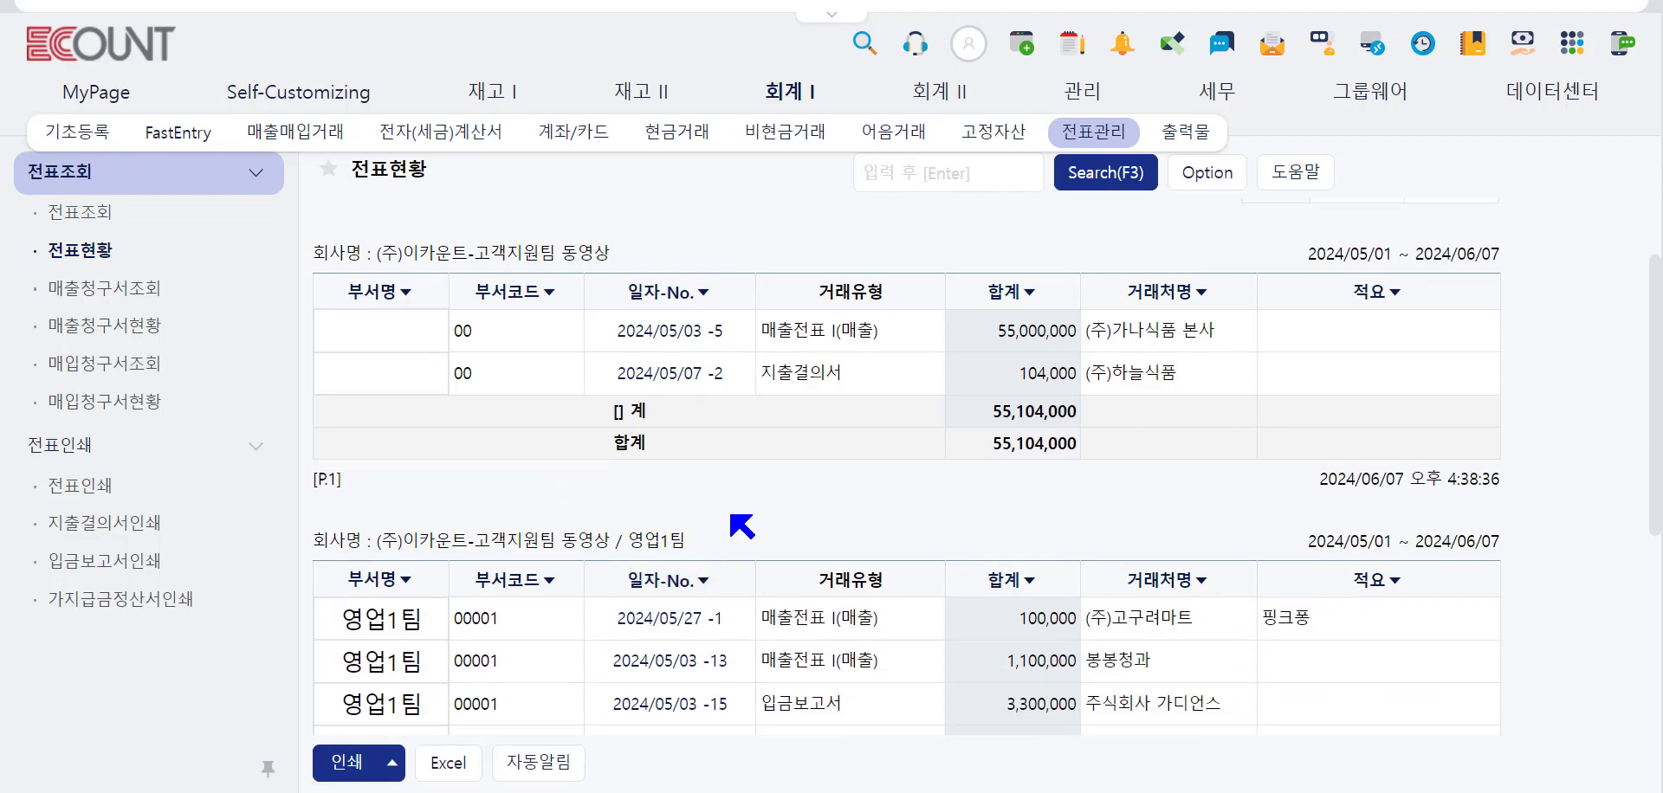
scroll(742, 526, "down", 4)
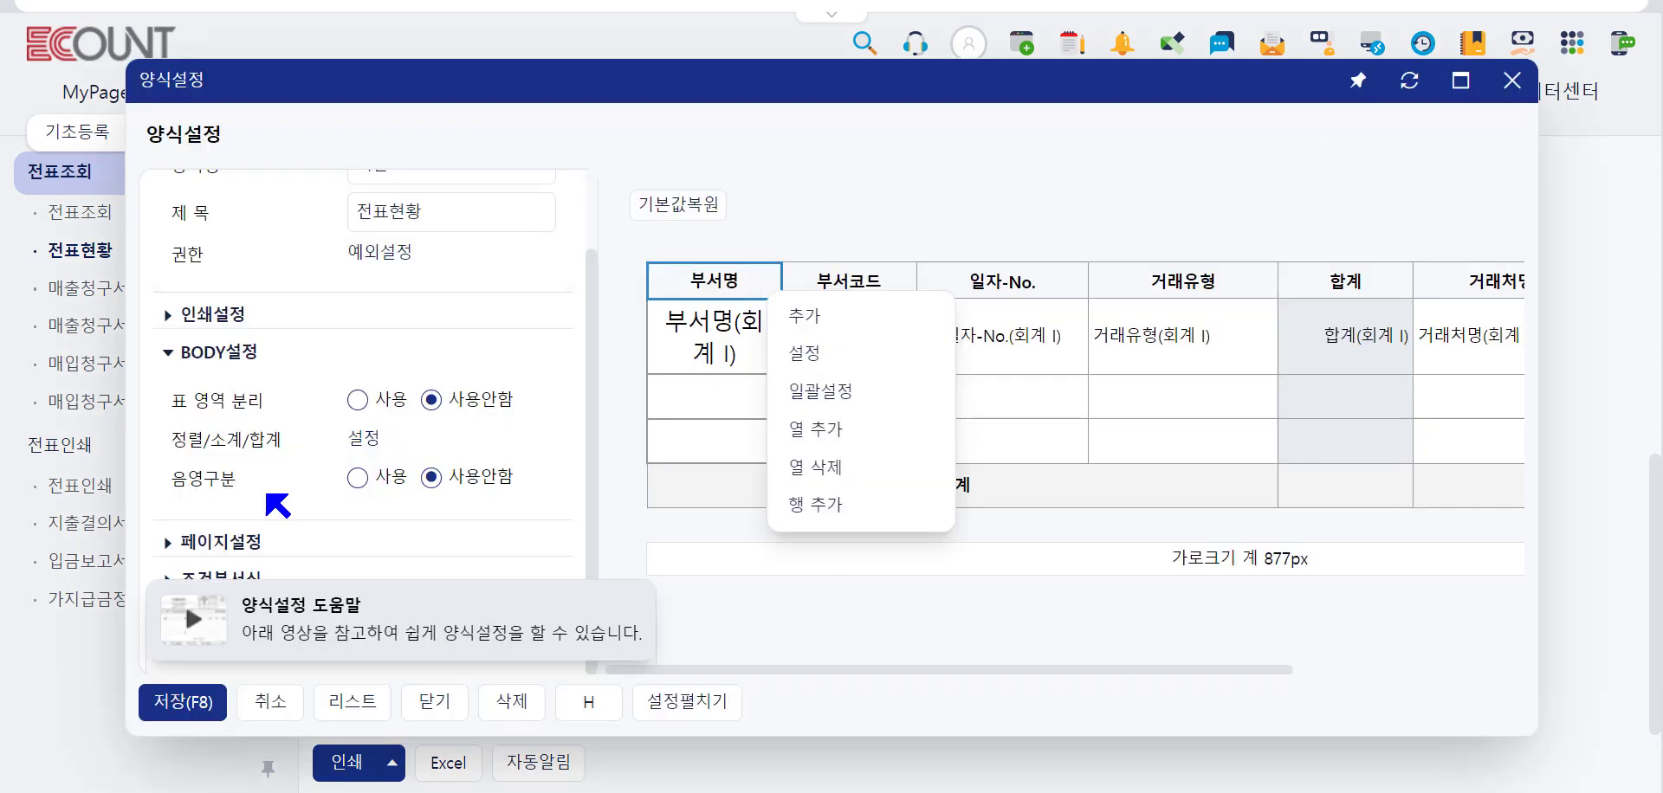
- Set 음영구분 to 사용 in the form's BODY설정 and view the 페이지줄수 setting
left_click(263, 495)
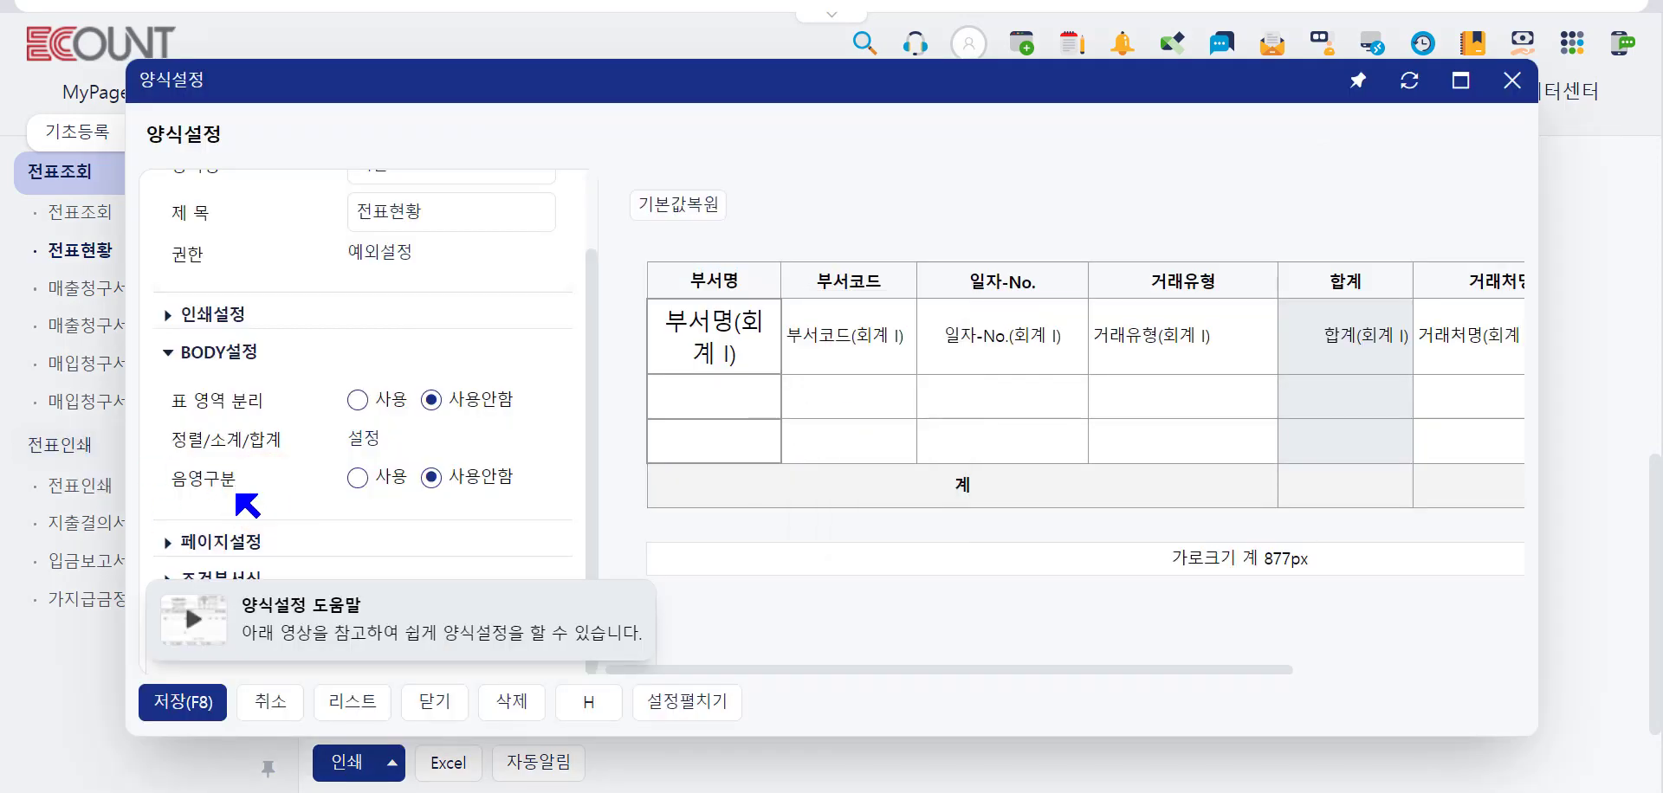
left_click(358, 478)
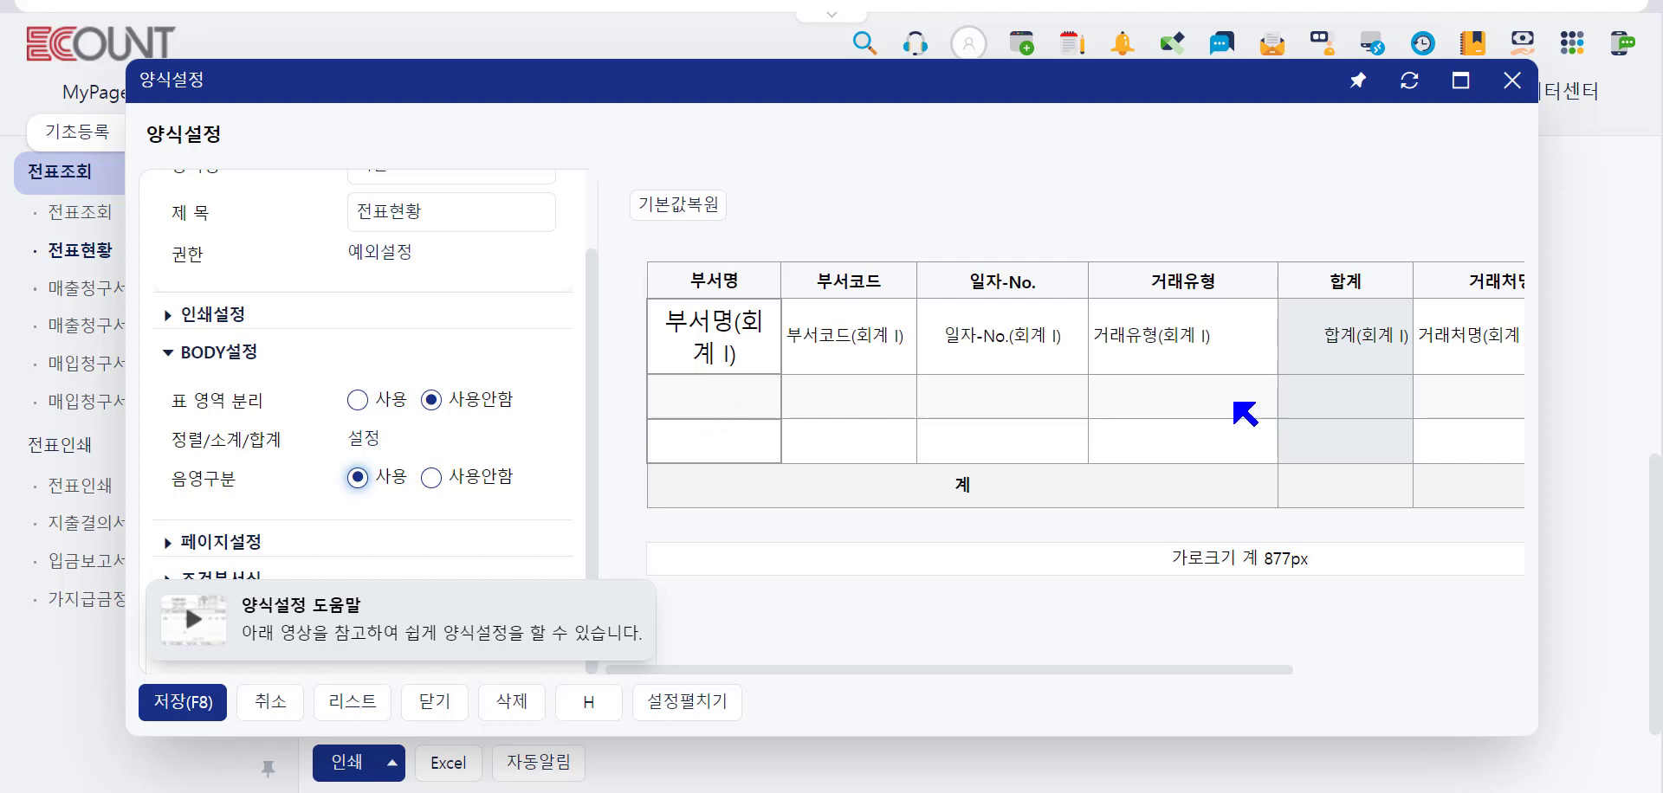
left_click(260, 543)
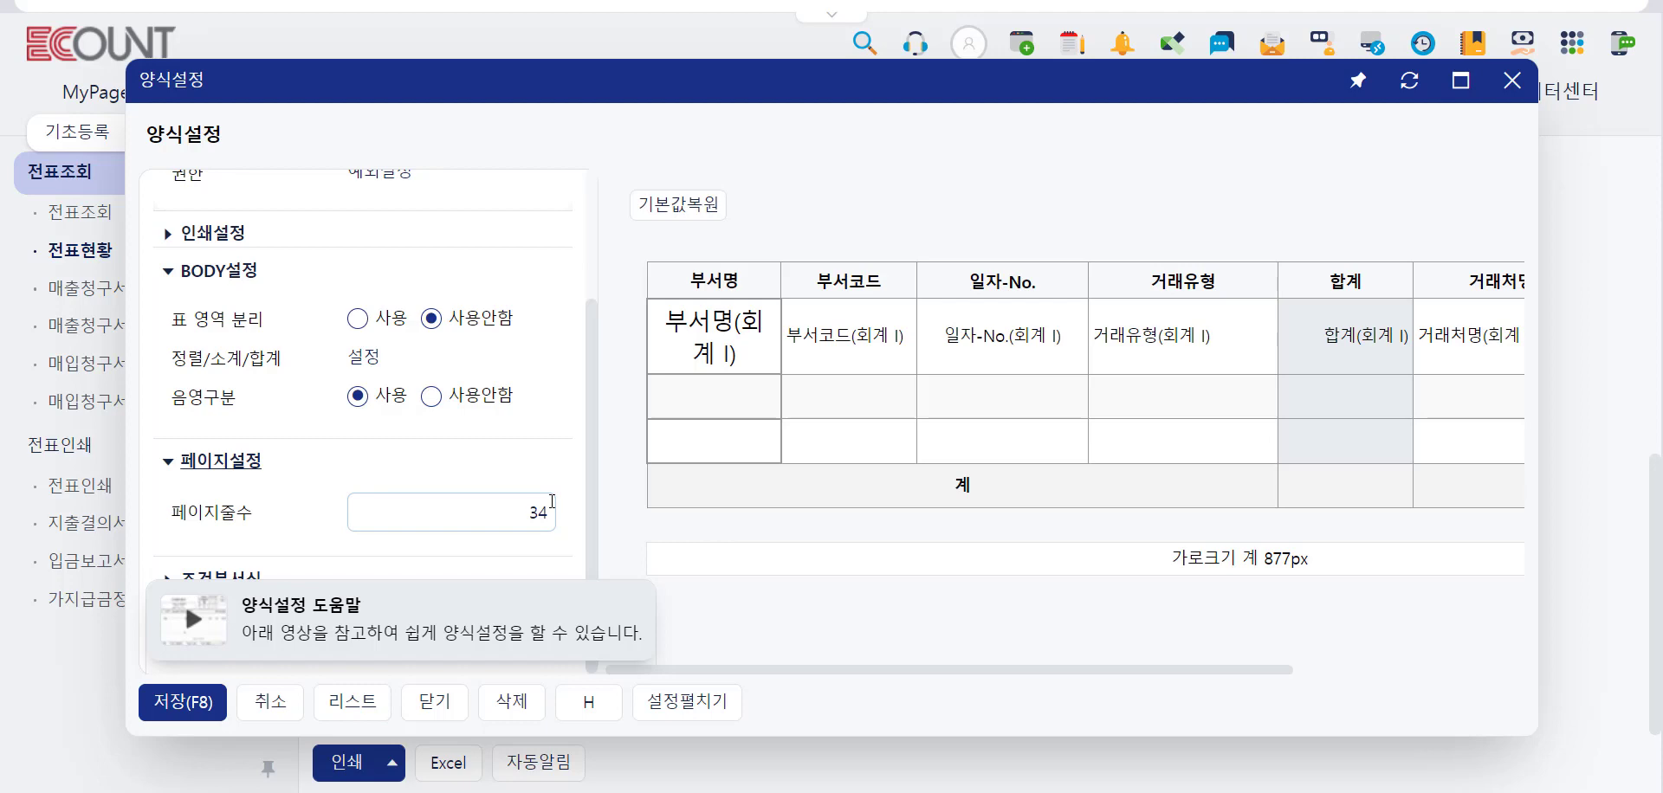
- Open the form's 조건부서식, accept the automatic resave, and start a new condition named 적요
left_click(264, 569)
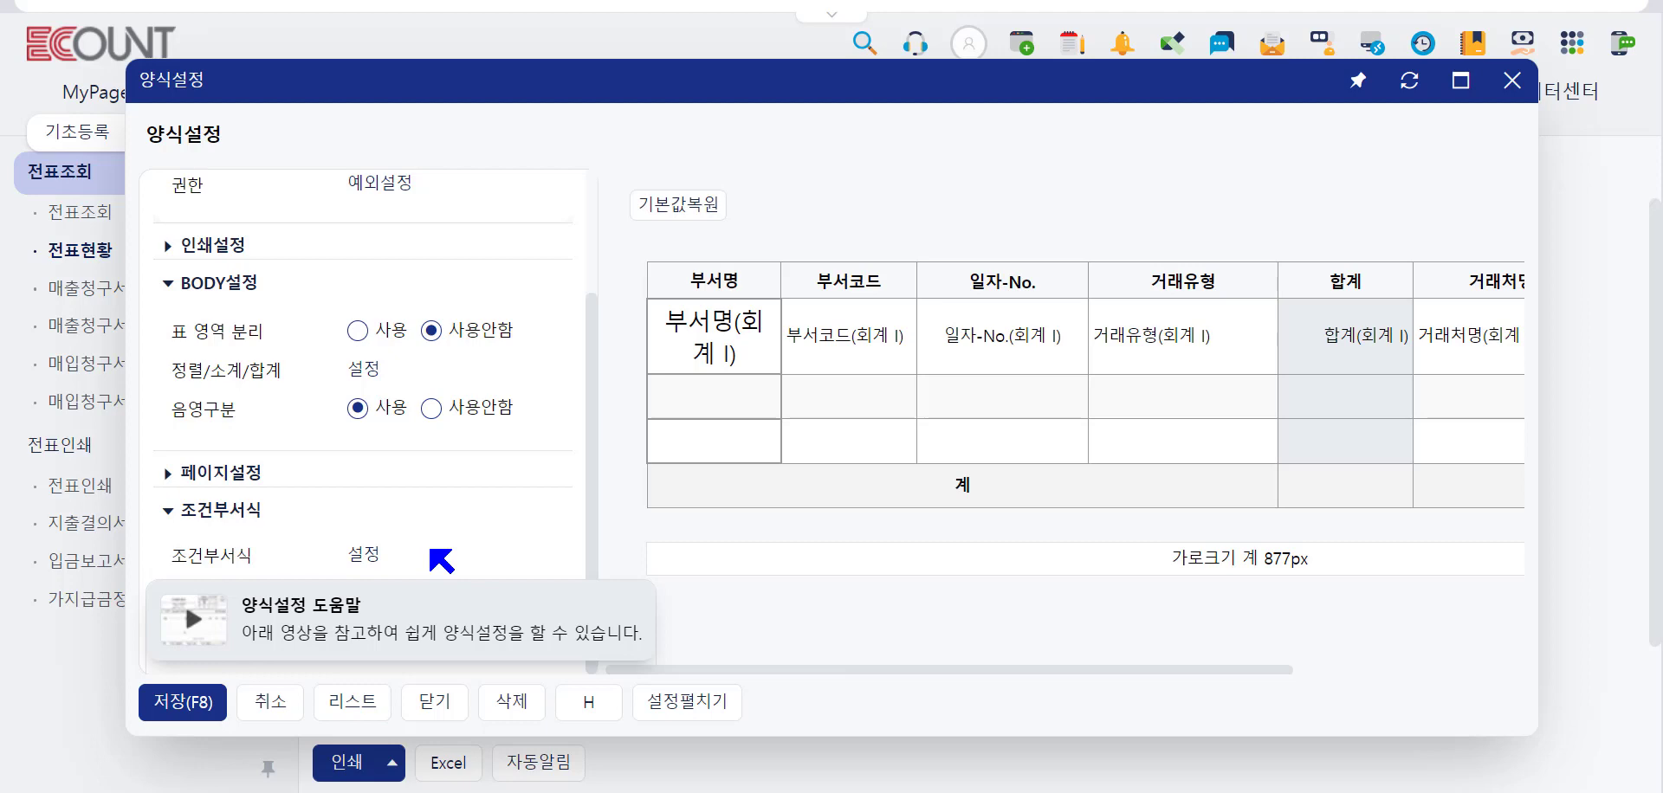
left_click(364, 555)
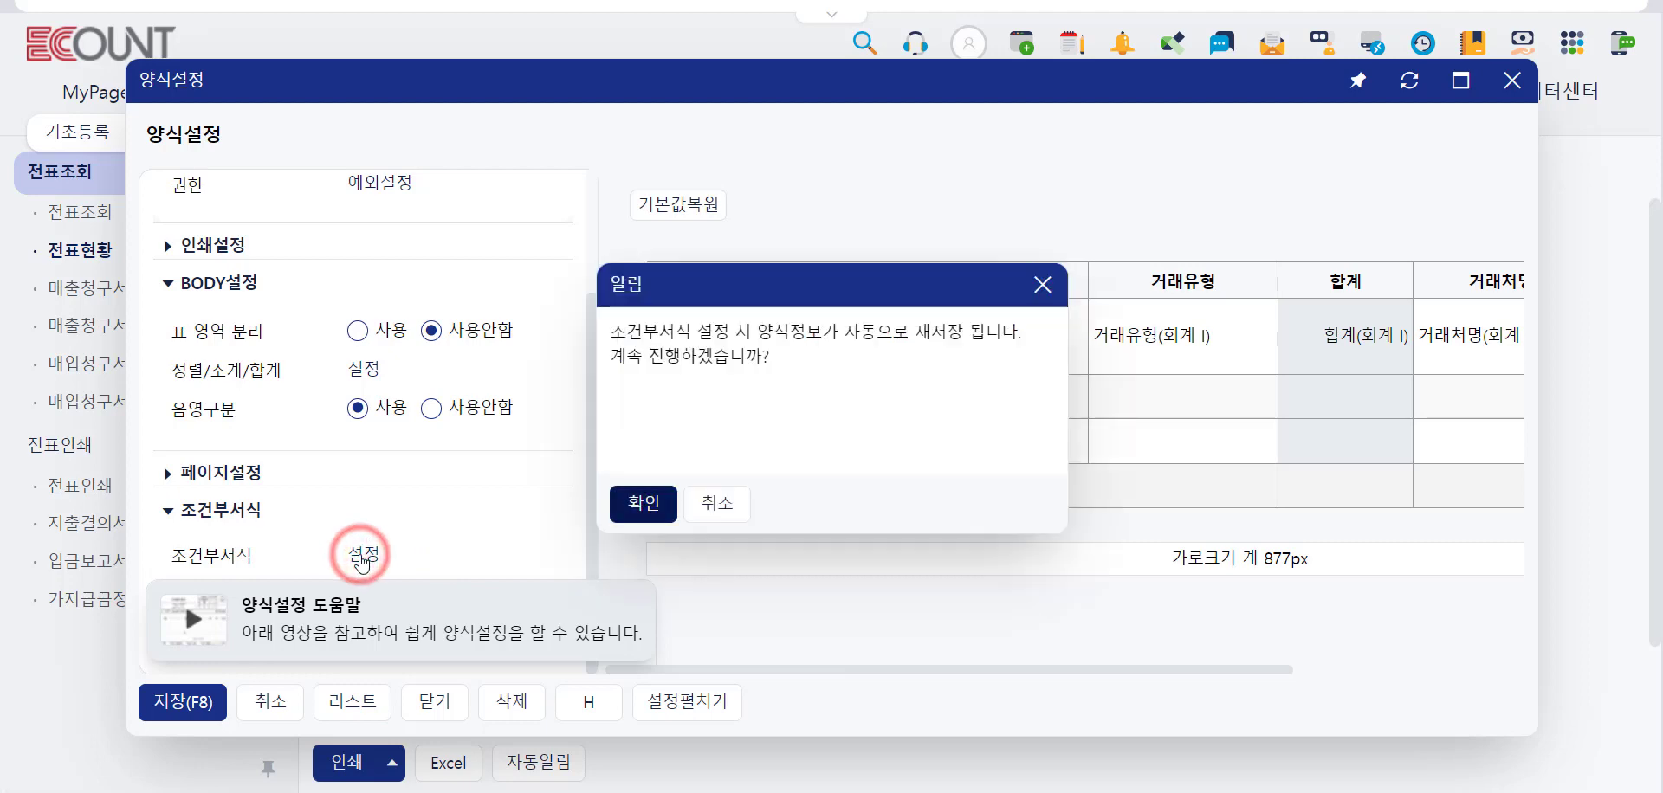
left_click(630, 502)
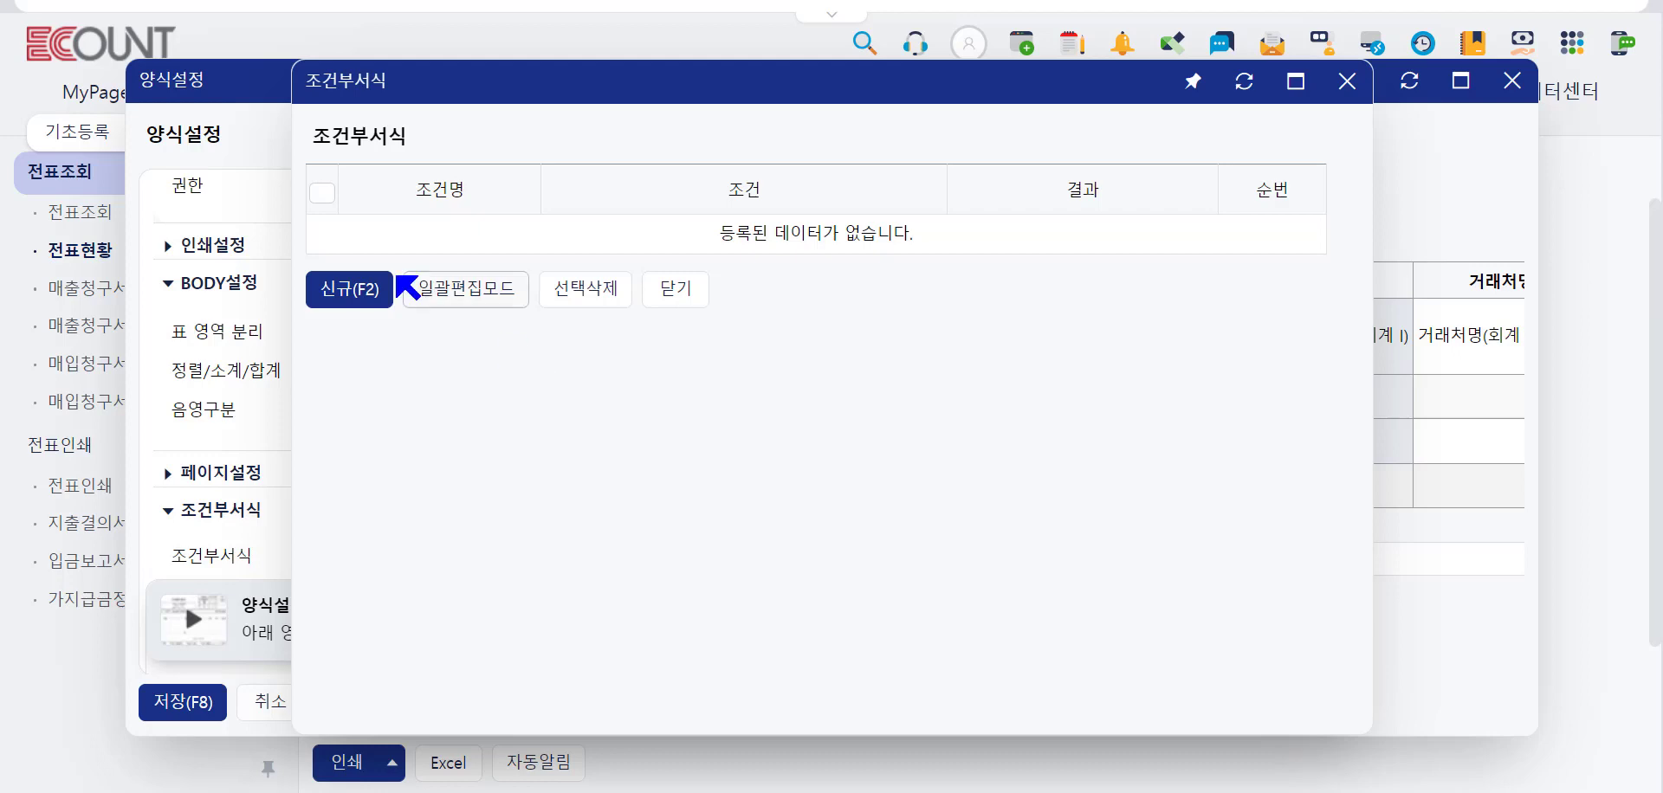
left_click(368, 290)
left_click(667, 204)
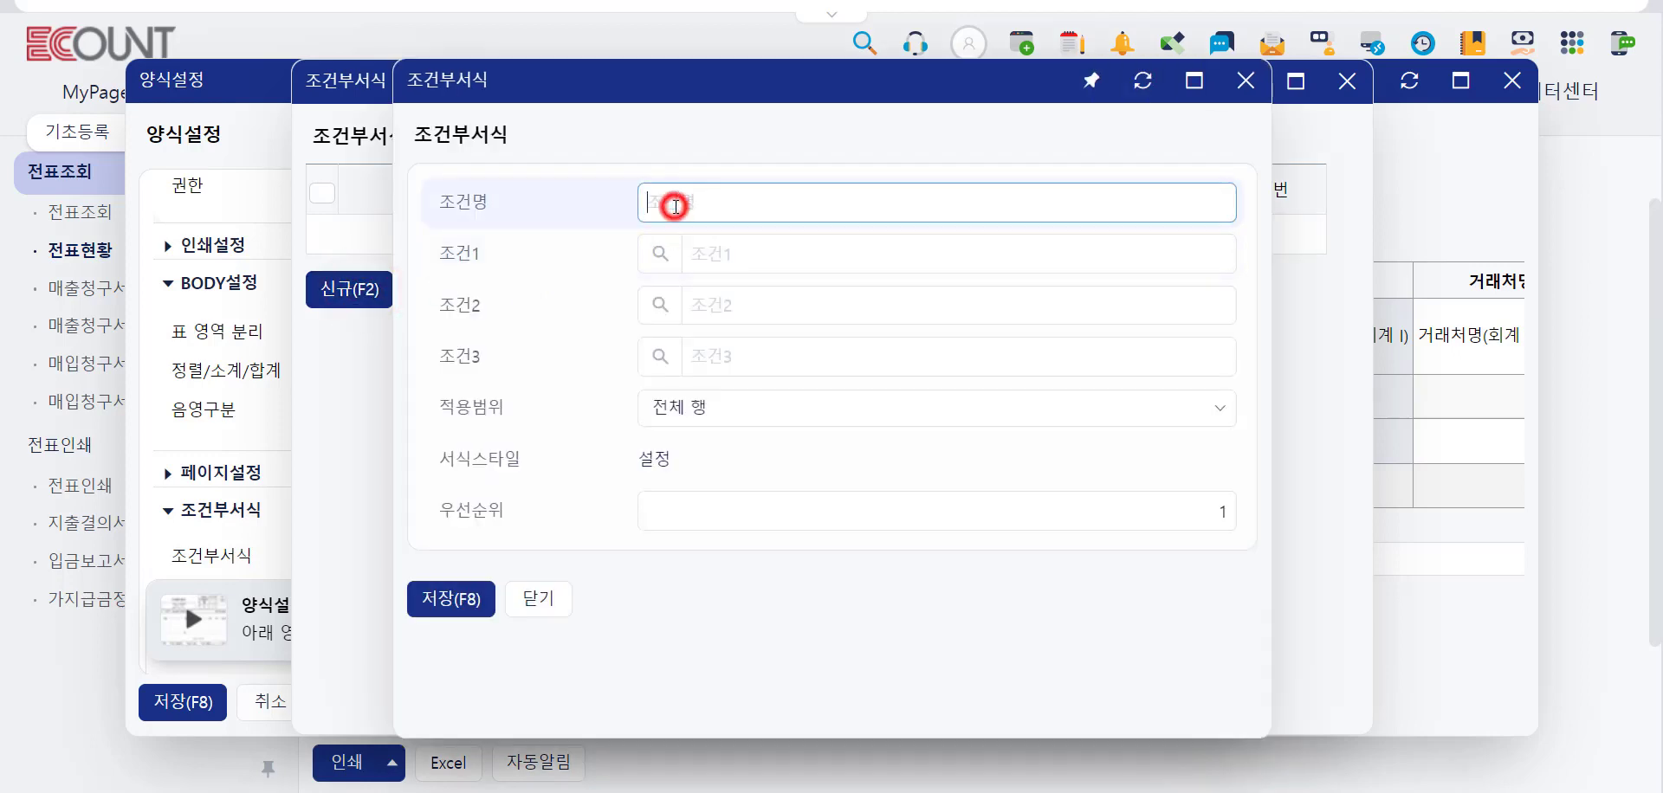
type("적요")
- Define 조건1 of the conditional format as the 적요 item containing (포함) the value 석식
left_click(659, 253)
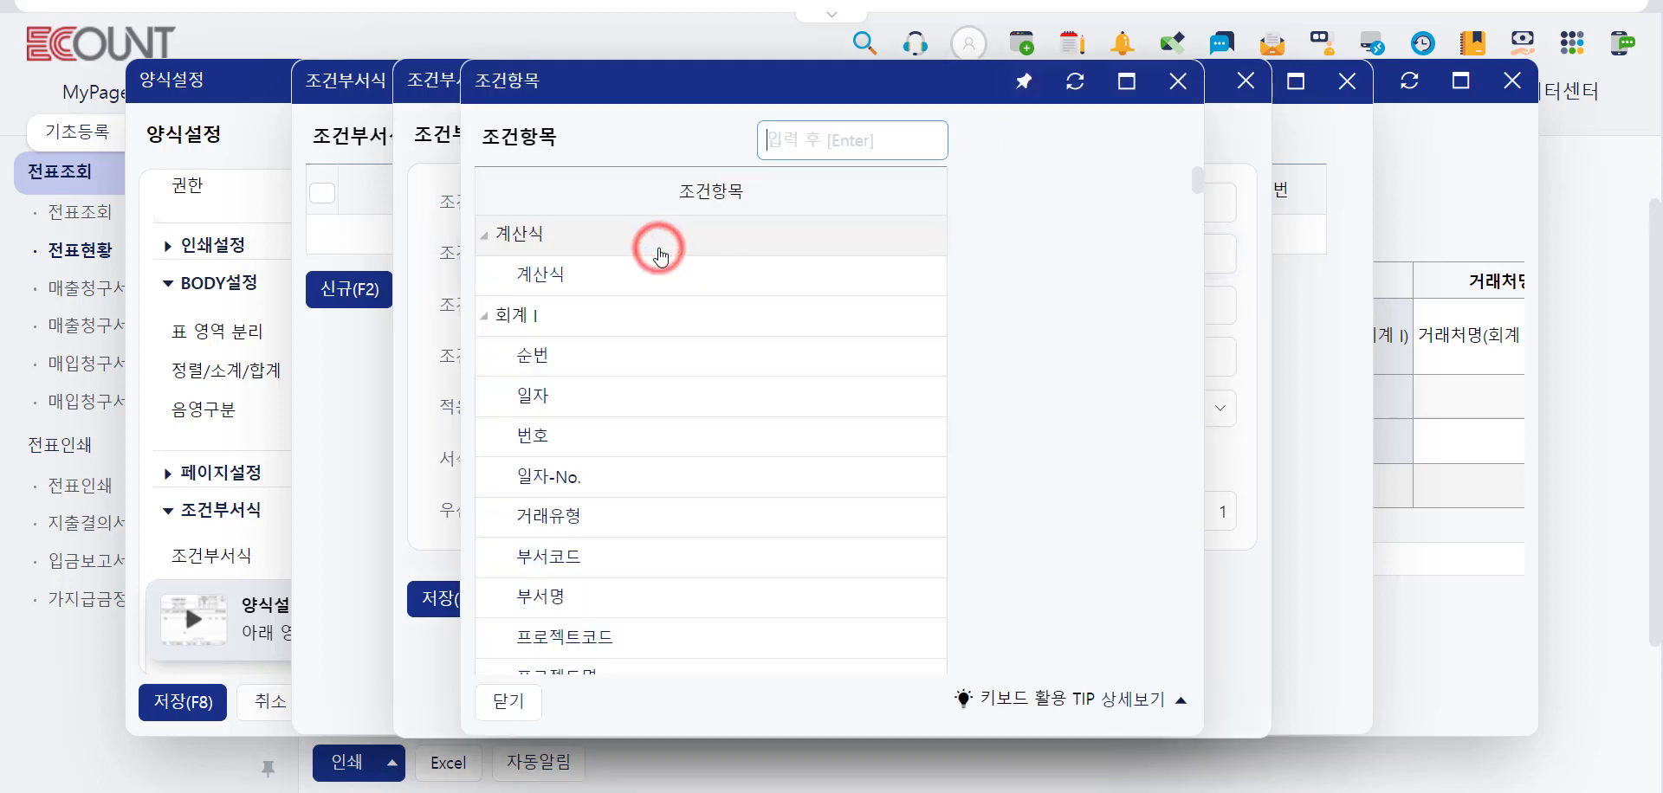
scroll(706, 416, "down", 3)
left_click(533, 582)
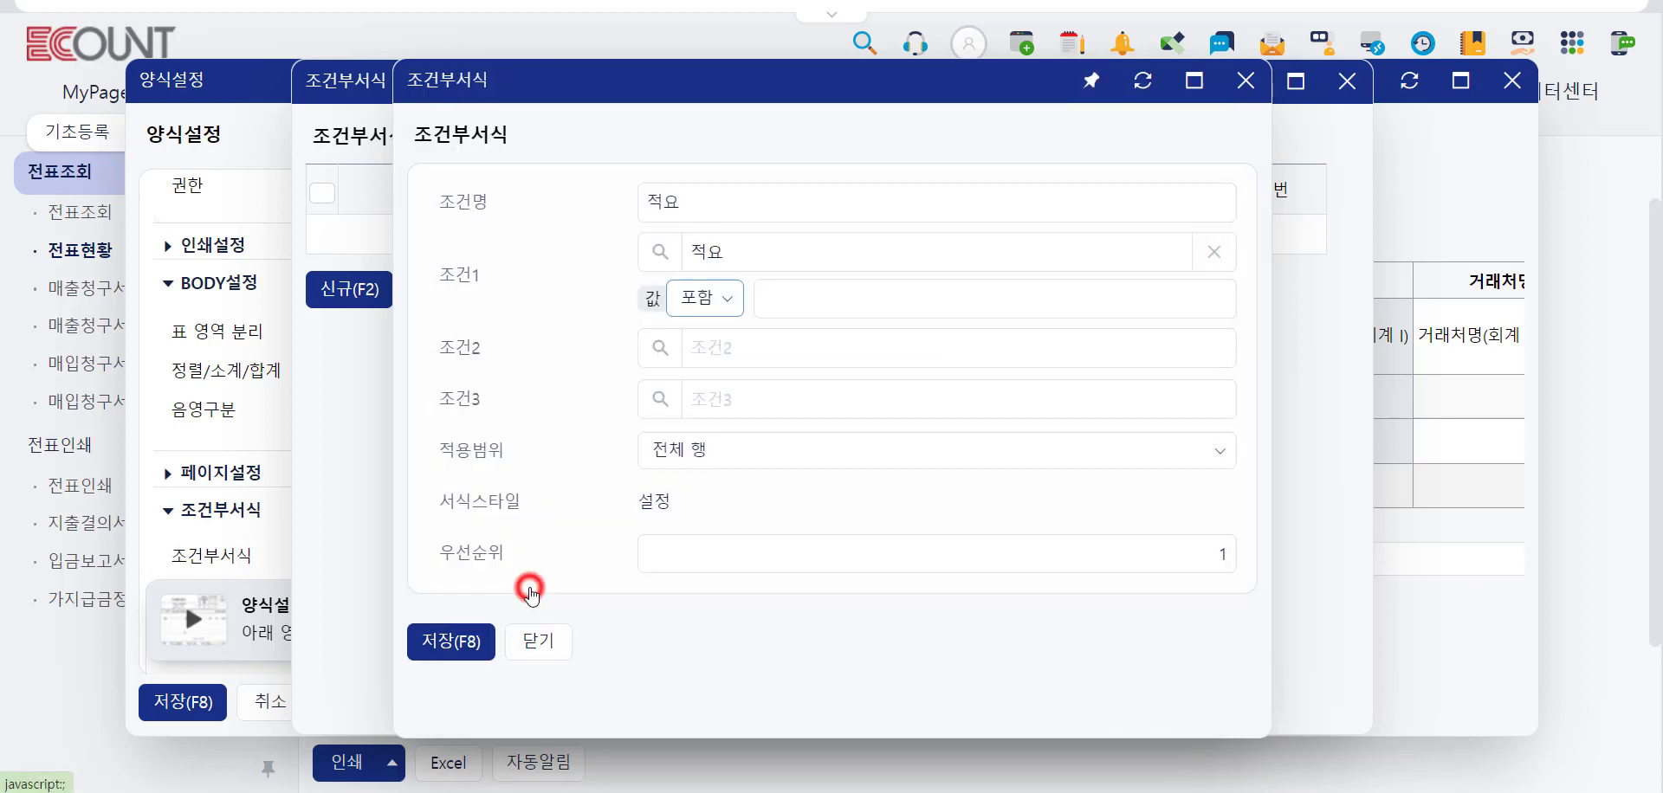
left_click(808, 302)
type("석식")
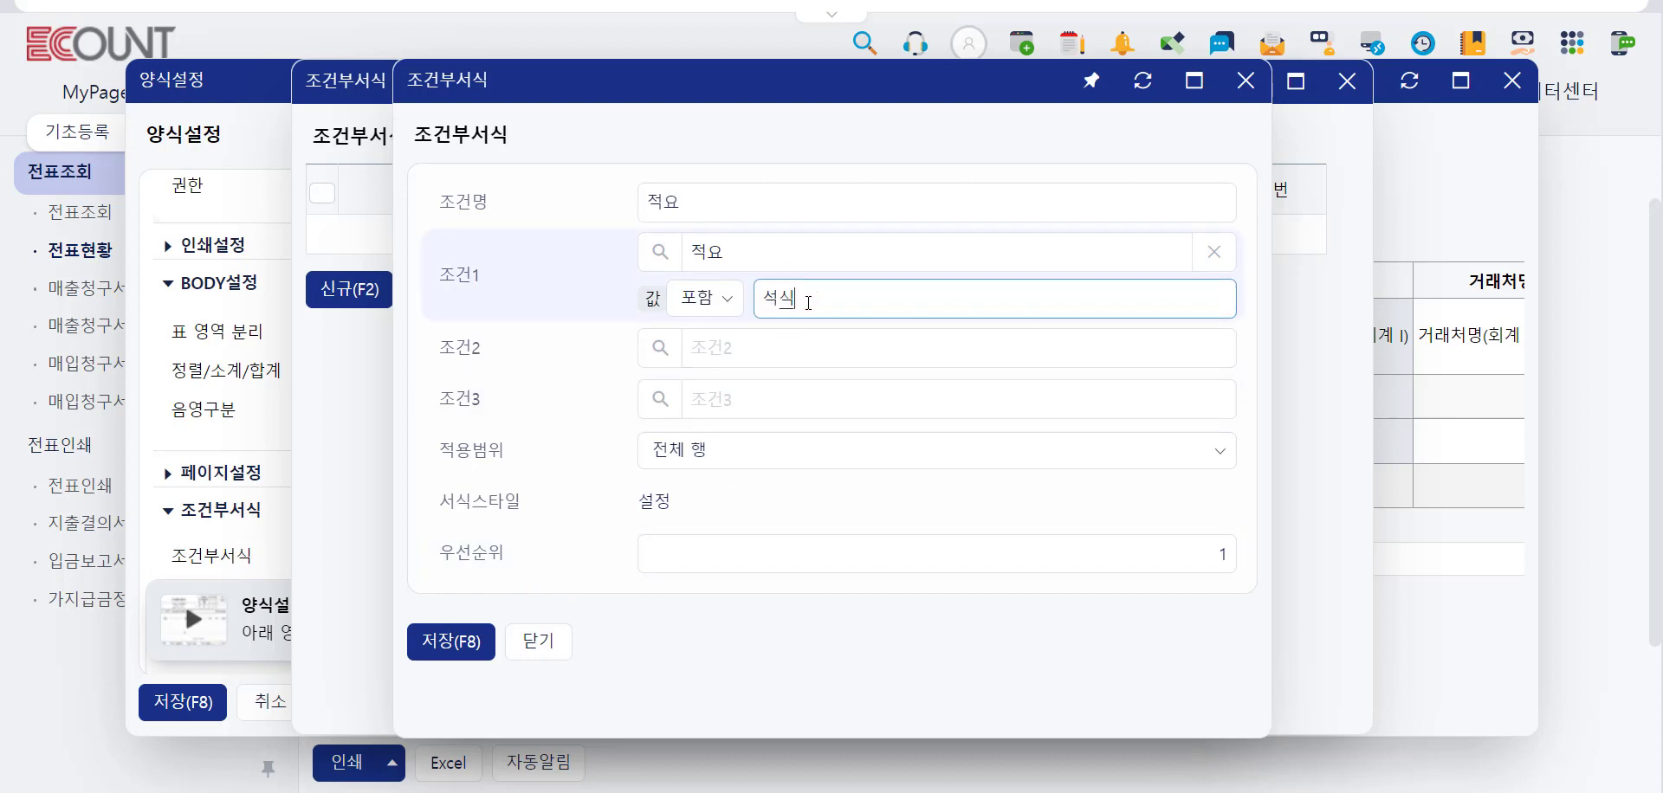
- Set the condition's 서식스타일 to red 음영 shading, apply it and save the conditional format
left_click(660, 504)
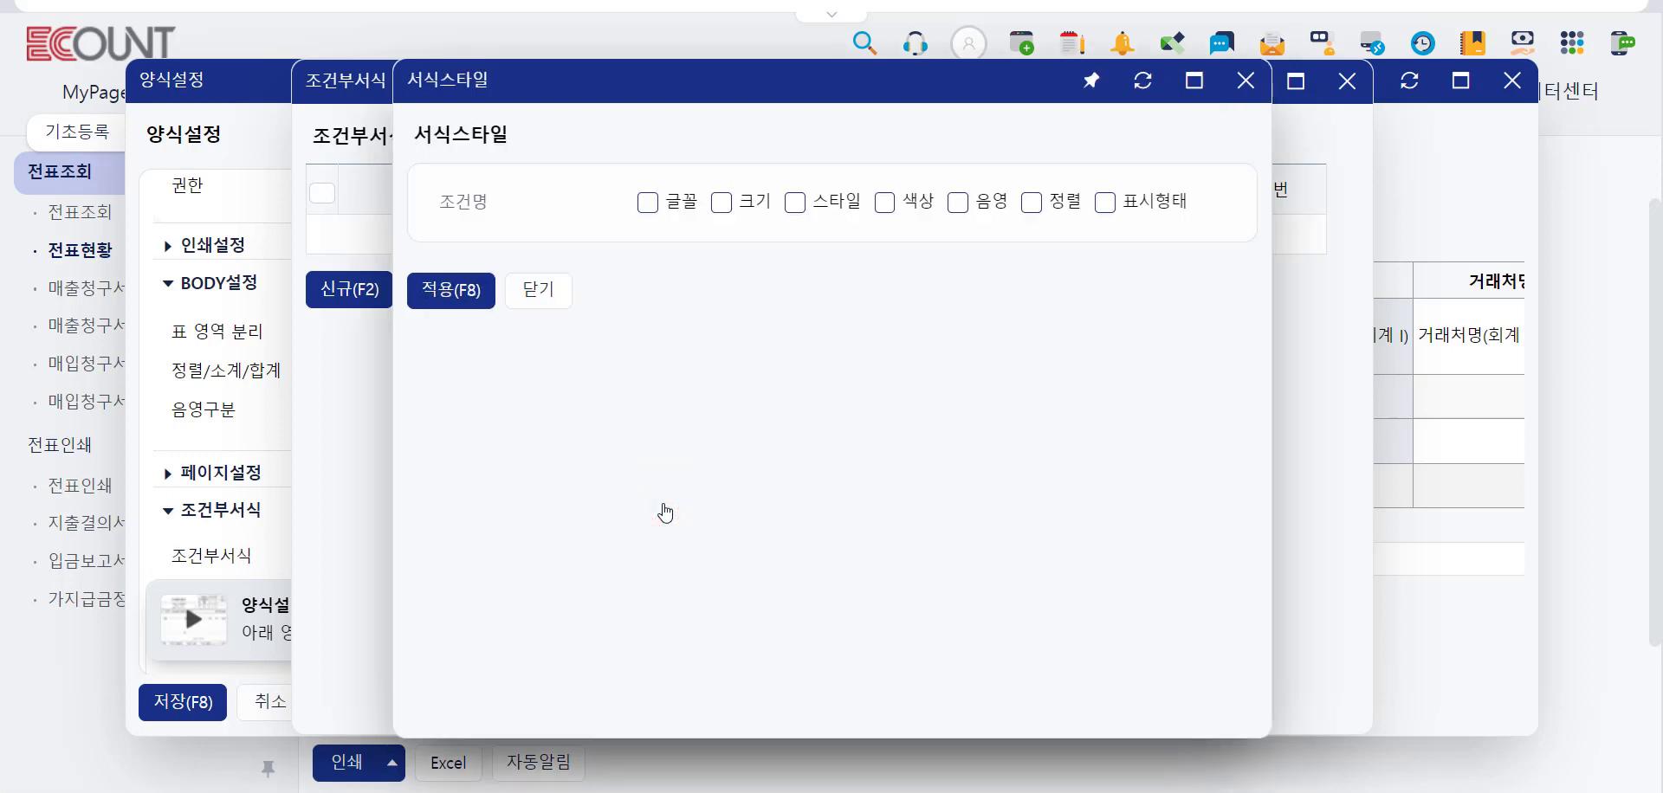
left_click(958, 202)
left_click(677, 251)
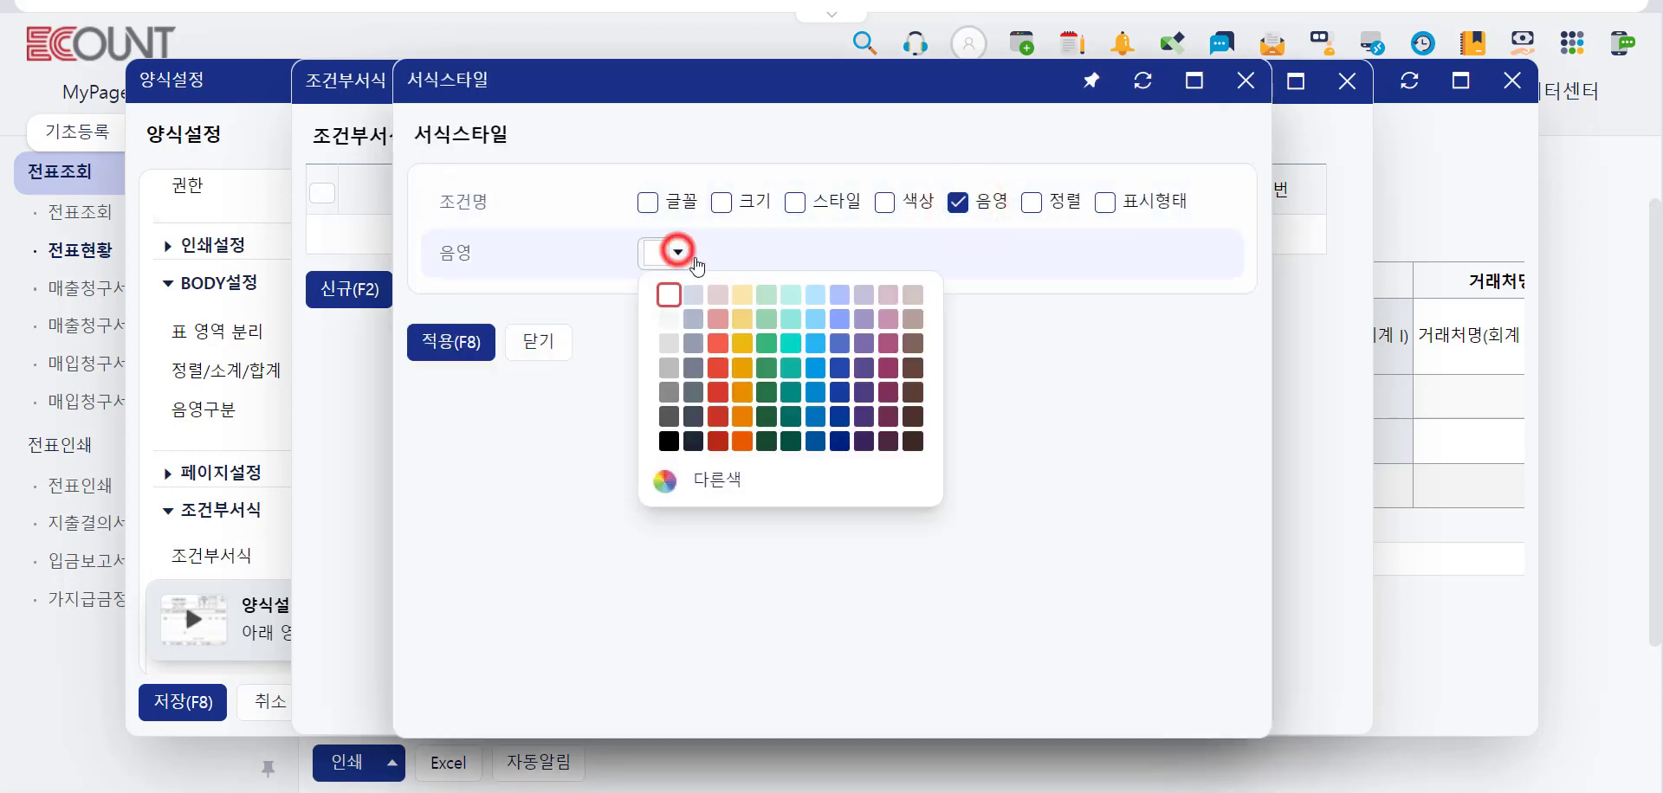
left_click(718, 343)
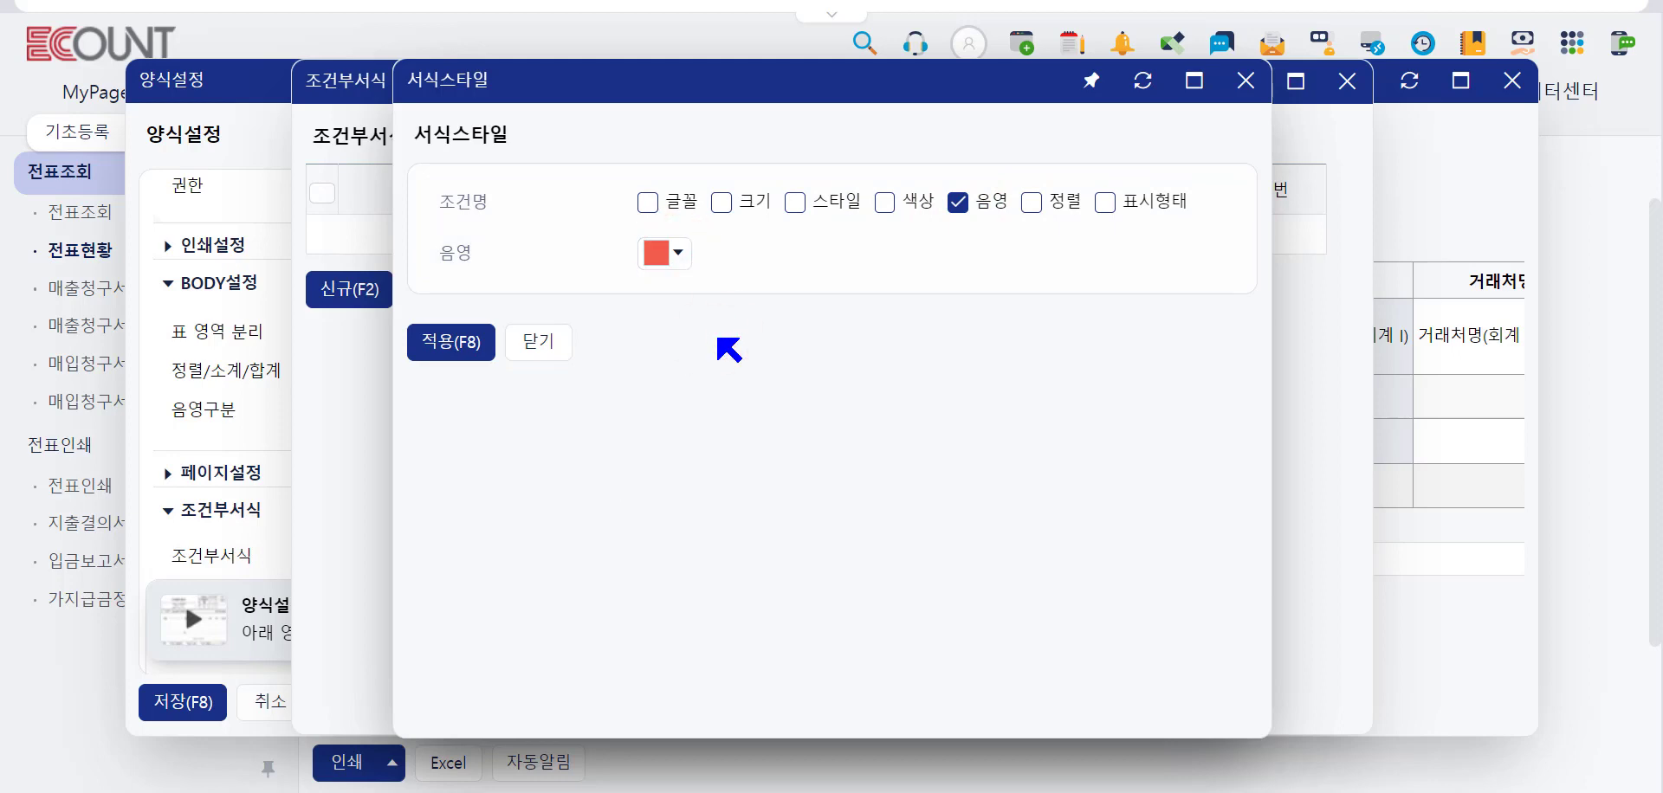
left_click(450, 342)
left_click(443, 643)
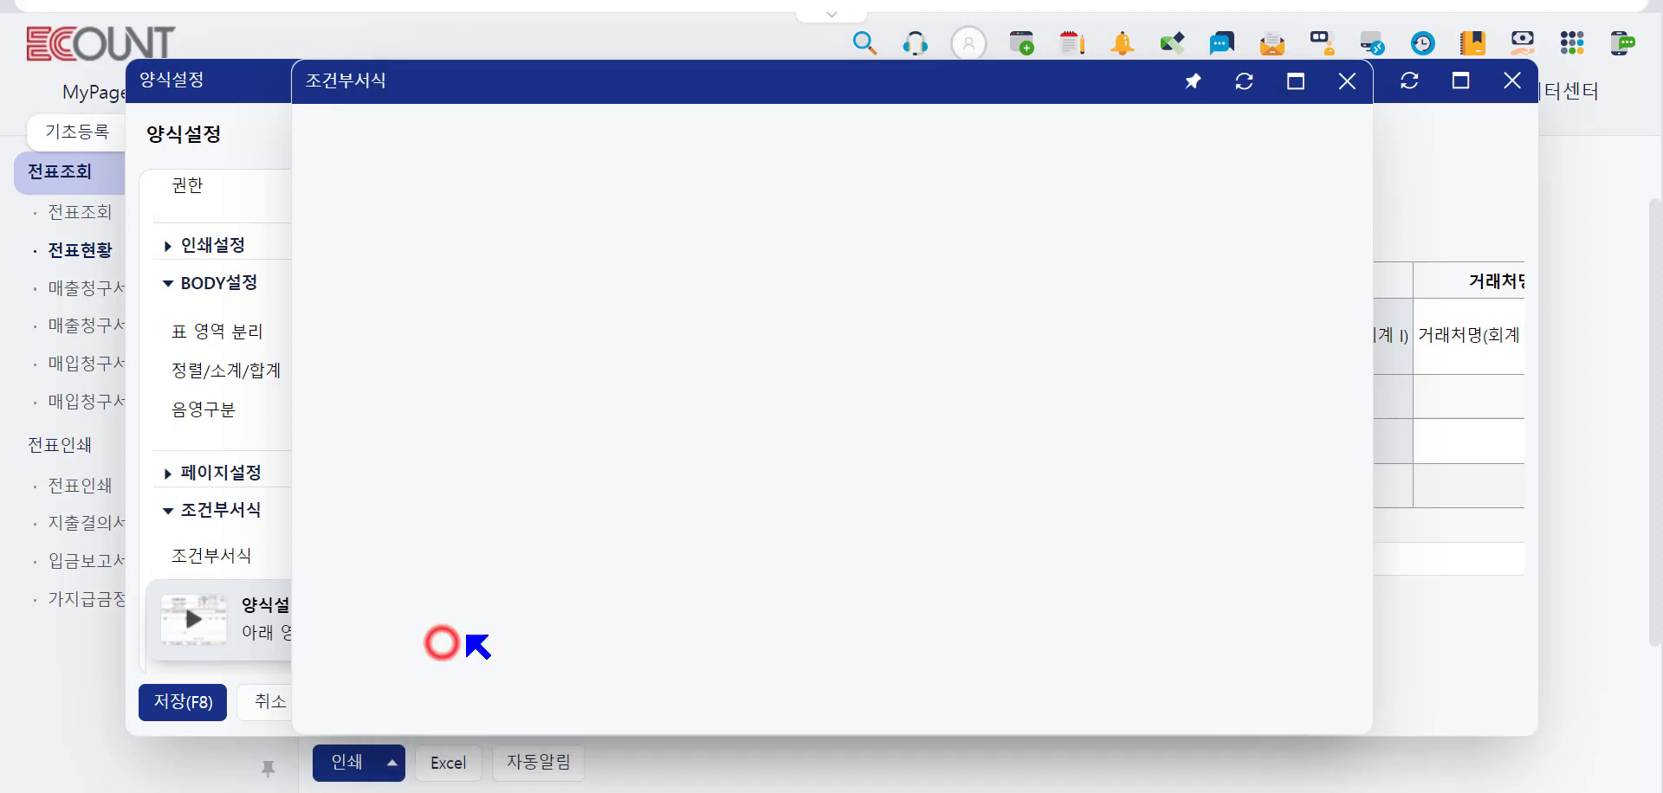
- Save the form's 양식설정 with the conditional format and look through the department pages of the 전표현황 report
left_click(671, 294)
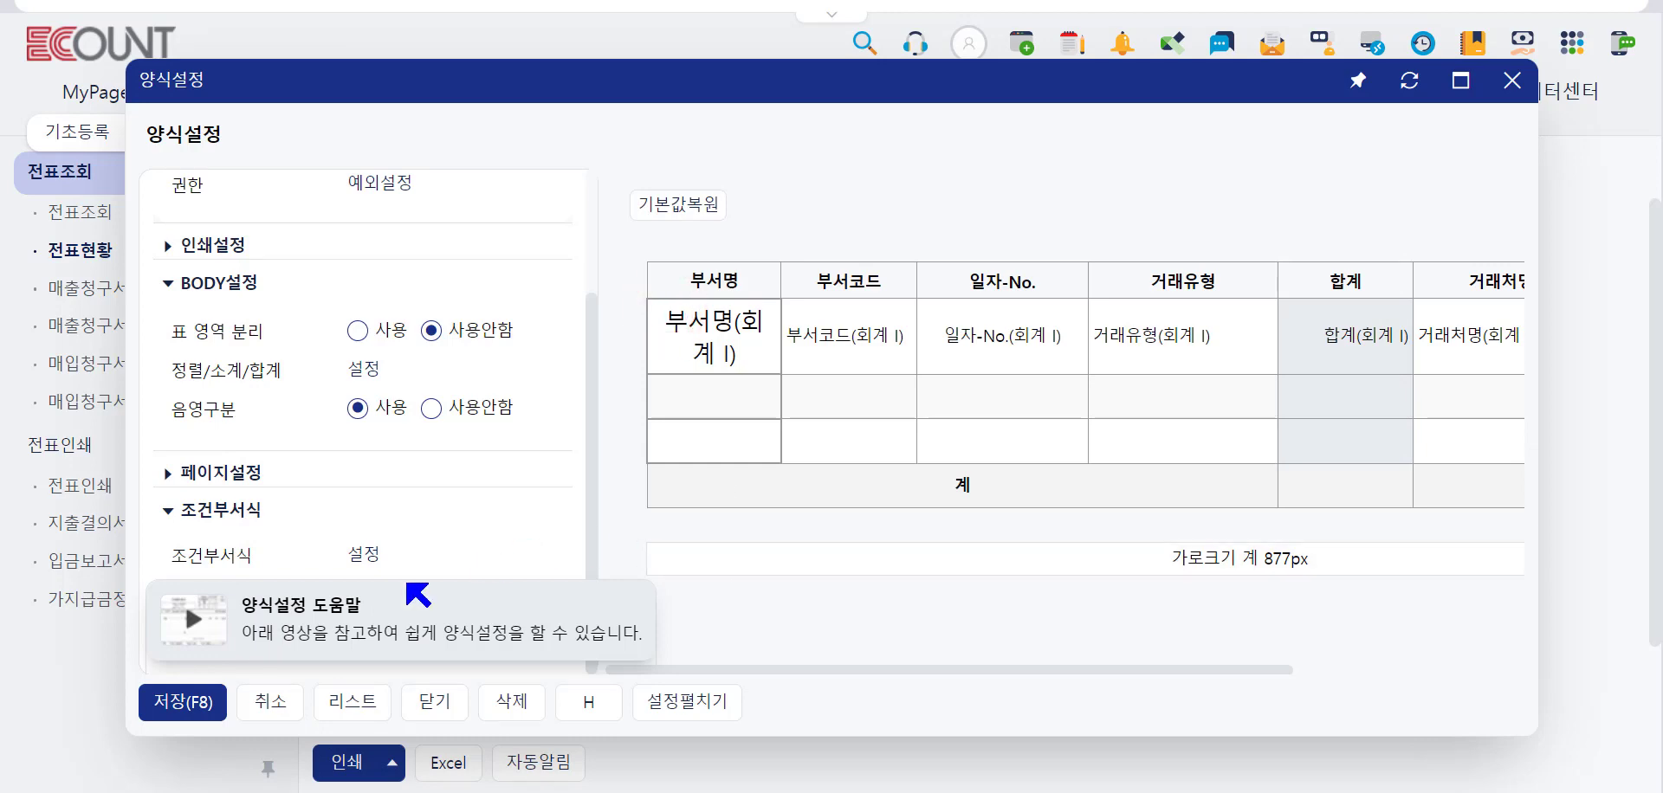
left_click(185, 701)
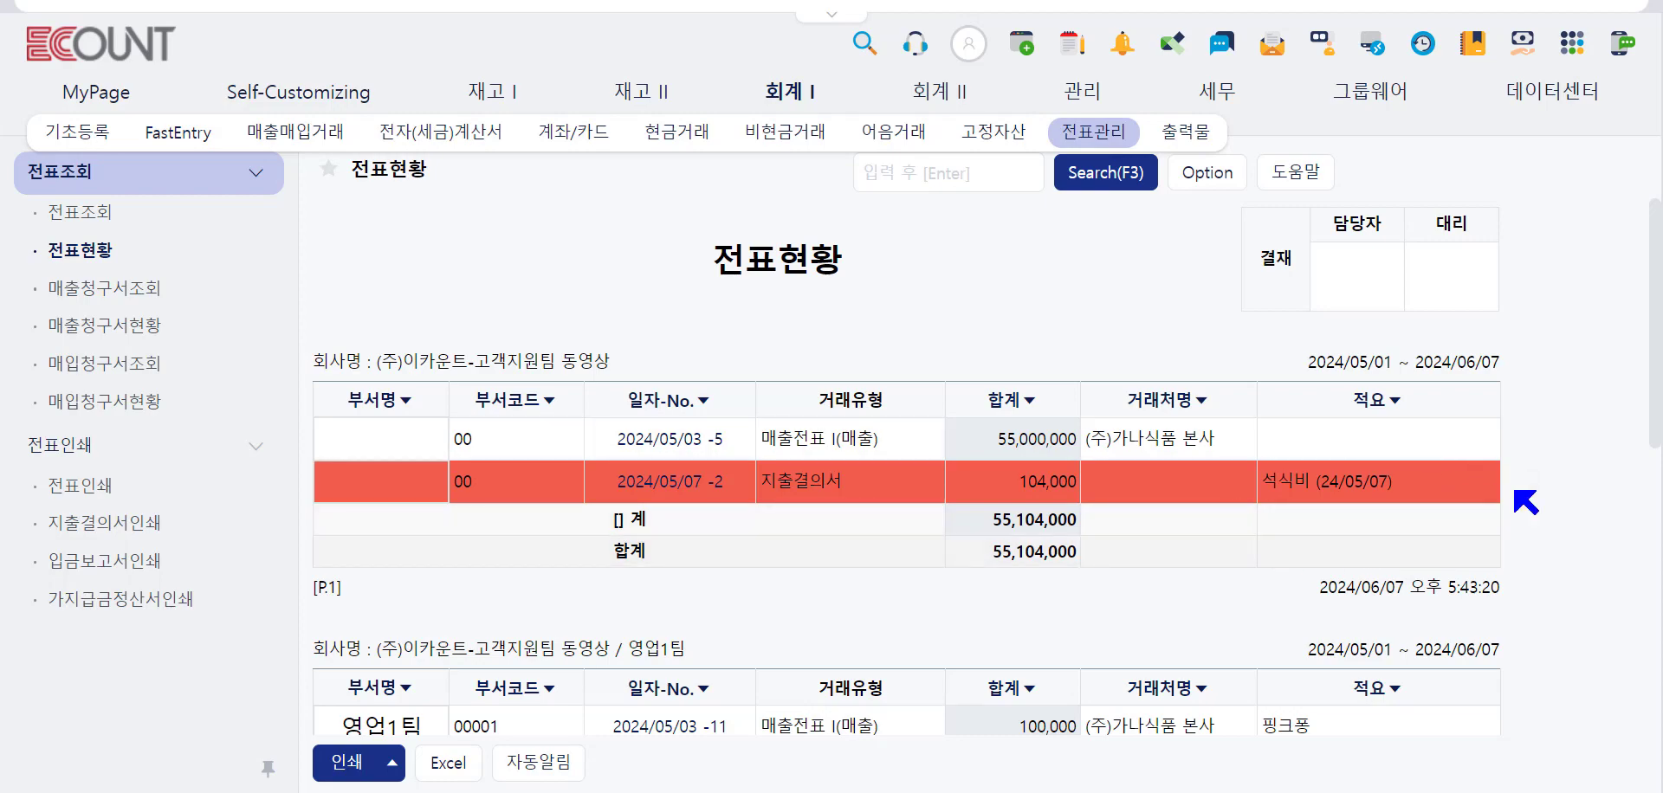
scroll(1526, 501, "down", 8)
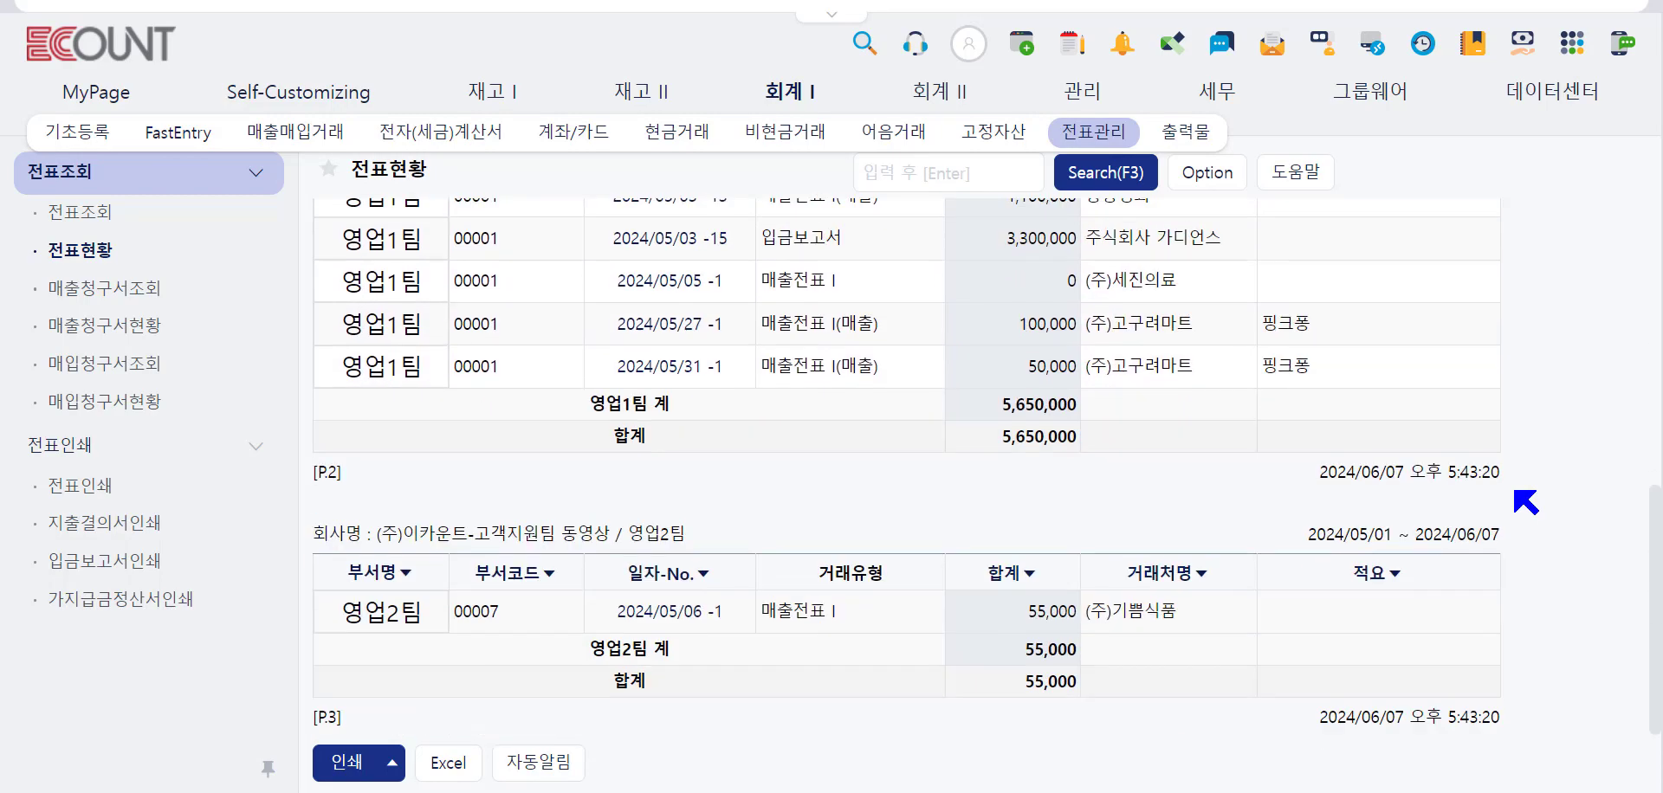
scroll(1525, 501, "up", 8)
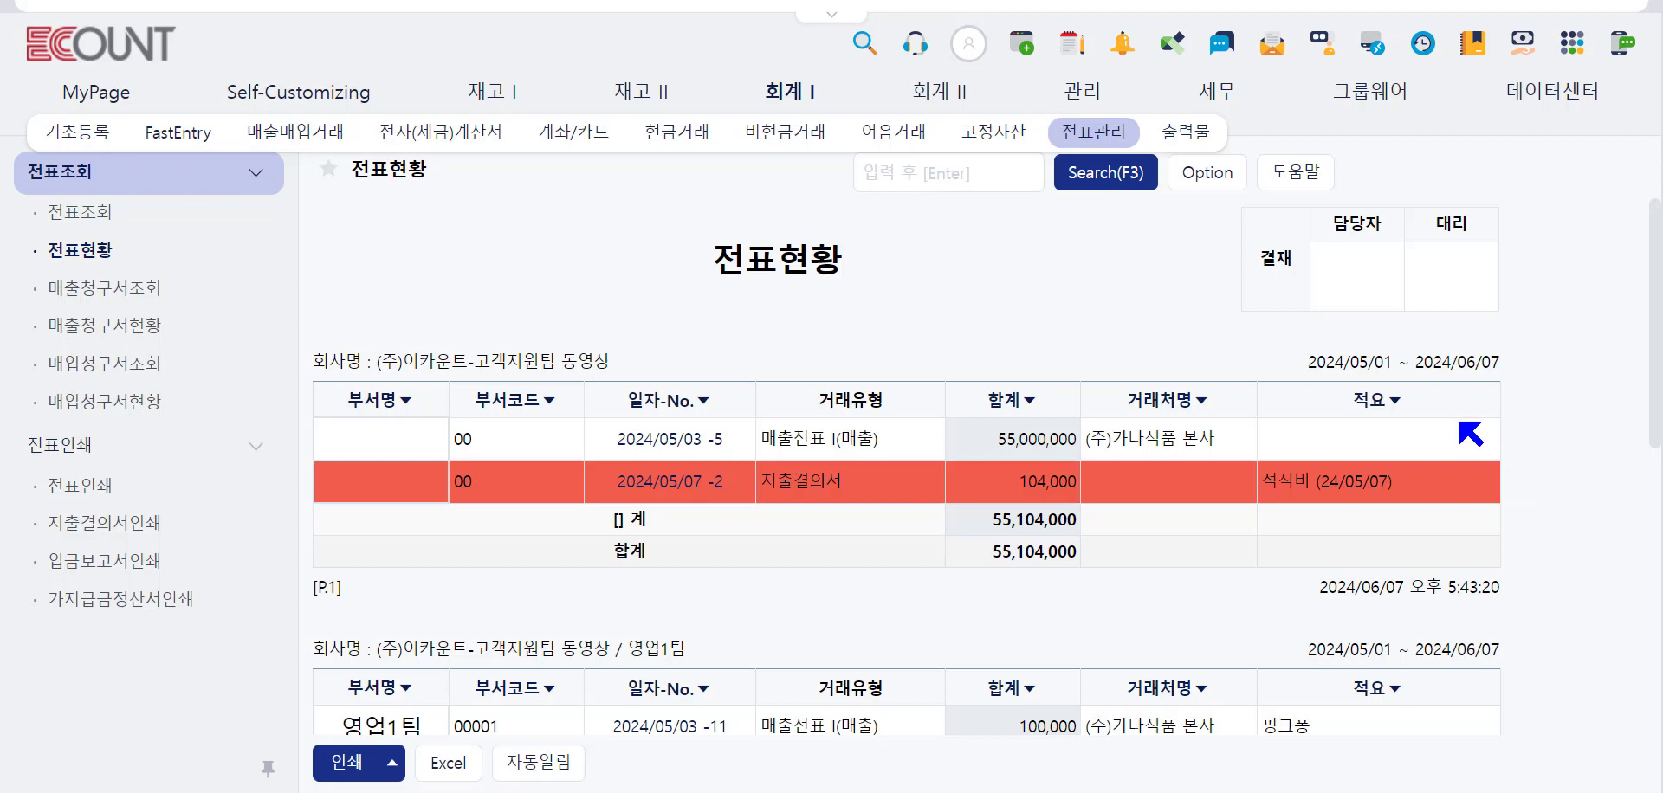
- Run the 전표현황 search again with 적용양식 set to 회계팀용 and look through the resulting report
left_click(1117, 189)
scroll(847, 386, "down", 5)
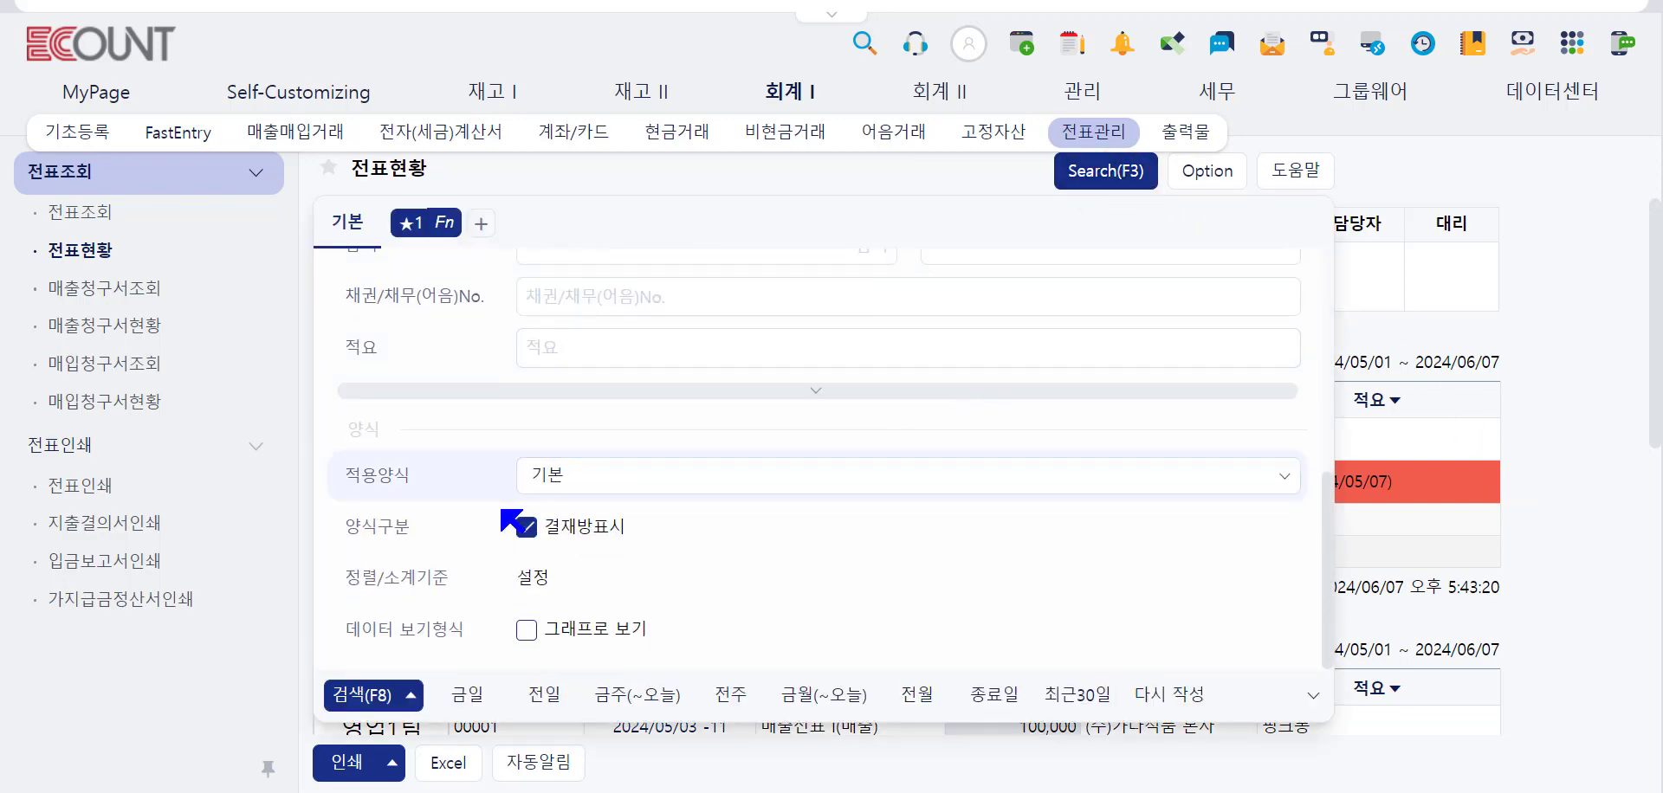
left_click(641, 489)
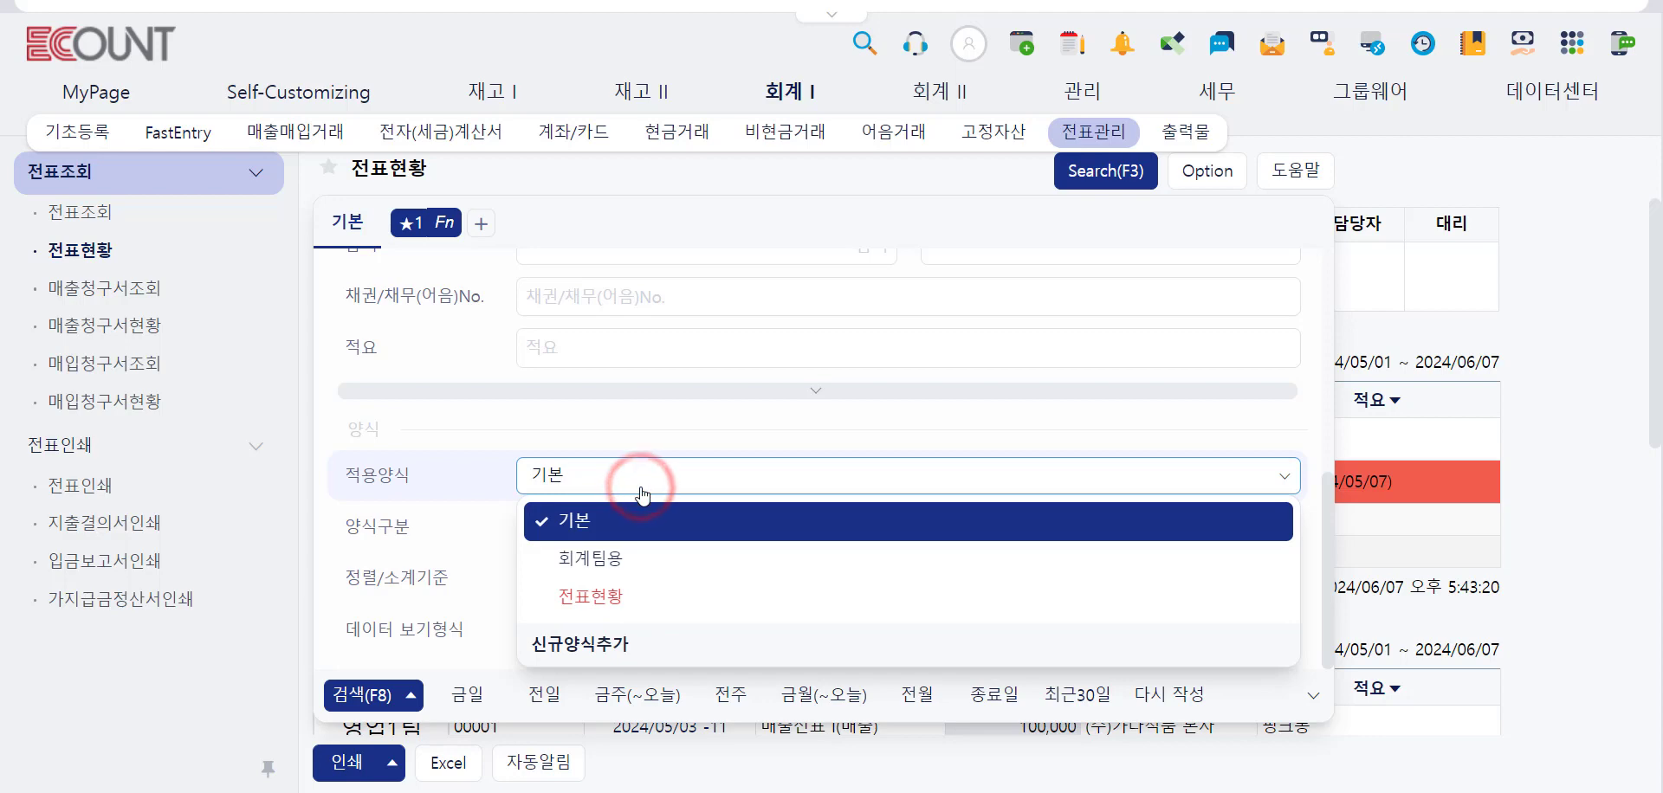
left_click(606, 558)
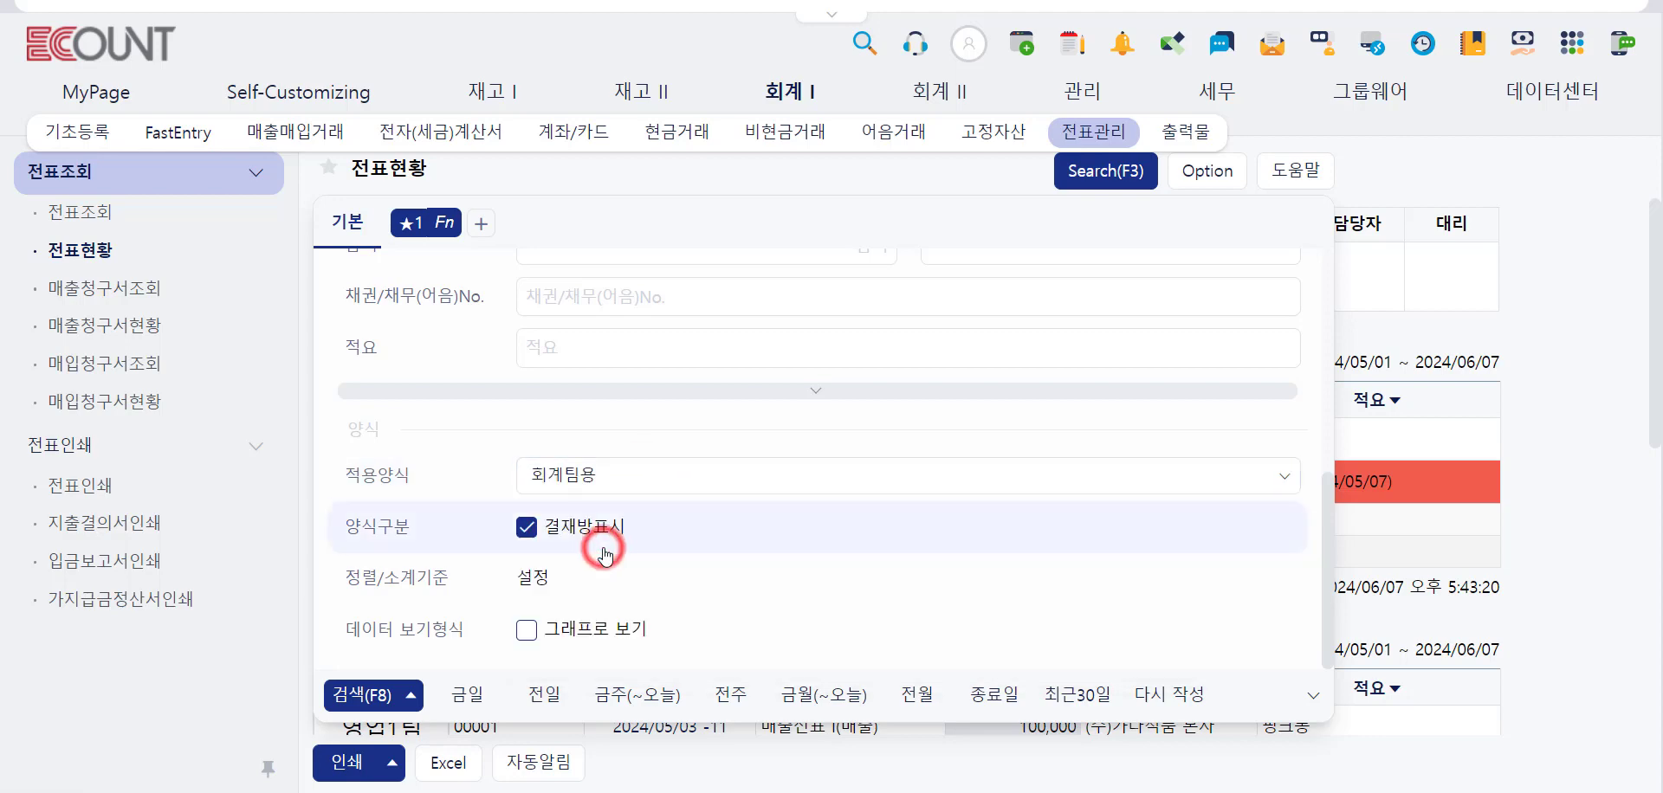
left_click(346, 695)
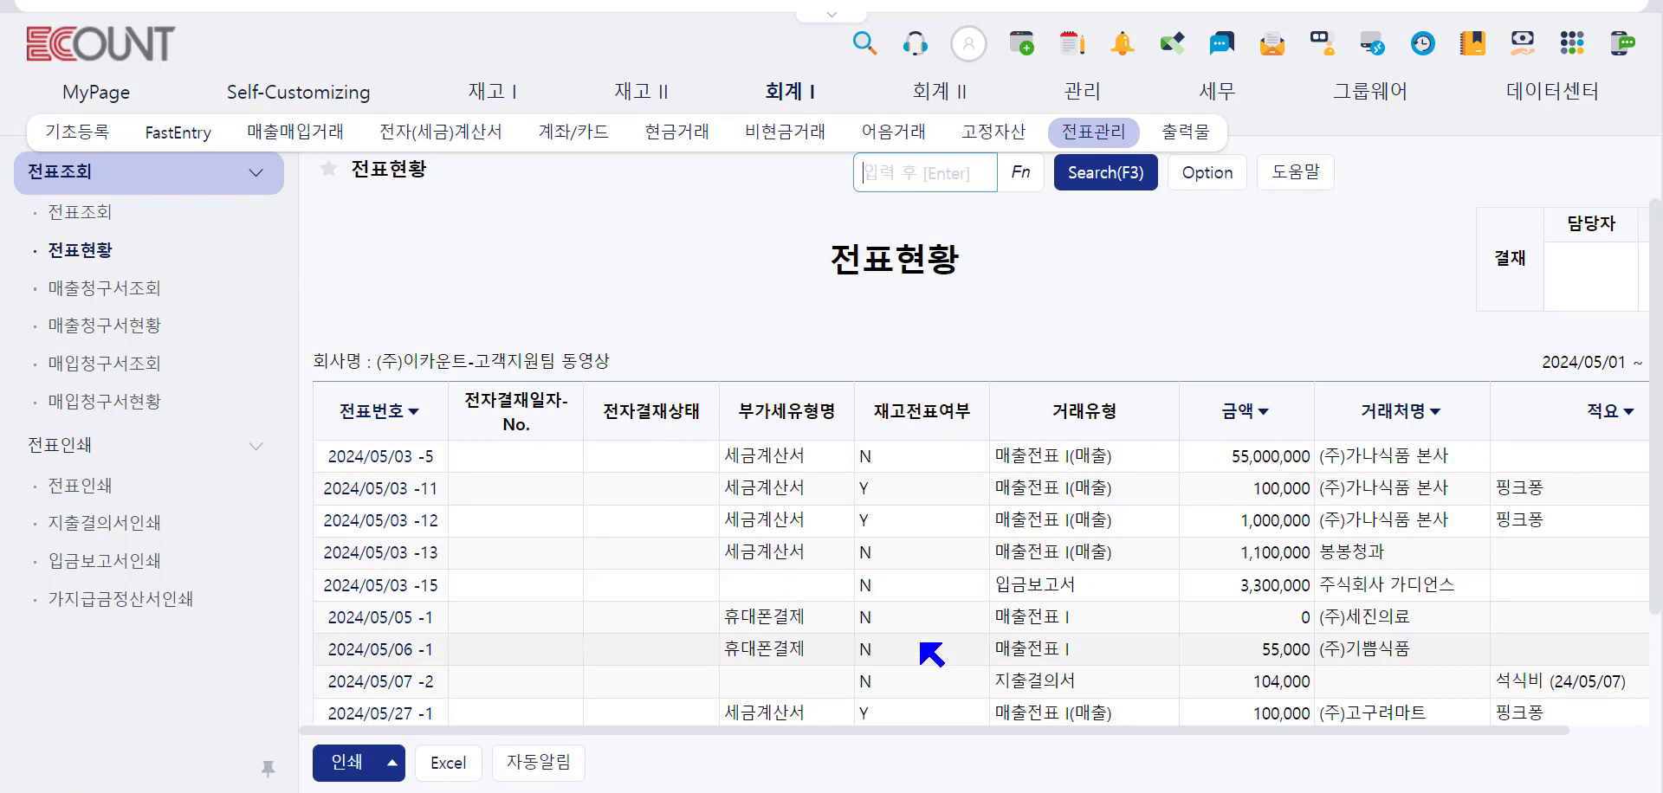
scroll(931, 654, "down", 2)
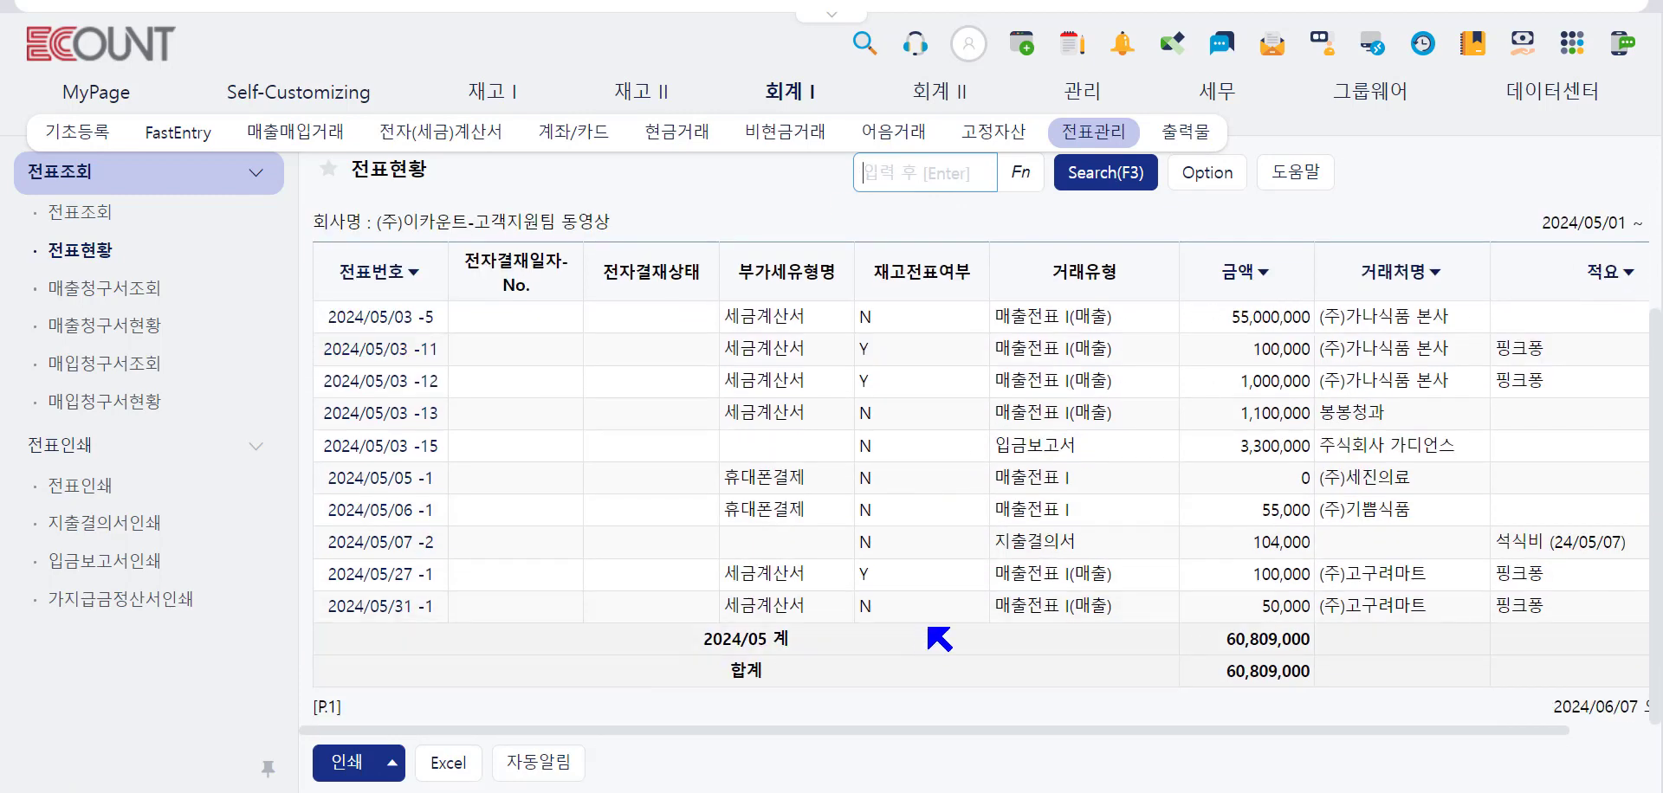